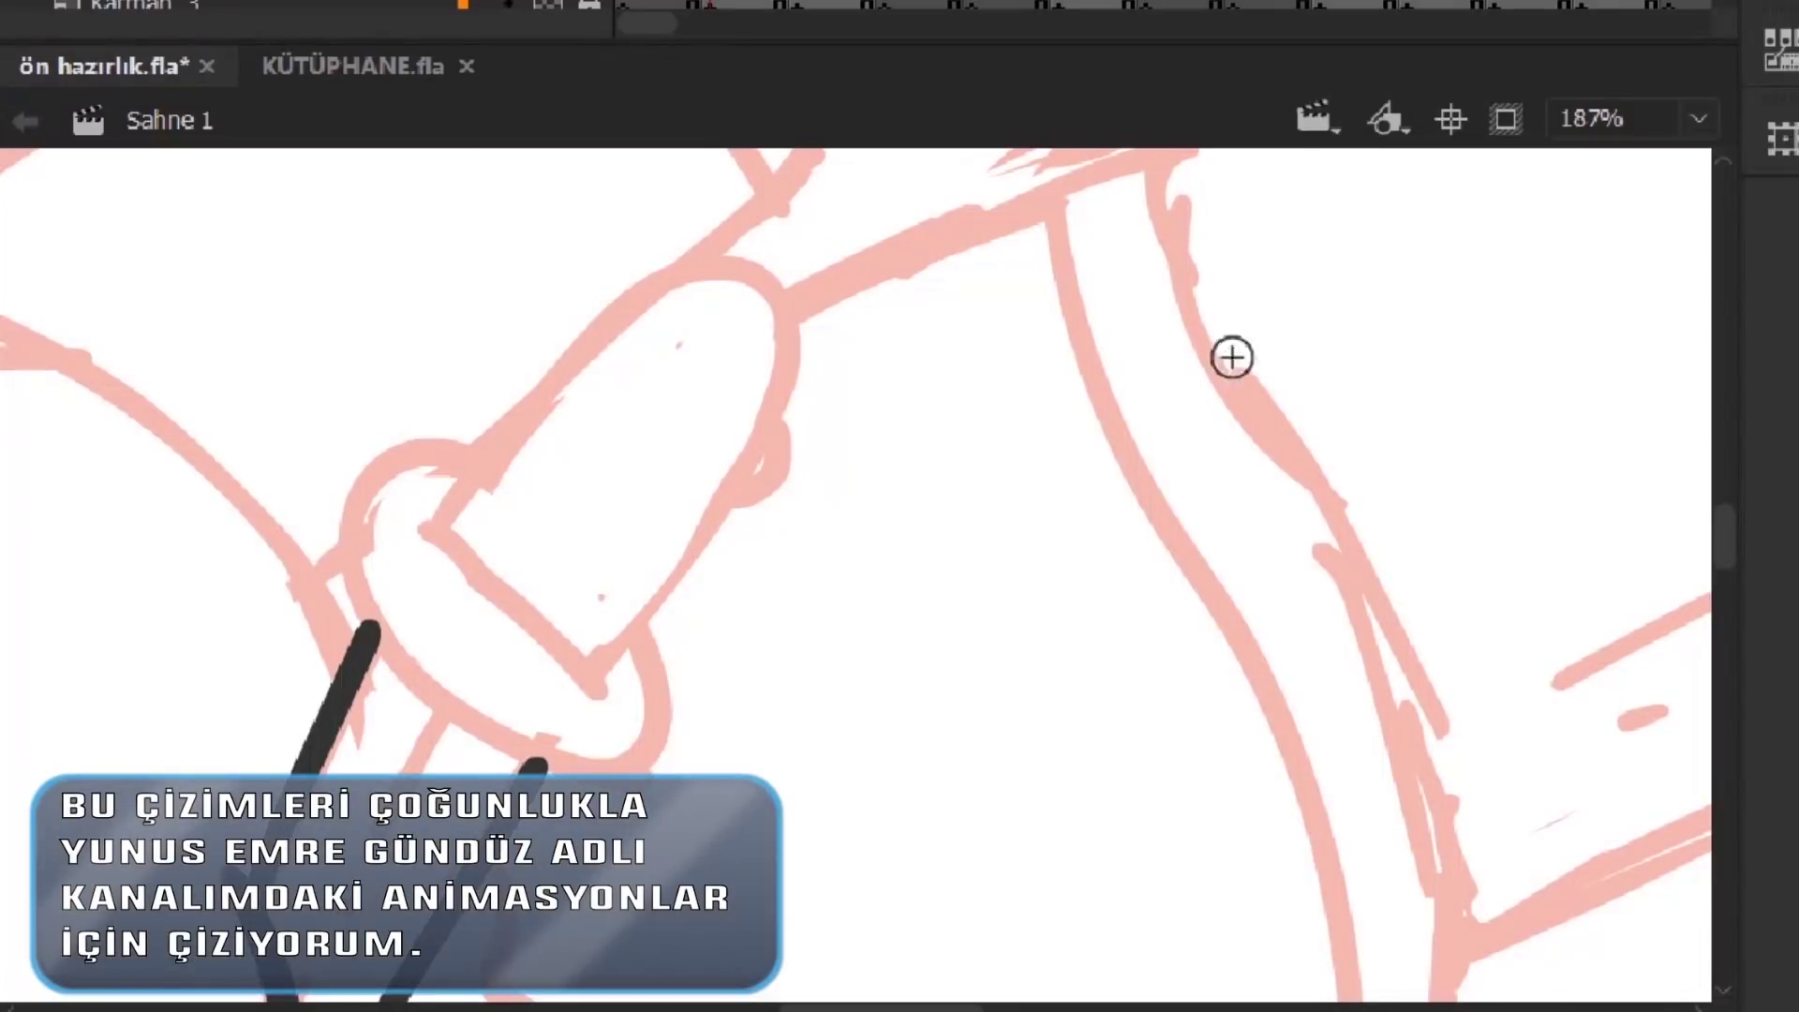
Ink the knife's handle, guard and blade over the pink sketch, and the curved back outline beside it
mouse_move(426, 523)
left_mouse_down()
mouse_move(642, 281)
mouse_move(610, 676)
mouse_move(566, 661)
left_mouse_up()
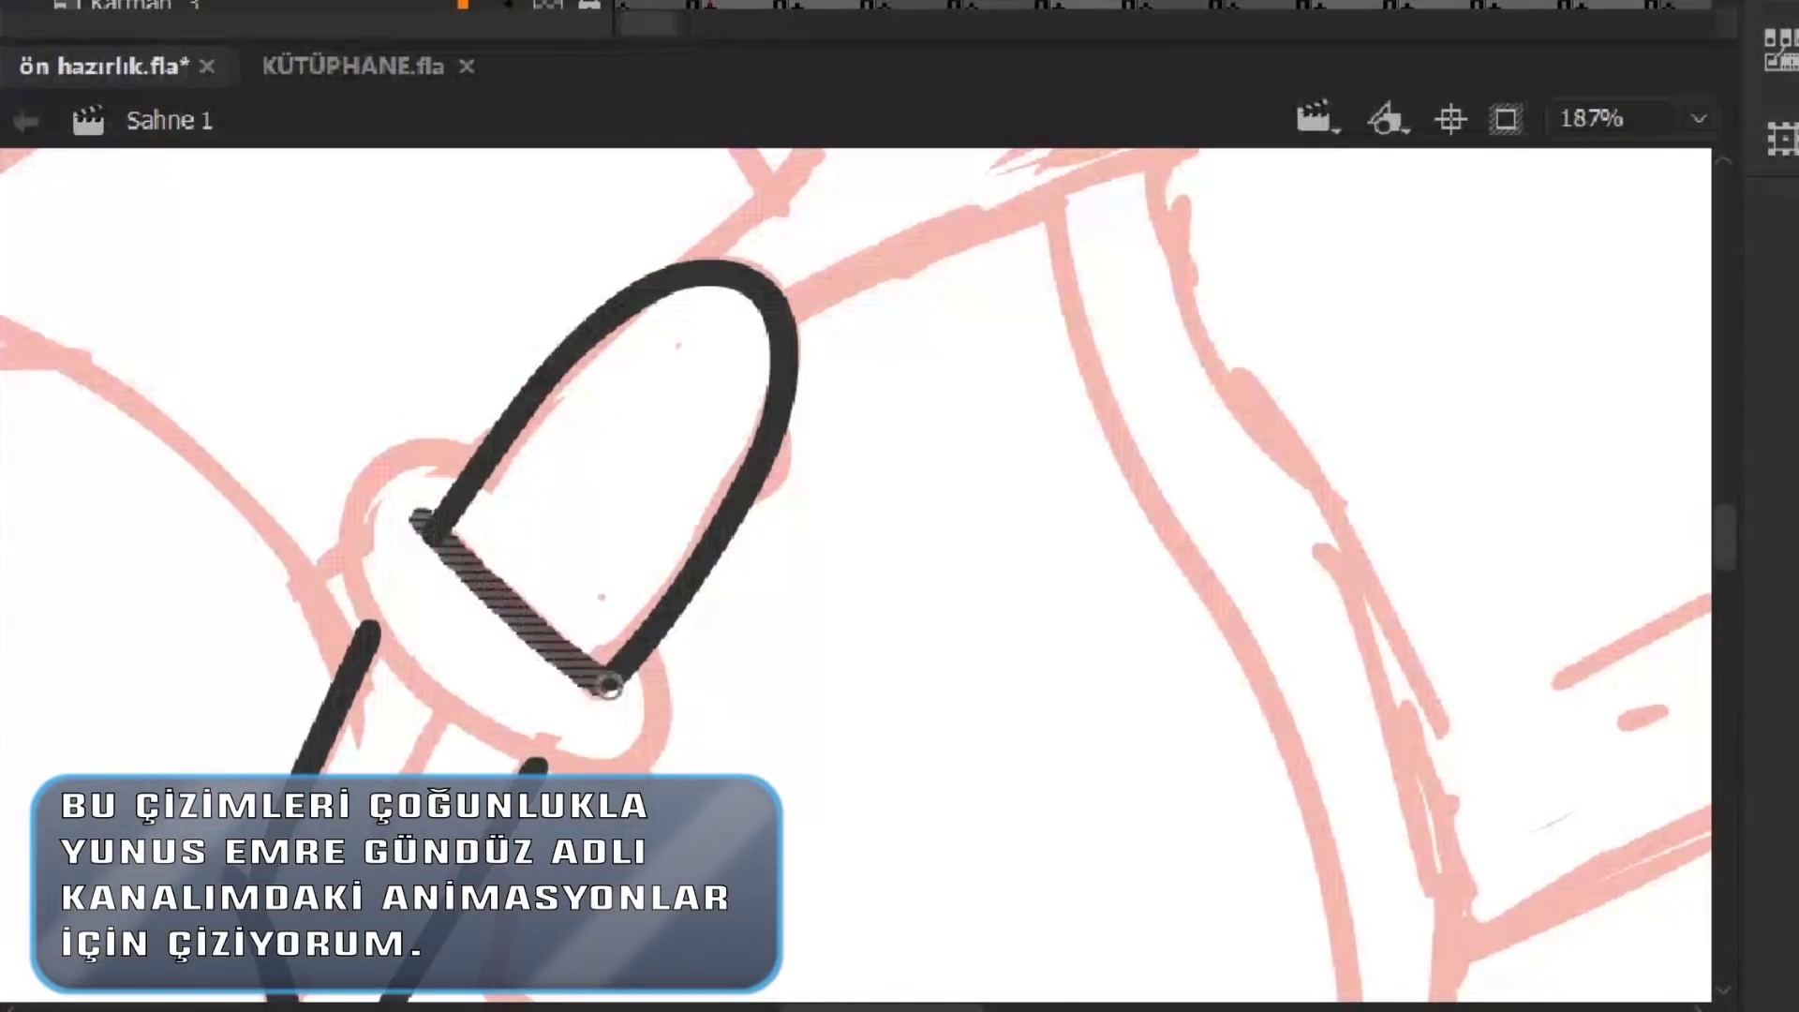
left_click_drag(634, 761, 647, 673)
scroll(550, 531, "down", 3)
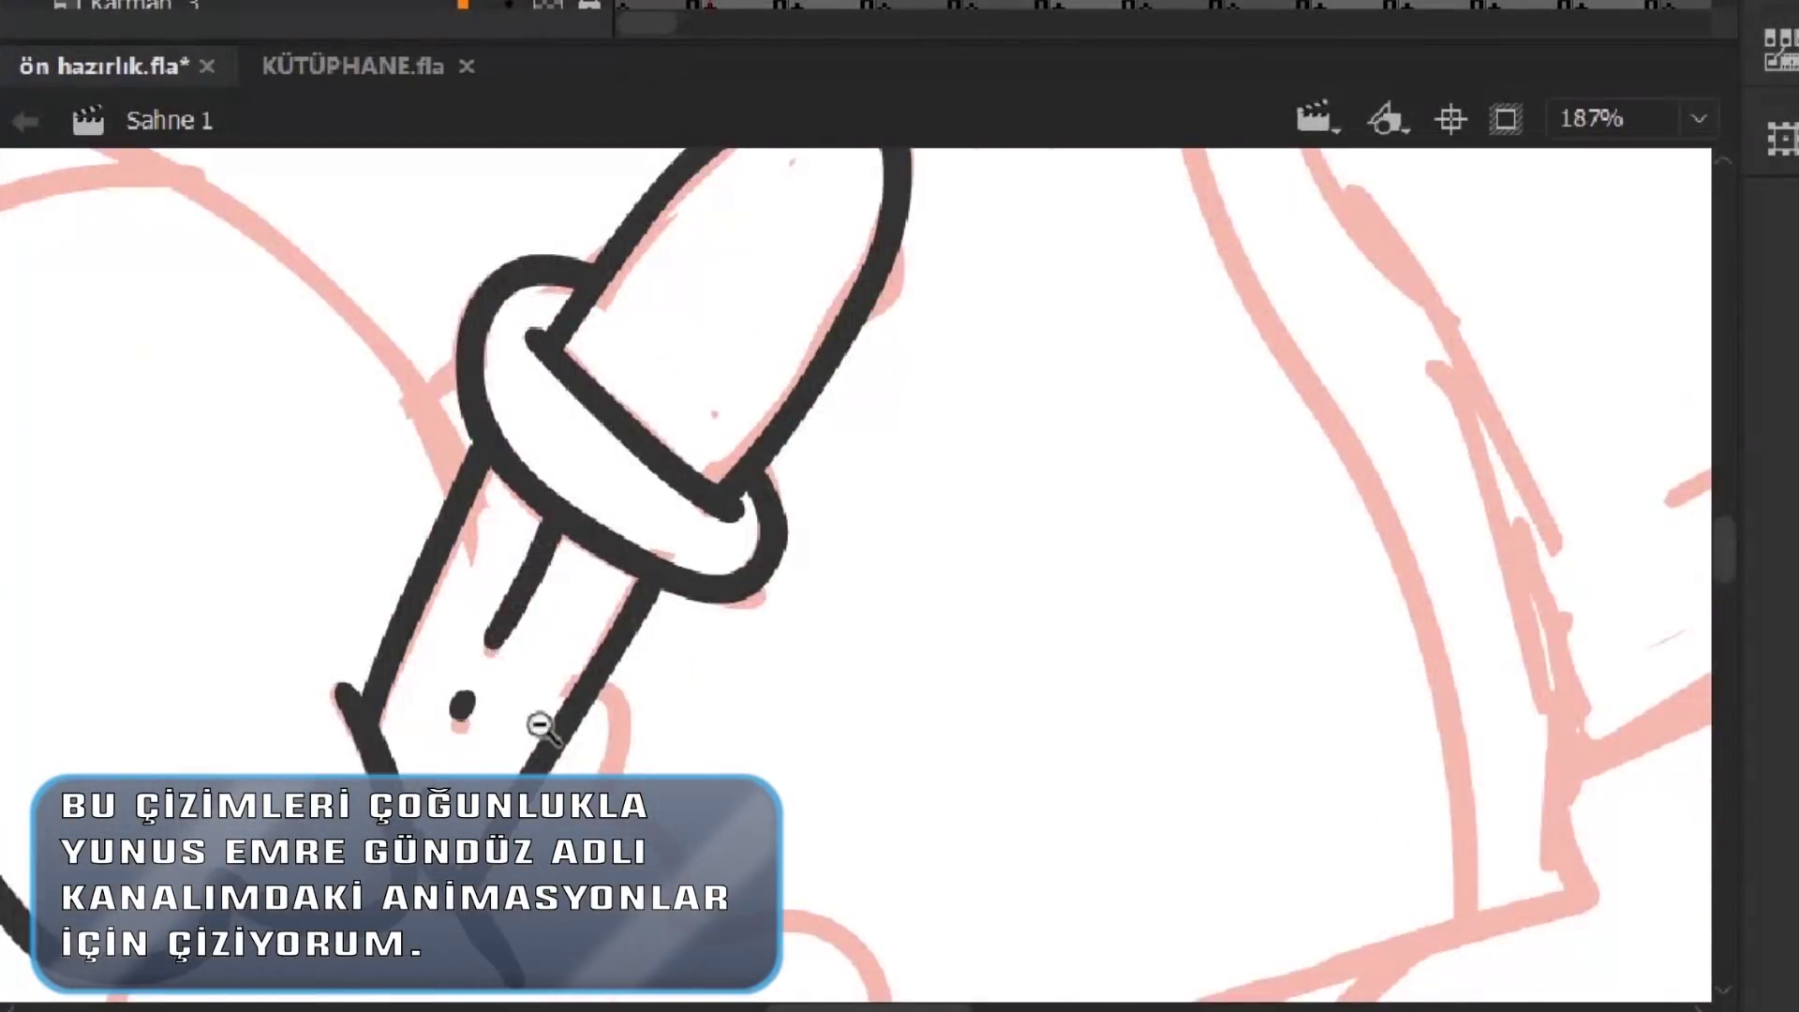
left_click(530, 727, "alt")
mouse_move(988, 228)
left_mouse_down()
mouse_move(758, 264)
mouse_move(514, 467)
mouse_move(478, 754)
left_mouse_up()
Ink the character's curved mouth line with a small curl at each corner
scroll(714, 405, "down", 5)
left_click_drag(677, 334, 811, 421)
left_click(802, 427, "ctrl")
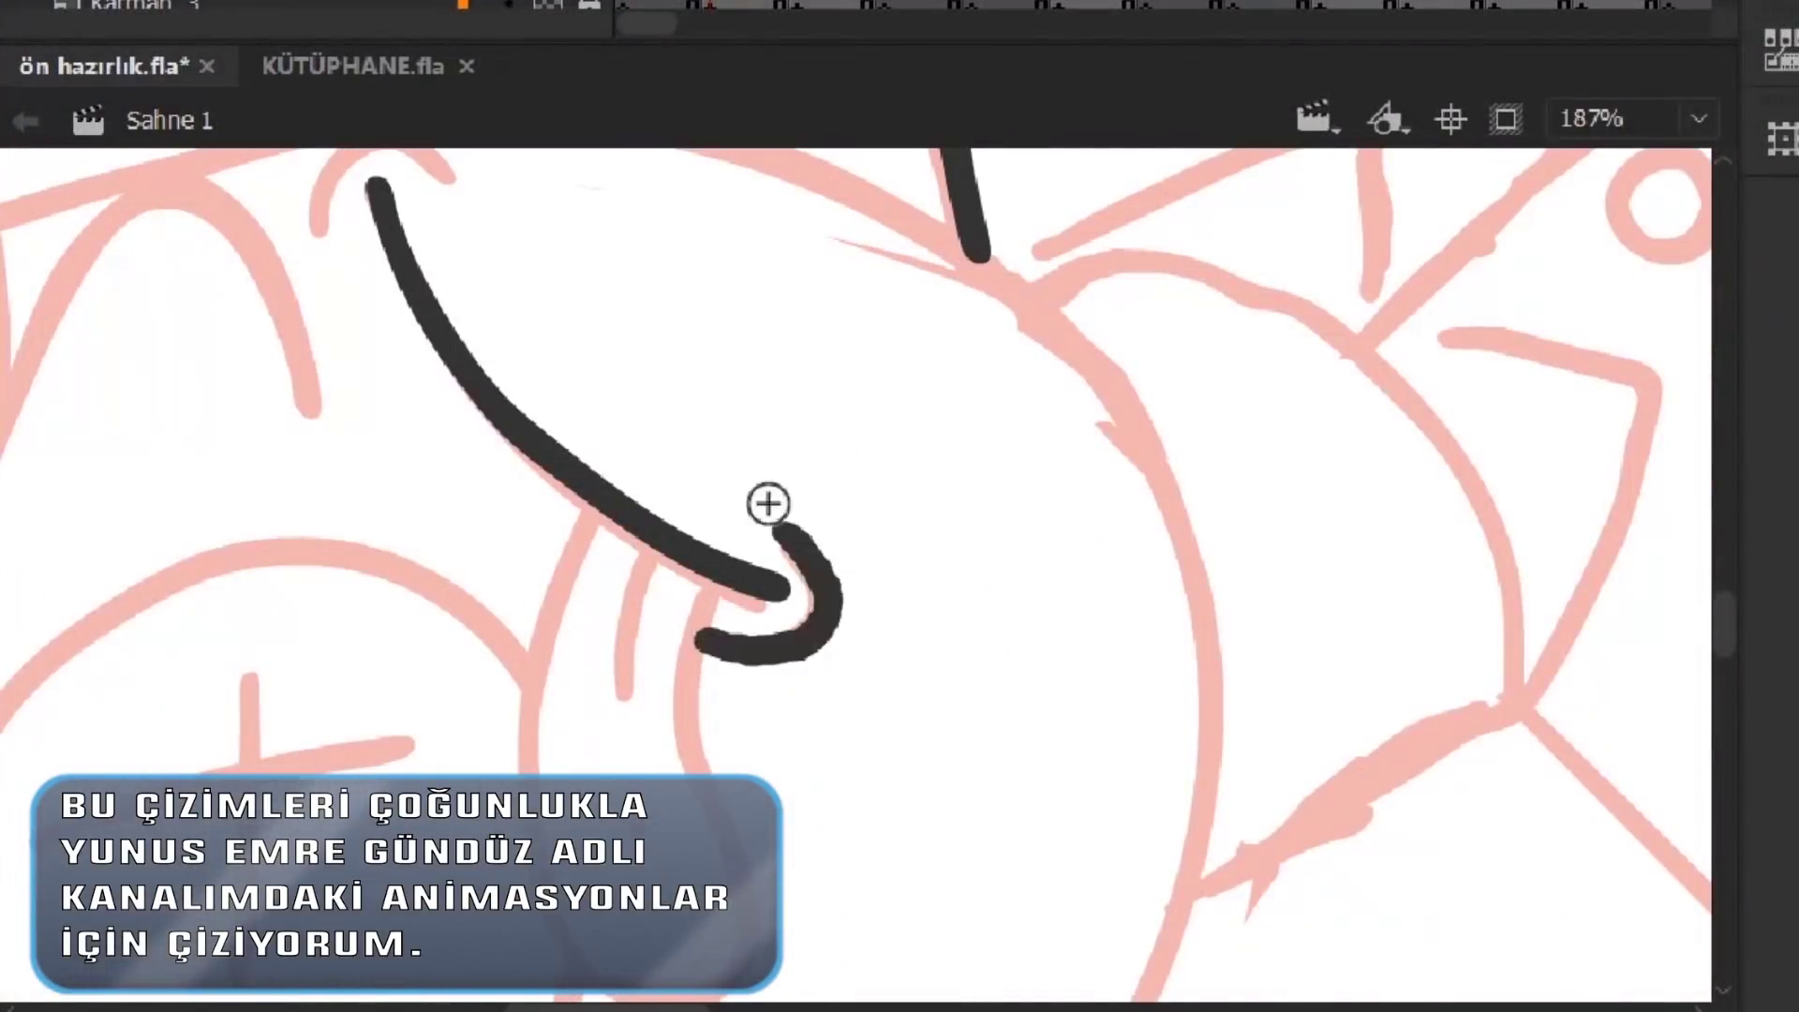
left_click_drag(324, 184, 441, 301)
Ink the tongue hanging from the mouth, with its centre line and dot
scroll(643, 273, "down", 5)
mouse_move(643, 272)
left_mouse_down()
mouse_move(581, 523)
mouse_move(743, 737)
mouse_move(749, 448)
mouse_move(594, 661)
mouse_move(762, 328)
left_mouse_up()
key("ctrl+z")
Ink the outline and inner curves of the ear at the lower side of the head
key("ctrl+minus")
key("ctrl+minus")
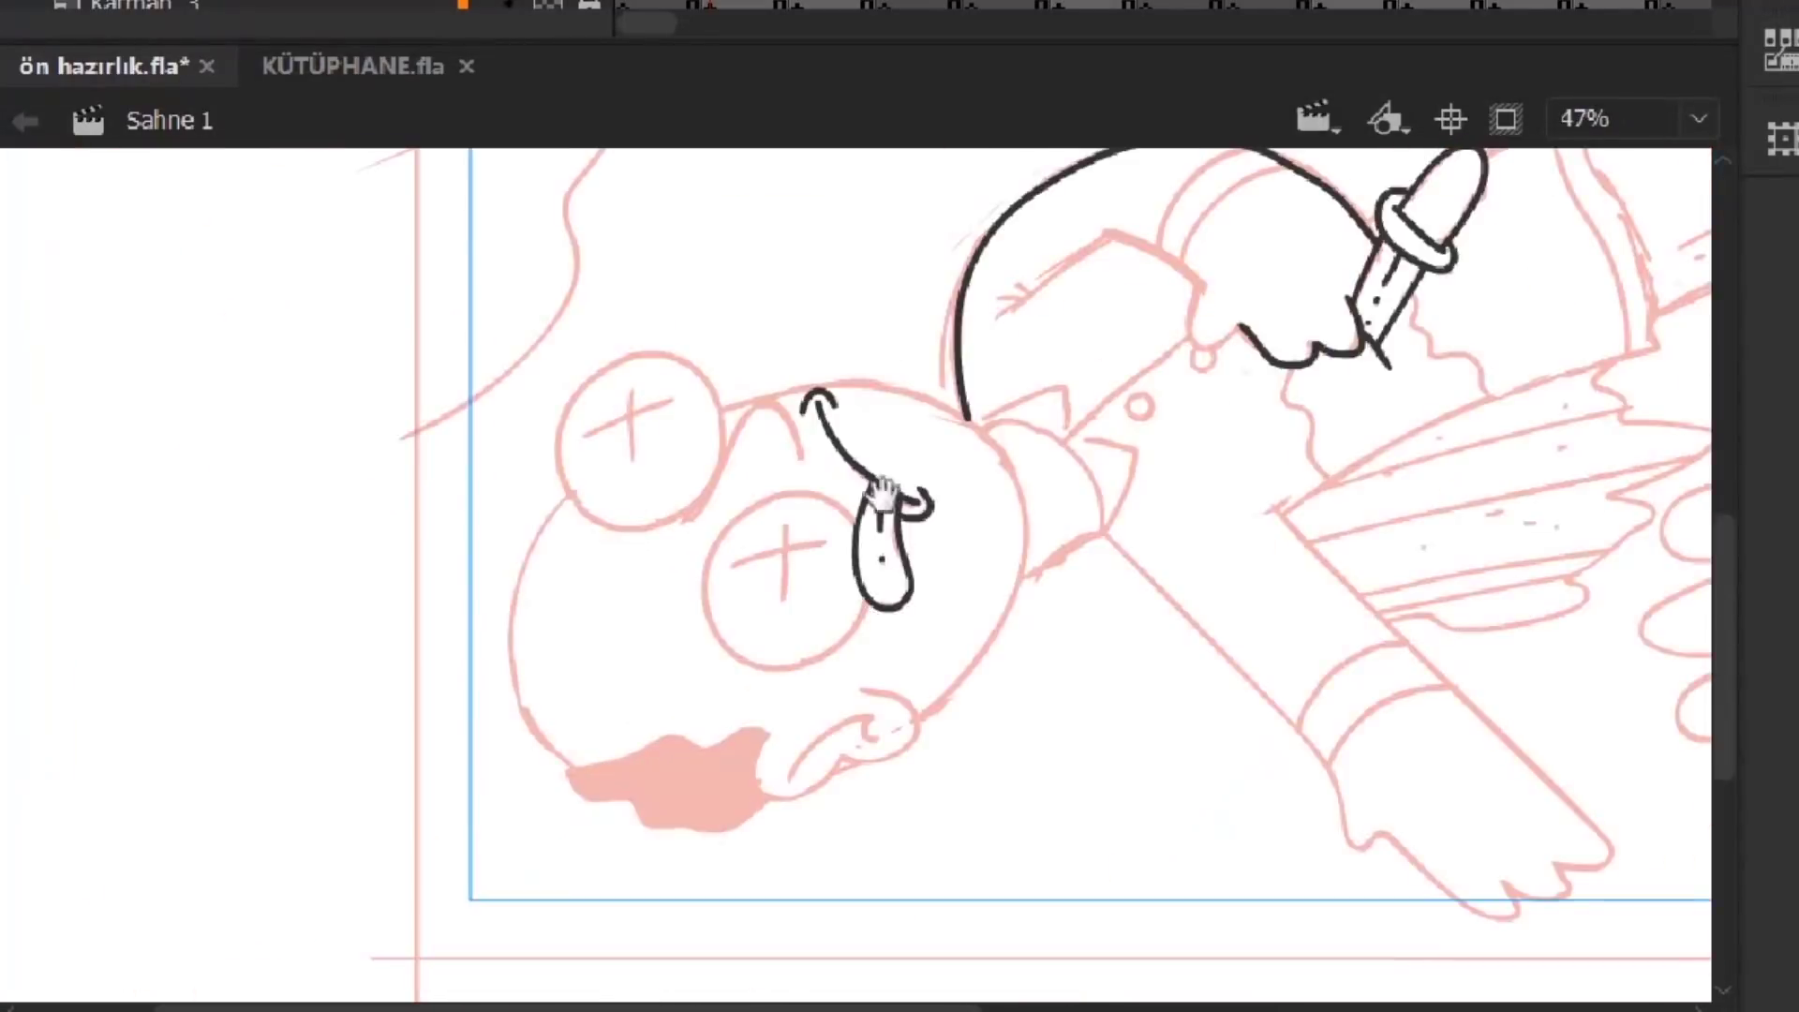
key("ctrl+plus")
key("ctrl+plus")
left_click_drag(723, 450, 1003, 554)
left_click_drag(1180, 385, 968, 464)
mouse_move(794, 627)
left_mouse_down()
mouse_move(1012, 630)
mouse_move(936, 570)
left_mouse_up()
key("ctrl+minus")
key("ctrl+plus")
mouse_move(502, 535)
left_mouse_down()
mouse_move(1176, 498)
mouse_move(422, 620)
mouse_move(891, 868)
mouse_move(1148, 797)
left_mouse_up()
key("ctrl+minus")
key("ctrl+plus")
mouse_move(1105, 347)
left_mouse_down()
mouse_move(643, 294)
mouse_move(643, 891)
mouse_move(1054, 281)
mouse_move(522, 743)
mouse_move(1171, 669)
left_mouse_up()
key("ctrl+z")
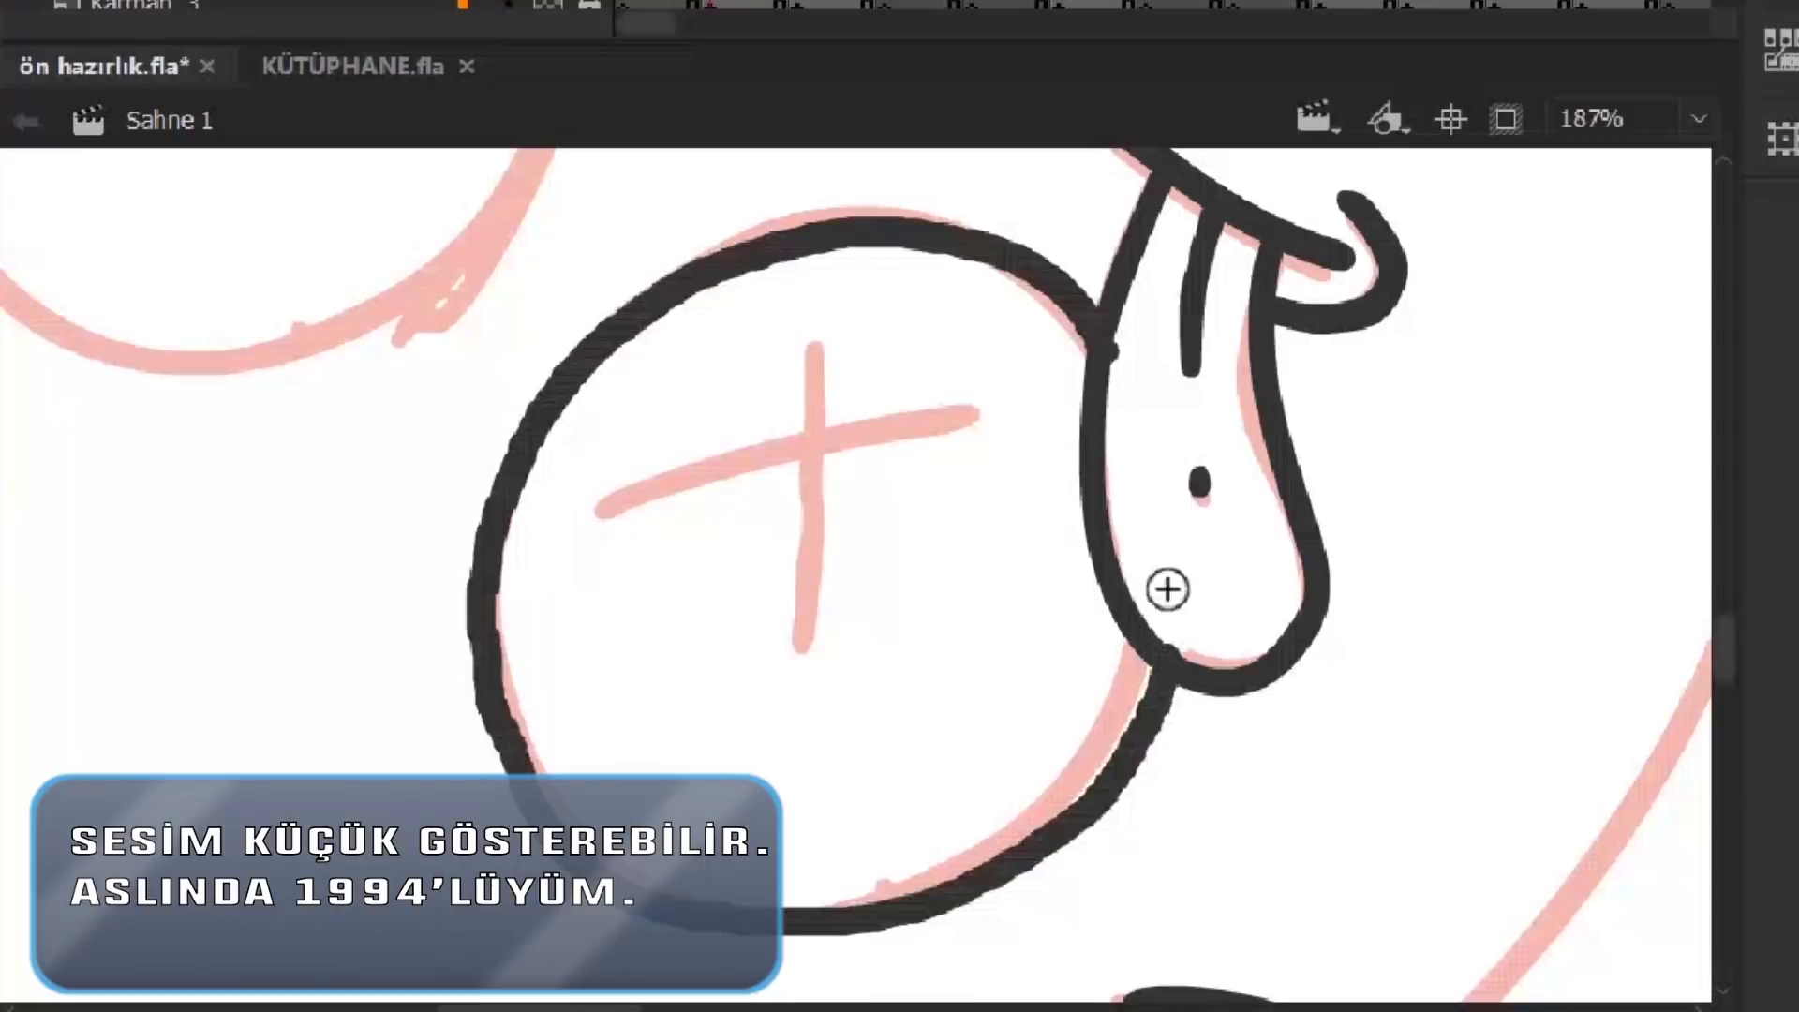
key("ctrl+minus")
key("ctrl+plus")
key("ctrl+z")
Ink the round outline of the eye beside the tongue and the cross inside it
mouse_move(1225, 334)
left_mouse_down()
mouse_move(602, 642)
mouse_move(1199, 759)
mouse_move(1241, 646)
left_mouse_up()
left_click_drag(939, 320, 880, 719)
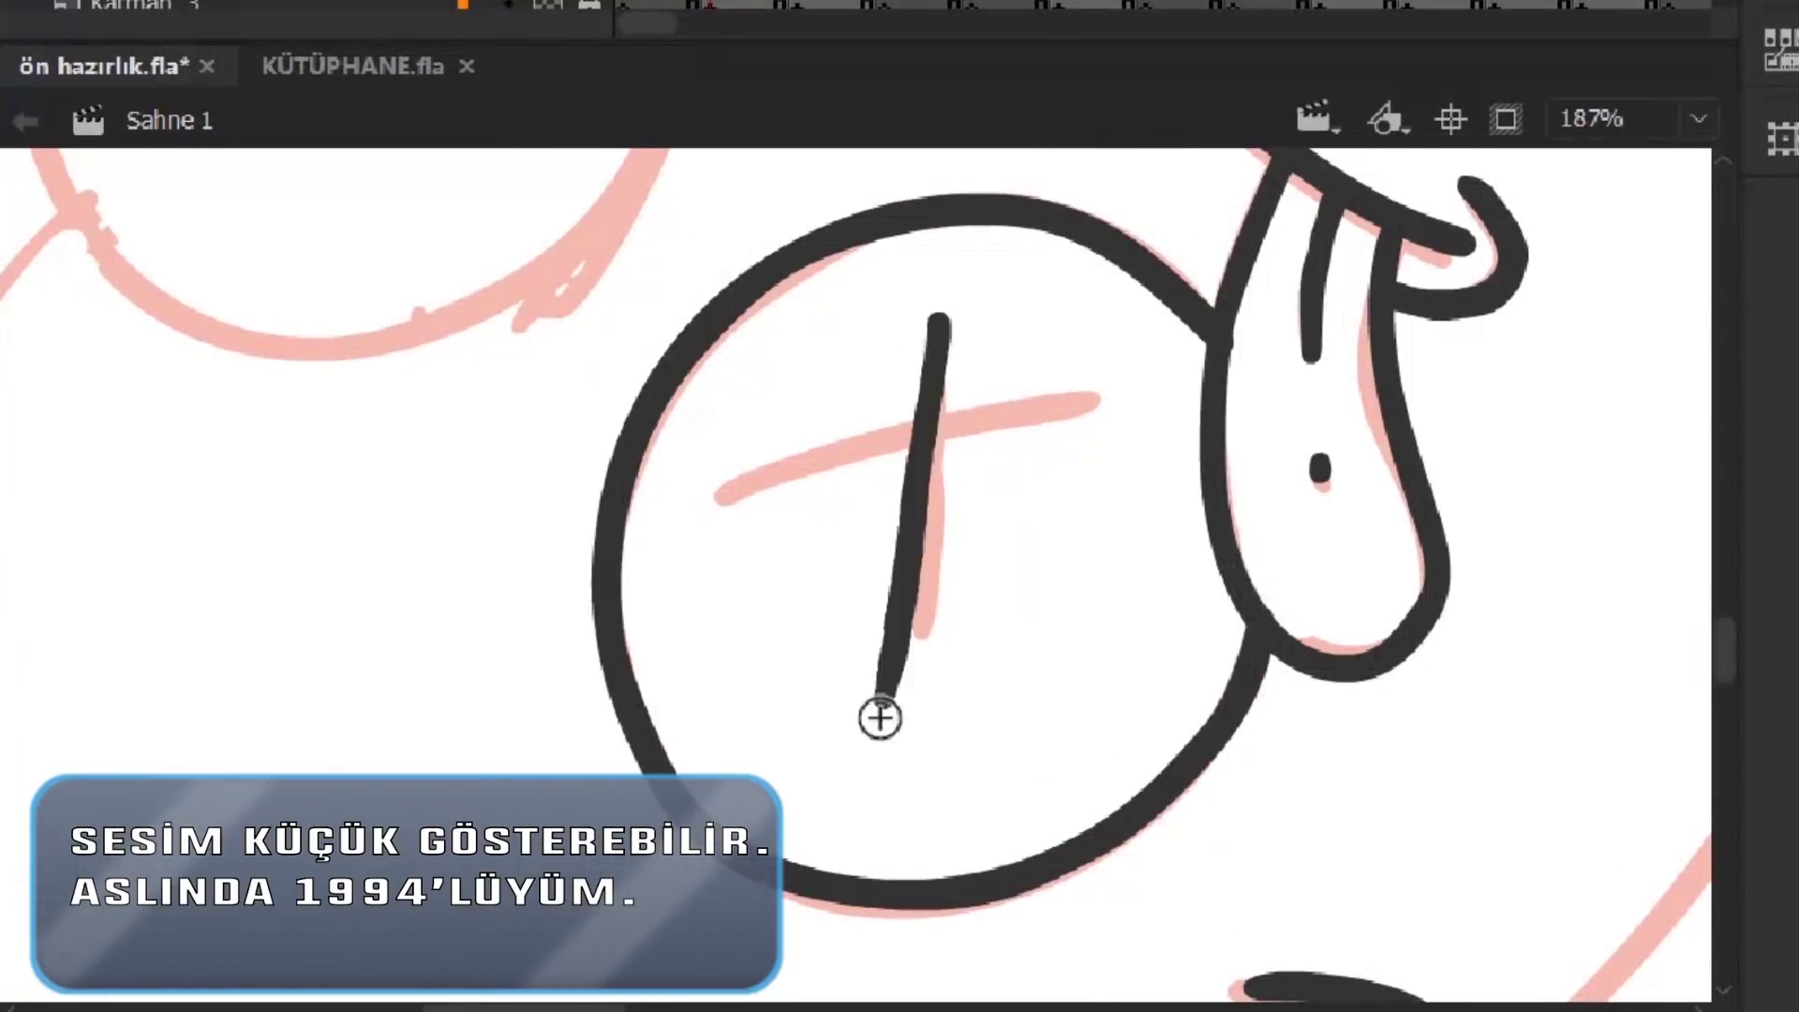
left_click_drag(983, 210, 1413, 711)
Ink the arched nose line between the eyes and the round outline of the left eye
mouse_move(1037, 904)
left_mouse_down()
mouse_move(1205, 595)
mouse_move(1462, 422)
left_mouse_up()
left_click_drag(1349, 405, 1470, 453)
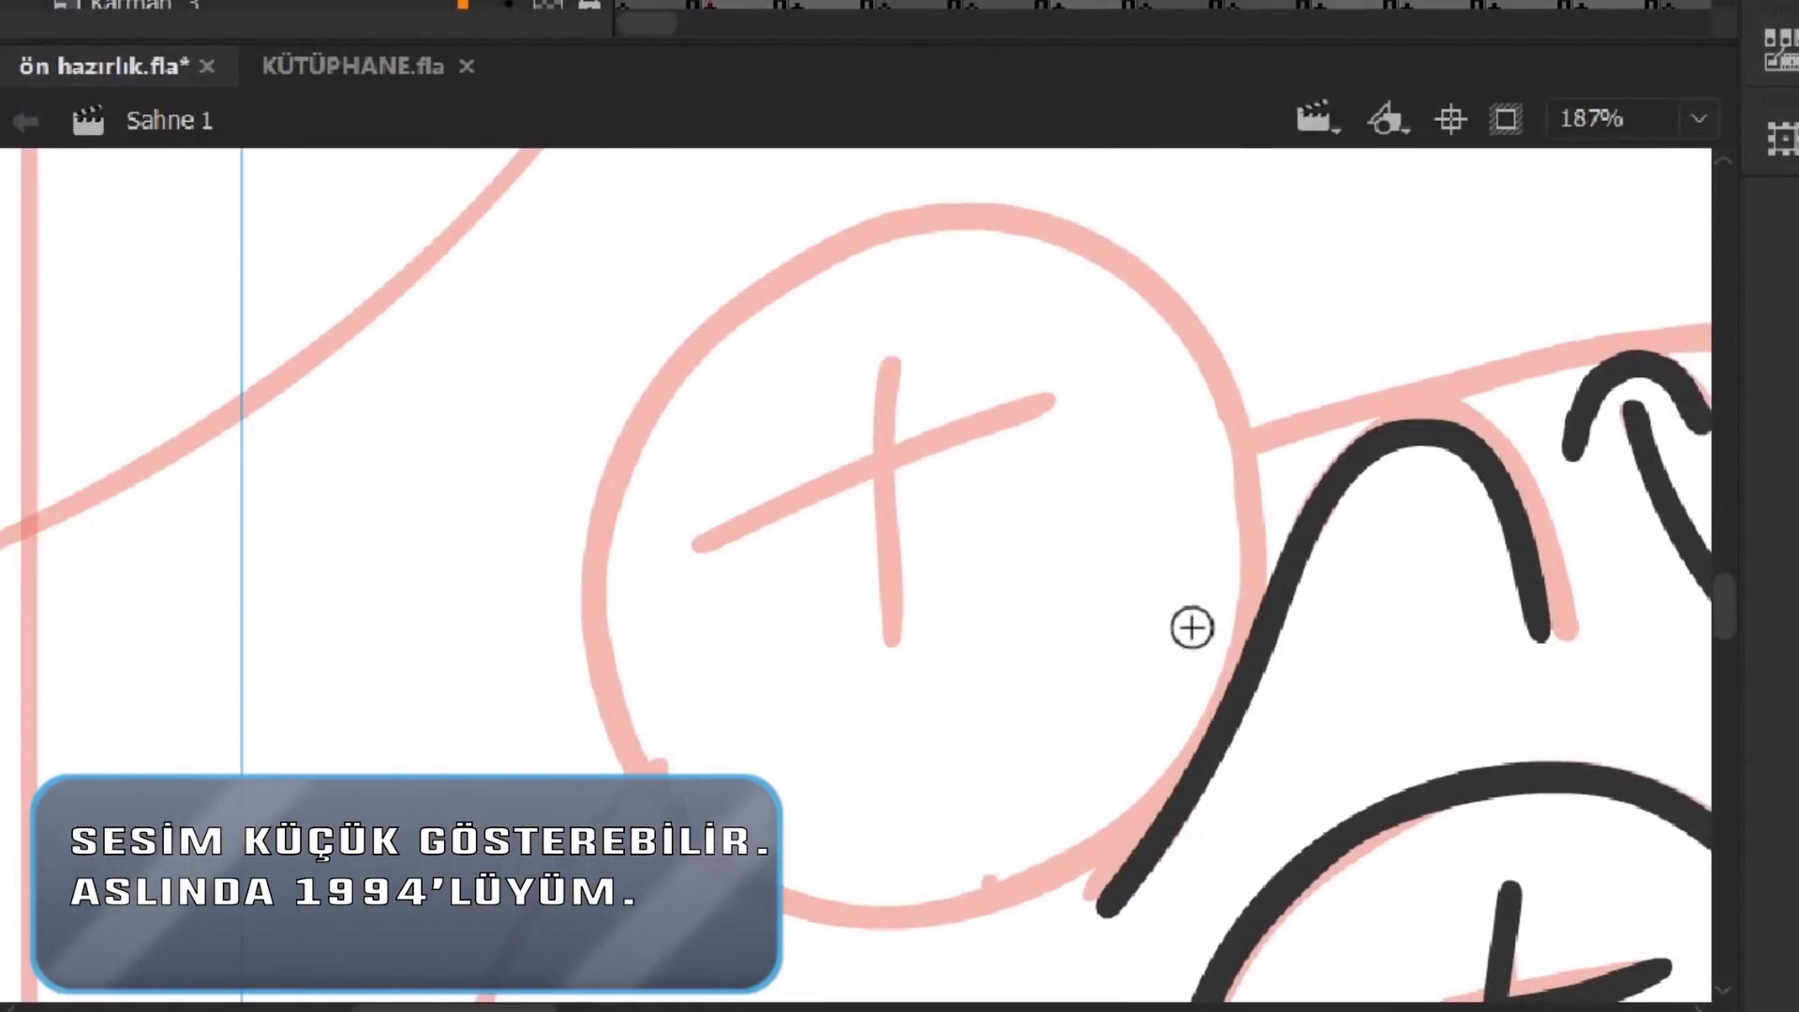
left_click_drag(1272, 480, 703, 322)
key("ctrl+z")
mouse_move(662, 394)
left_mouse_down()
mouse_move(735, 294)
mouse_move(1257, 581)
mouse_move(1223, 689)
mouse_move(574, 197)
mouse_move(883, 727)
mouse_move(1096, 600)
left_mouse_up()
Ink the cross inside the left eye with one vertical and one slanted stroke
left_click_drag(1037, 402, 996, 602)
key("ctrl+z")
left_click_drag(740, 371, 750, 647)
left_click_drag(571, 557, 913, 418)
Ink the remaining head outline around the face, including the wavy edge of the filled patch
key("ctrl+minus")
left_click_drag(335, 852, 296, 459)
key("ctrl+z")
left_click_drag(1321, 250, 1058, 273)
mouse_move(511, 230)
left_mouse_down()
mouse_move(446, 244)
mouse_move(486, 244)
left_mouse_up()
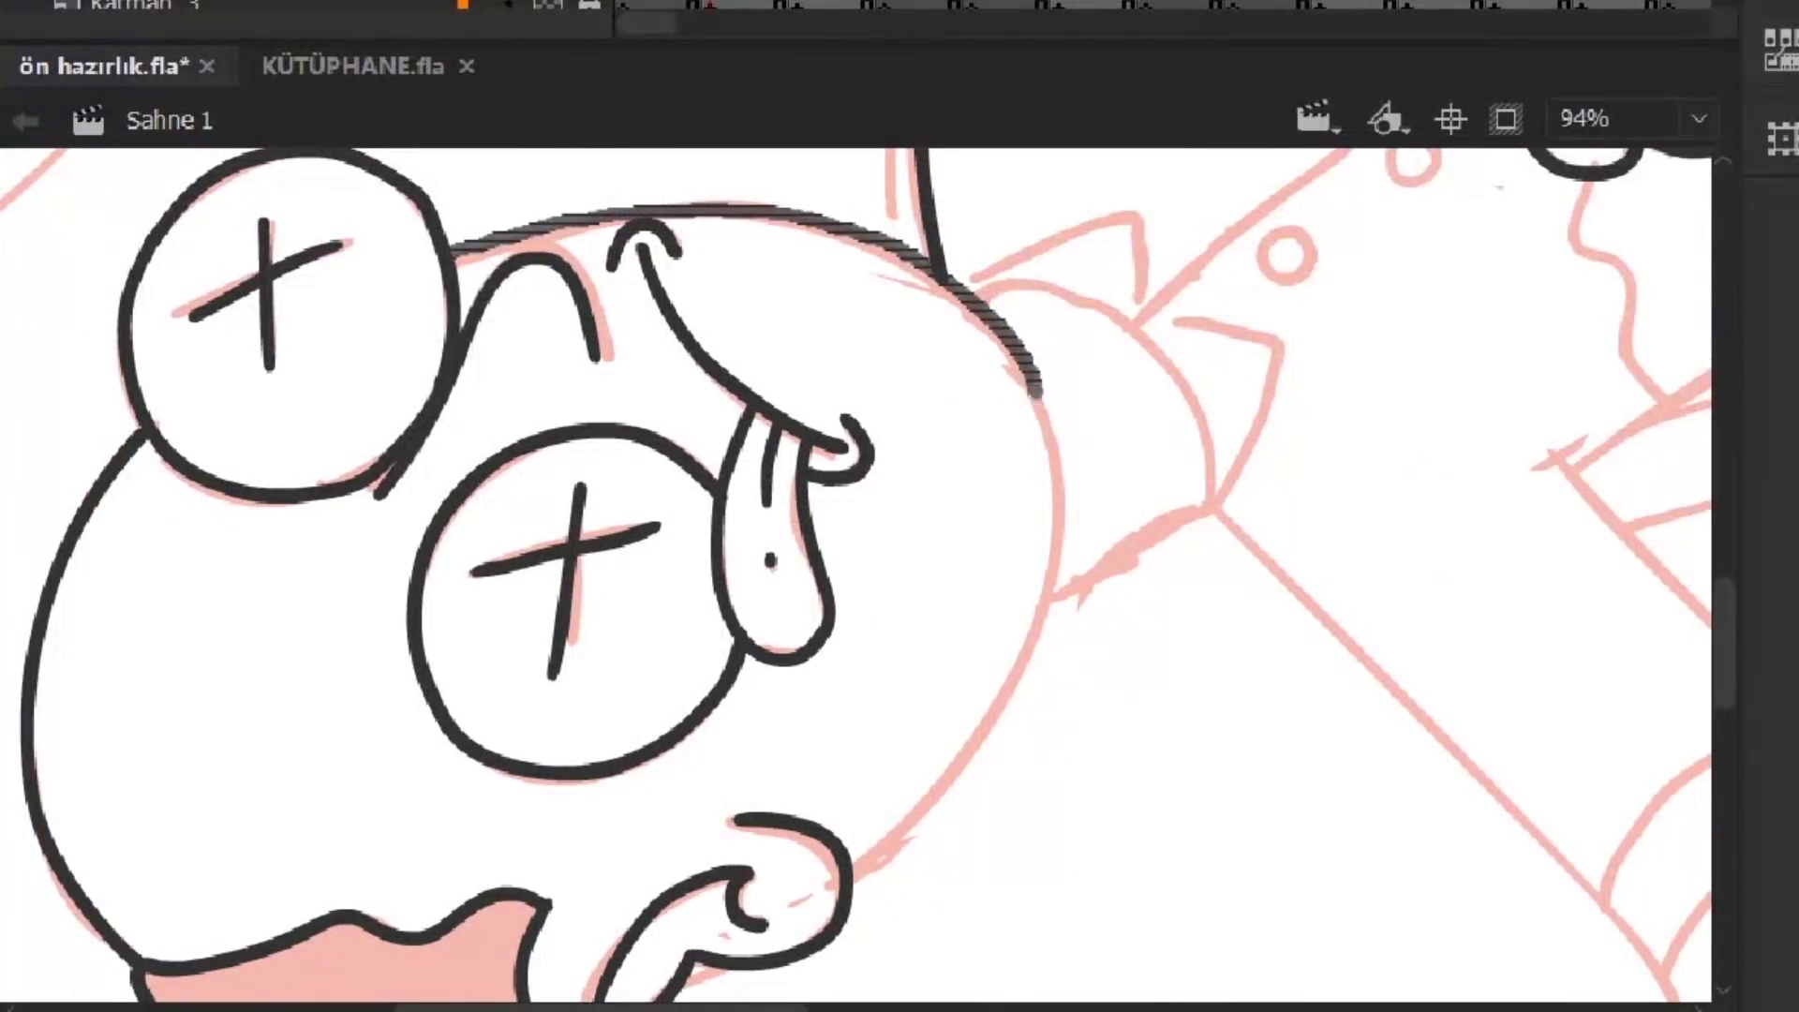
left_click_drag(993, 726, 885, 840)
Ink the neck's lower edge and the curved neckline where it meets the shirt
key("ctrl+equal")
left_click_drag(622, 822, 932, 630)
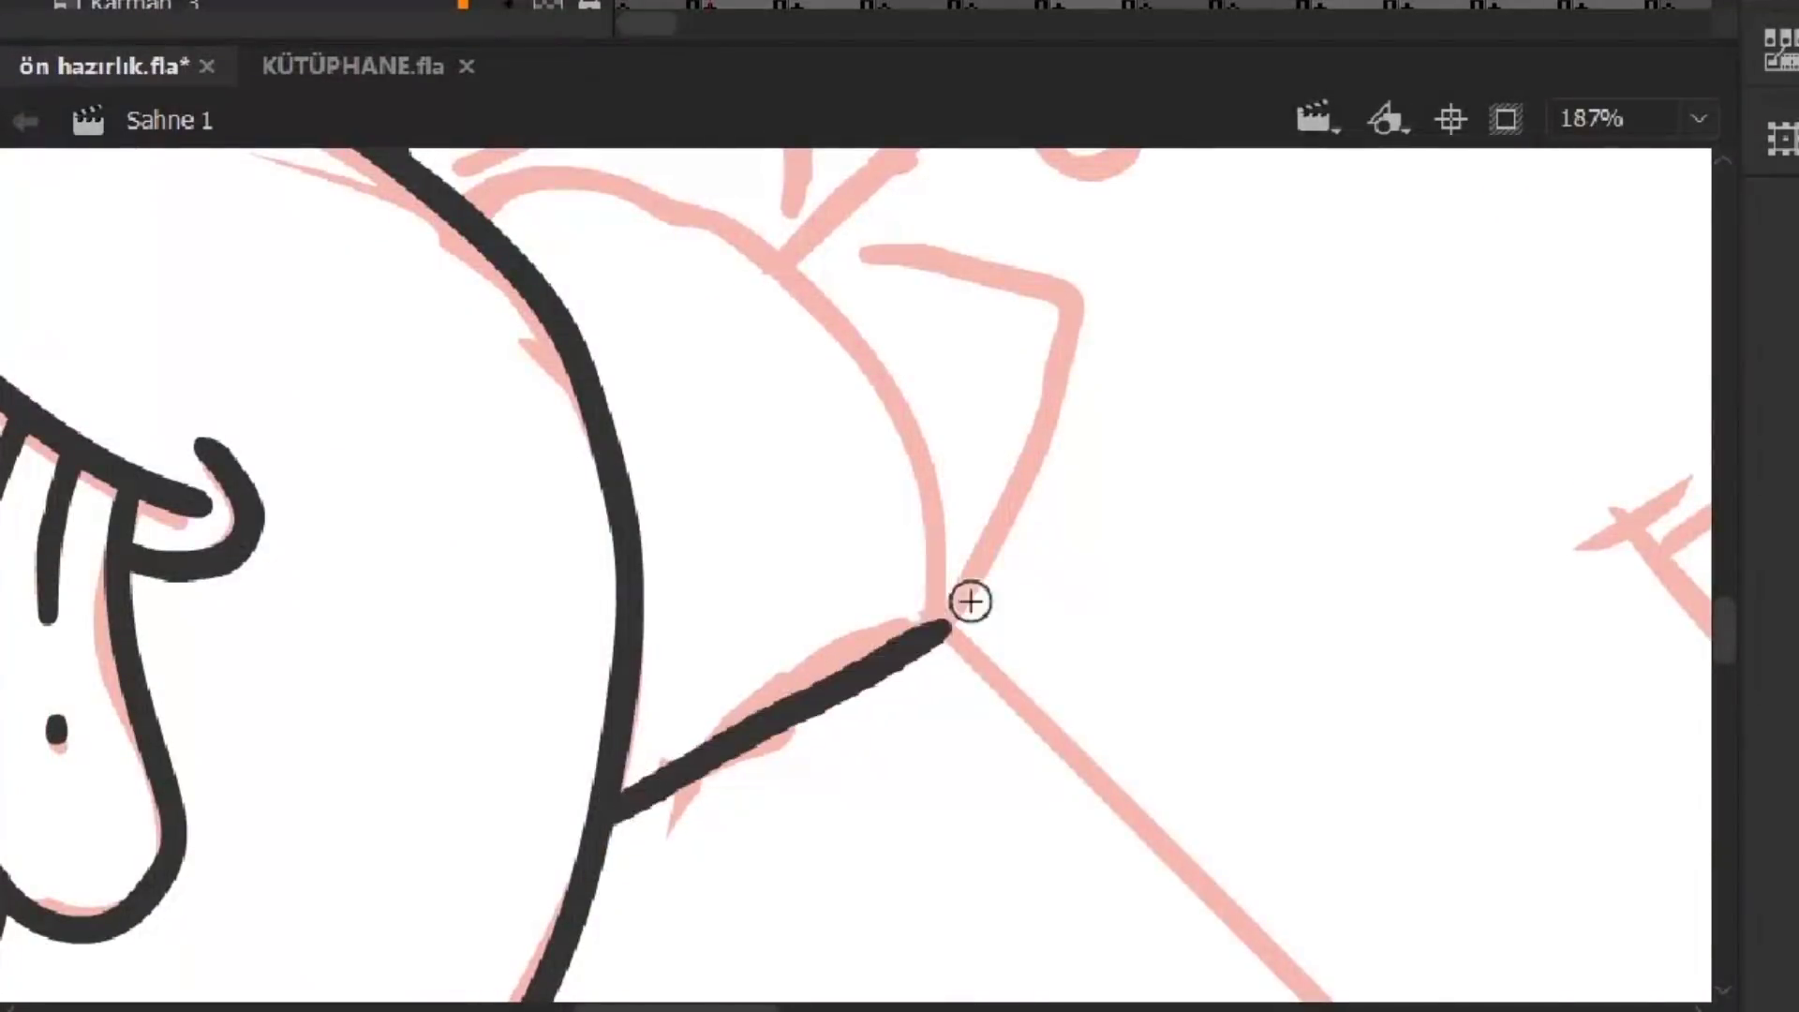
mouse_move(406, 354)
left_mouse_down()
mouse_move(634, 361)
mouse_move(875, 775)
left_mouse_up()
scroll(818, 381, "right", 3)
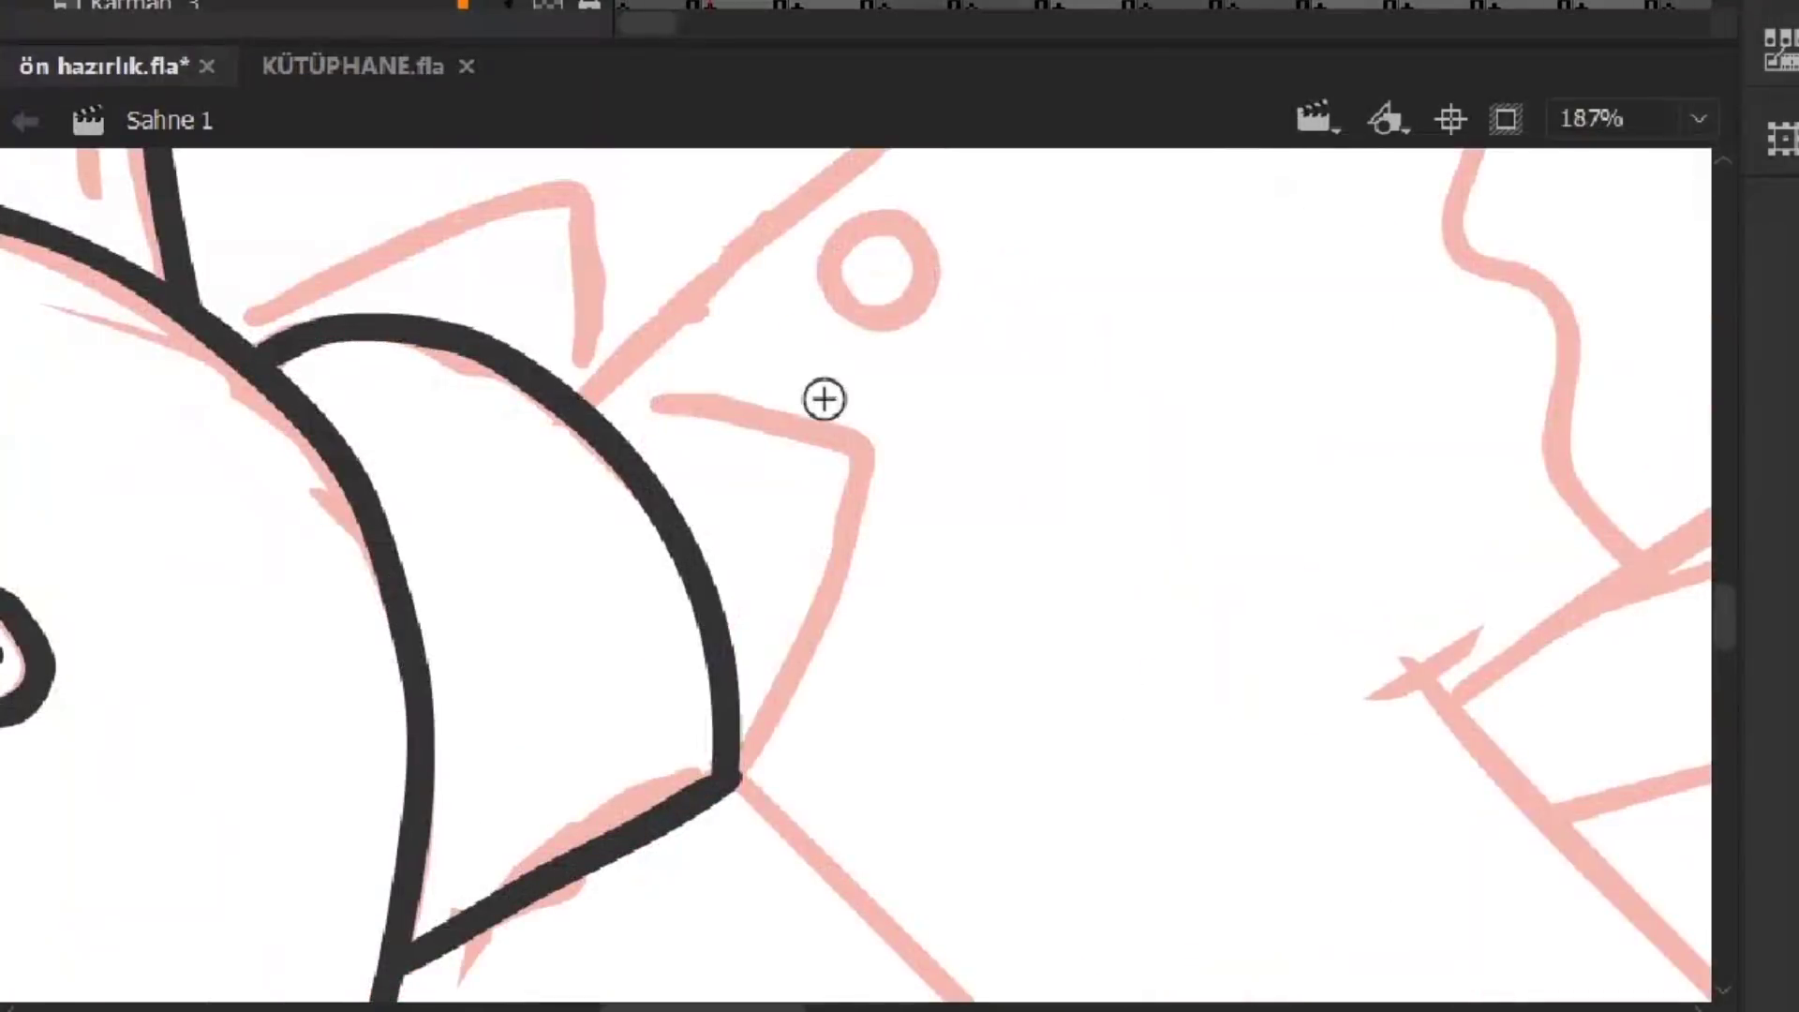
Ink the two pointed collar flaps on either side of the neckline
scroll(313, 434, "up", 3)
key("ctrl+minus")
key("ctrl+equal")
left_click_drag(1020, 418, 969, 469)
mouse_move(626, 242)
left_mouse_down()
mouse_move(733, 281)
mouse_move(1144, 675)
mouse_move(1176, 646)
left_mouse_up()
Ink the straight edge from the collar to the hand and the two round shirt buttons
scroll(936, 562, "down", 3)
scroll(937, 562, "left", 1)
left_click_drag(610, 803, 1134, 394)
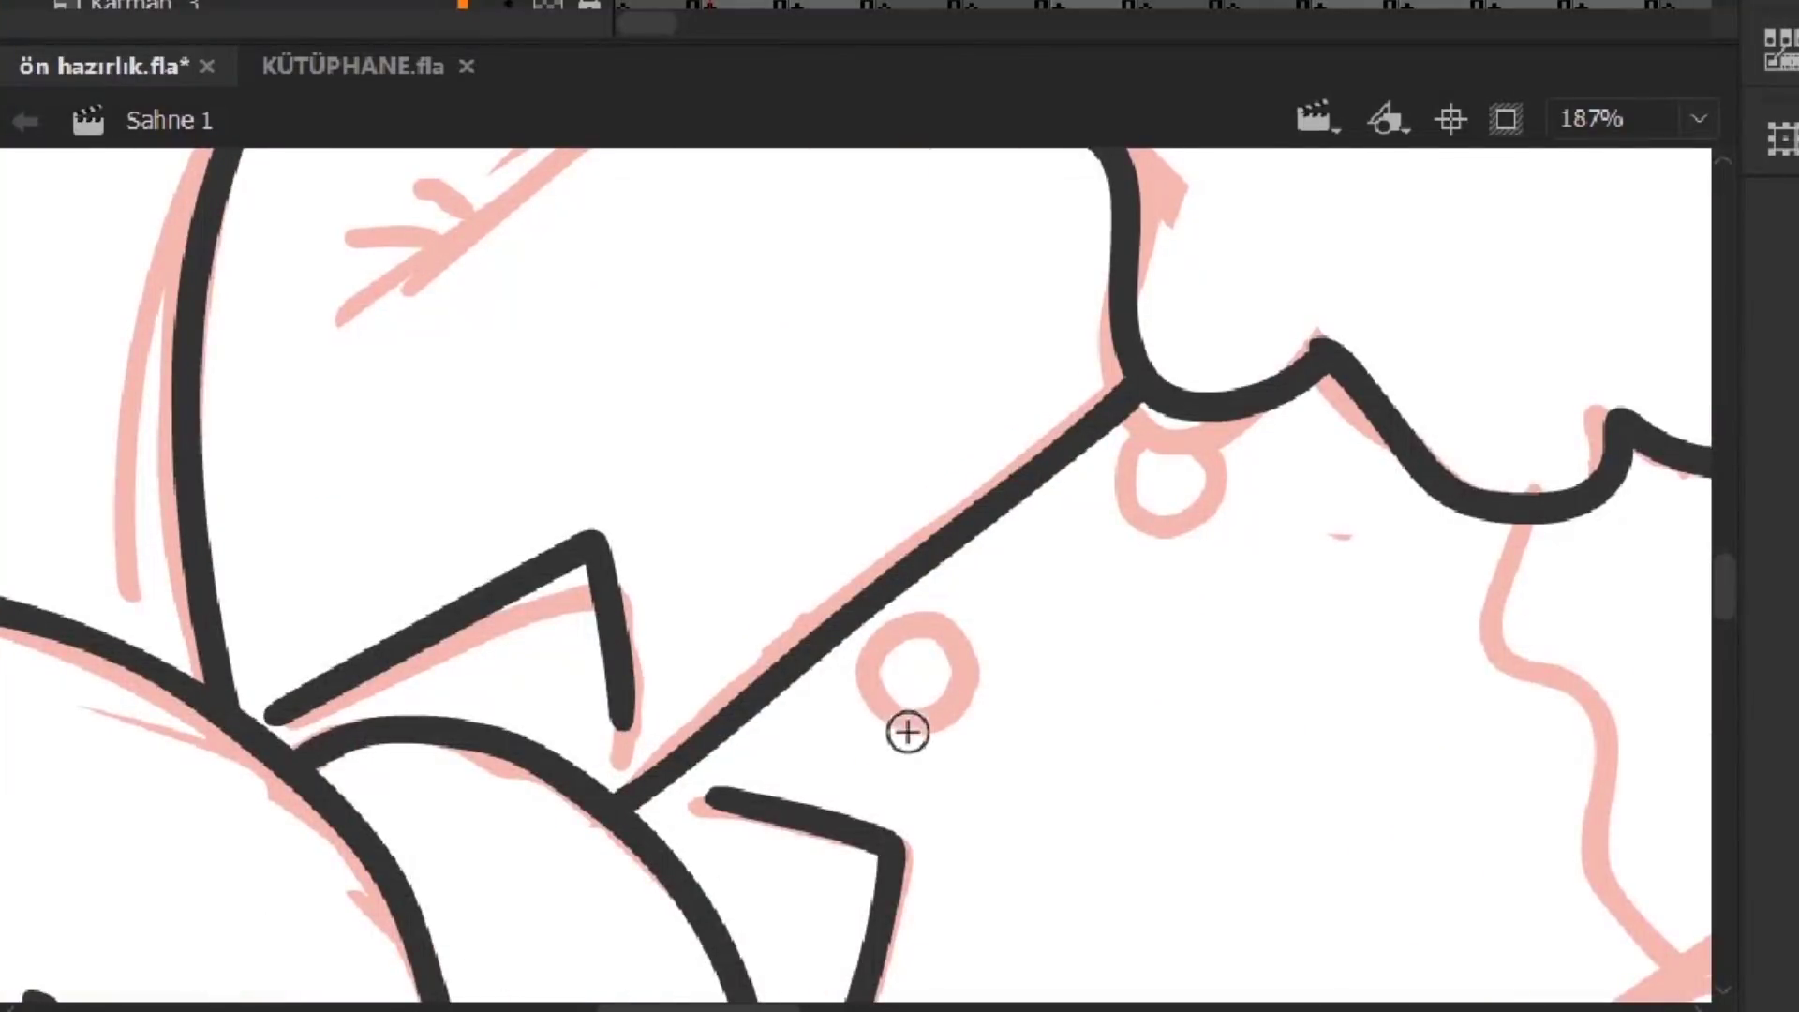
left_click_drag(954, 718, 948, 723)
mouse_move(1161, 532)
left_mouse_down()
mouse_move(1145, 453)
mouse_move(1071, 538)
left_mouse_up()
Ink the inner edge of the bent arm with small crease marks at its end
mouse_move(833, 251)
left_mouse_down()
mouse_move(1016, 478)
mouse_move(1297, 436)
left_mouse_up()
left_click_drag(1185, 225, 689, 595)
left_click(881, 485)
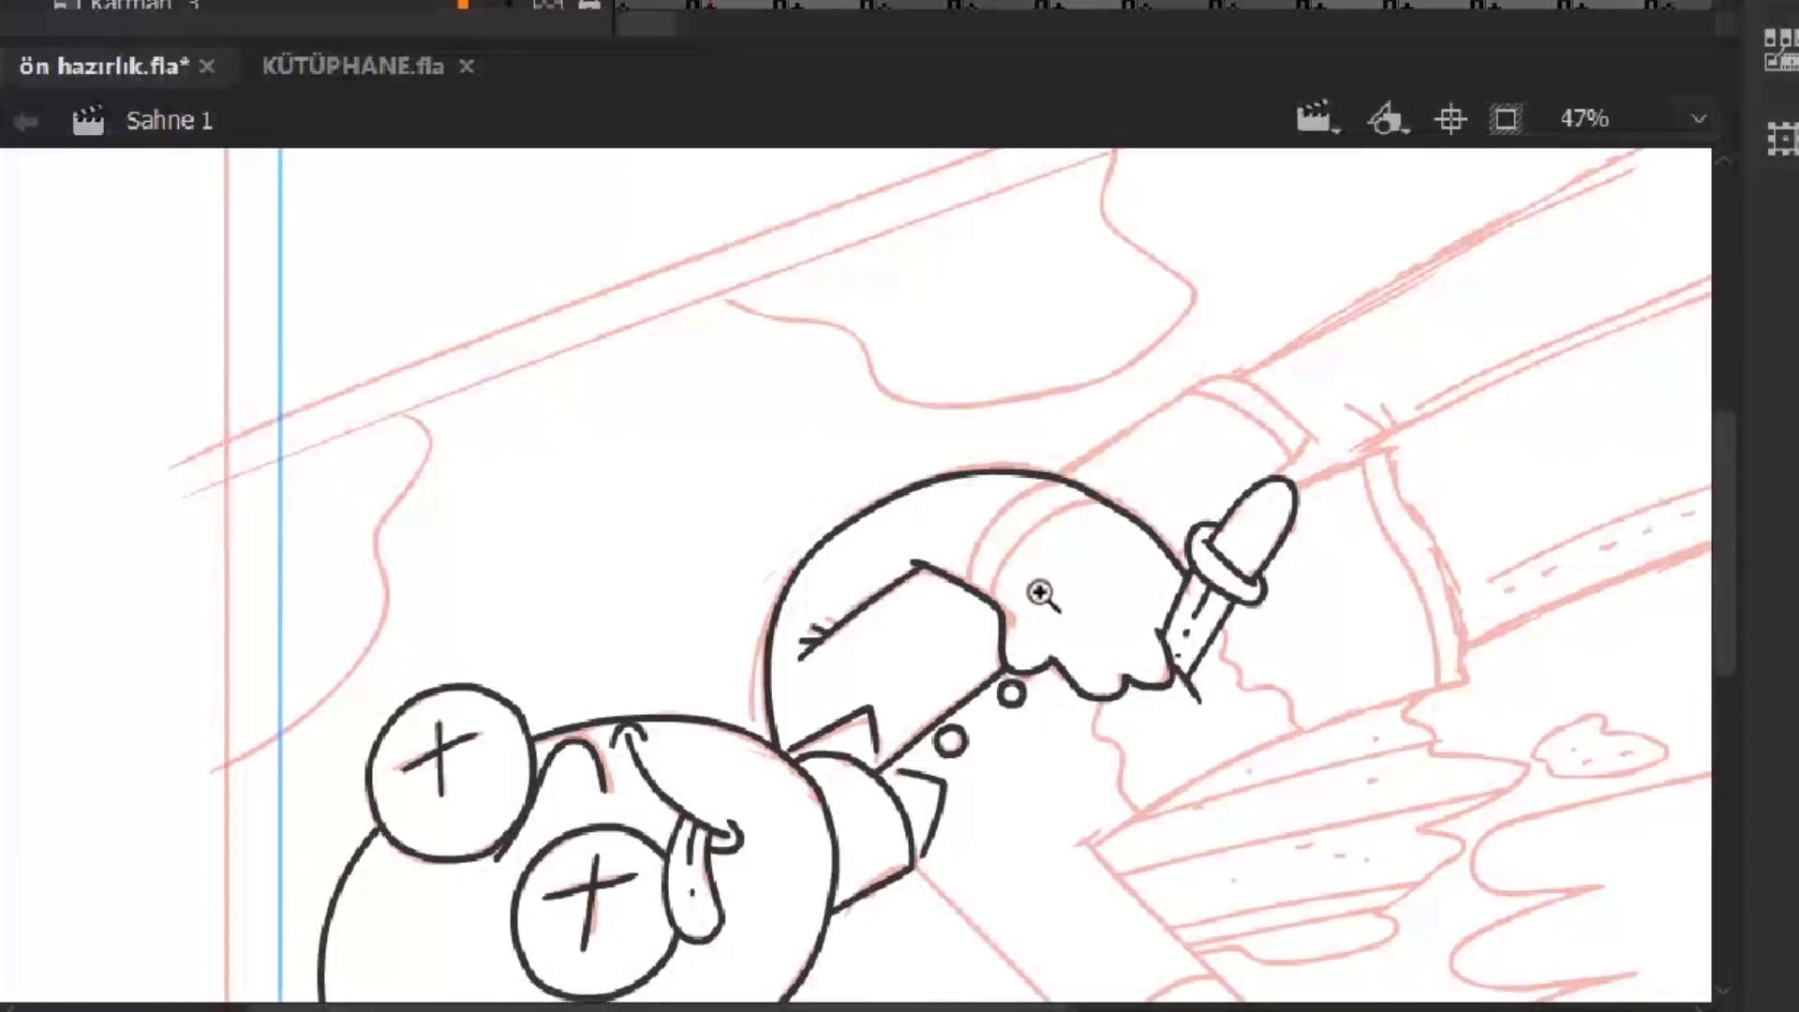
Ink the two parallel cuff curves across the bent arm's wrist
left_click(1048, 468)
left_click_drag(924, 574, 1242, 544)
mouse_move(623, 782)
left_mouse_down()
mouse_move(645, 674)
mouse_move(1049, 389)
left_mouse_up()
left_click_drag(534, 709, 880, 314)
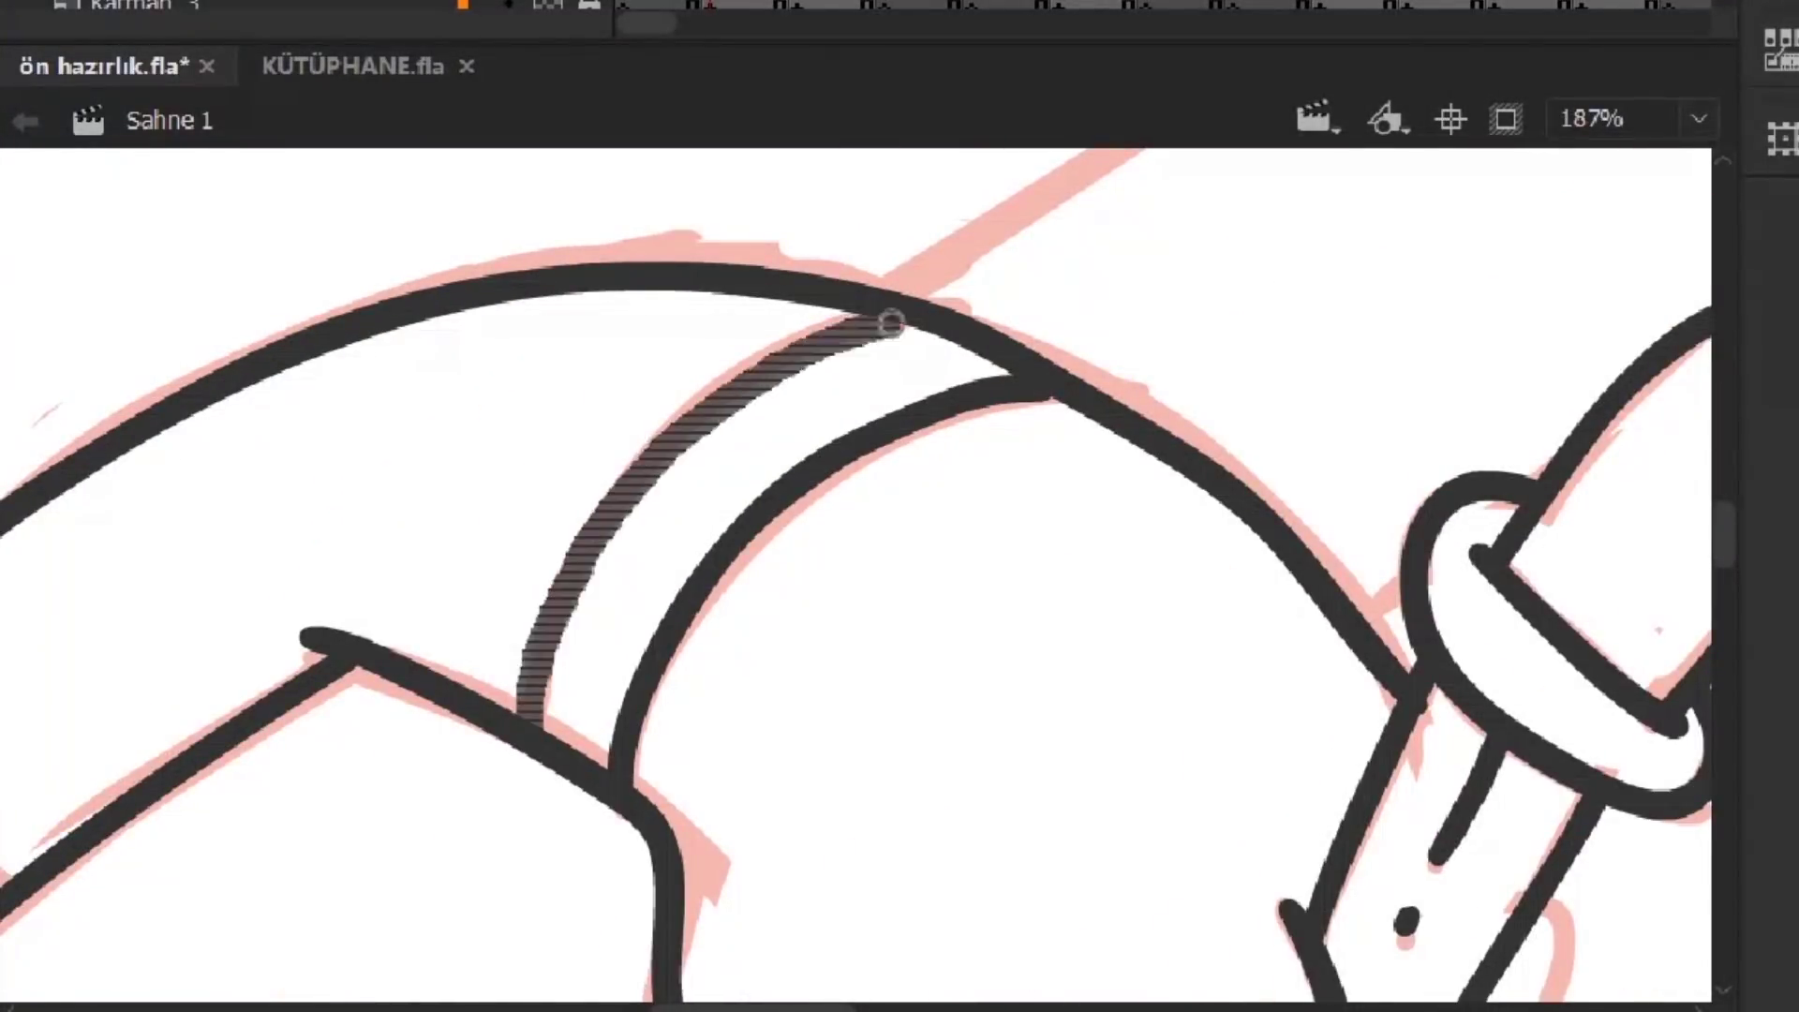
Ink the near side of the shirt from the knife around its lower edge, with the hem's inner line
key("ctrl+minus")
key("ctrl+minus")
left_click(974, 614)
left_click_drag(1141, 396, 1234, 686)
mouse_move(1183, 607)
left_mouse_down()
mouse_move(1487, 181)
mouse_move(1371, 225)
left_mouse_up()
left_click_drag(1415, 318, 1416, 316)
left_click_drag(1414, 319, 1293, 771)
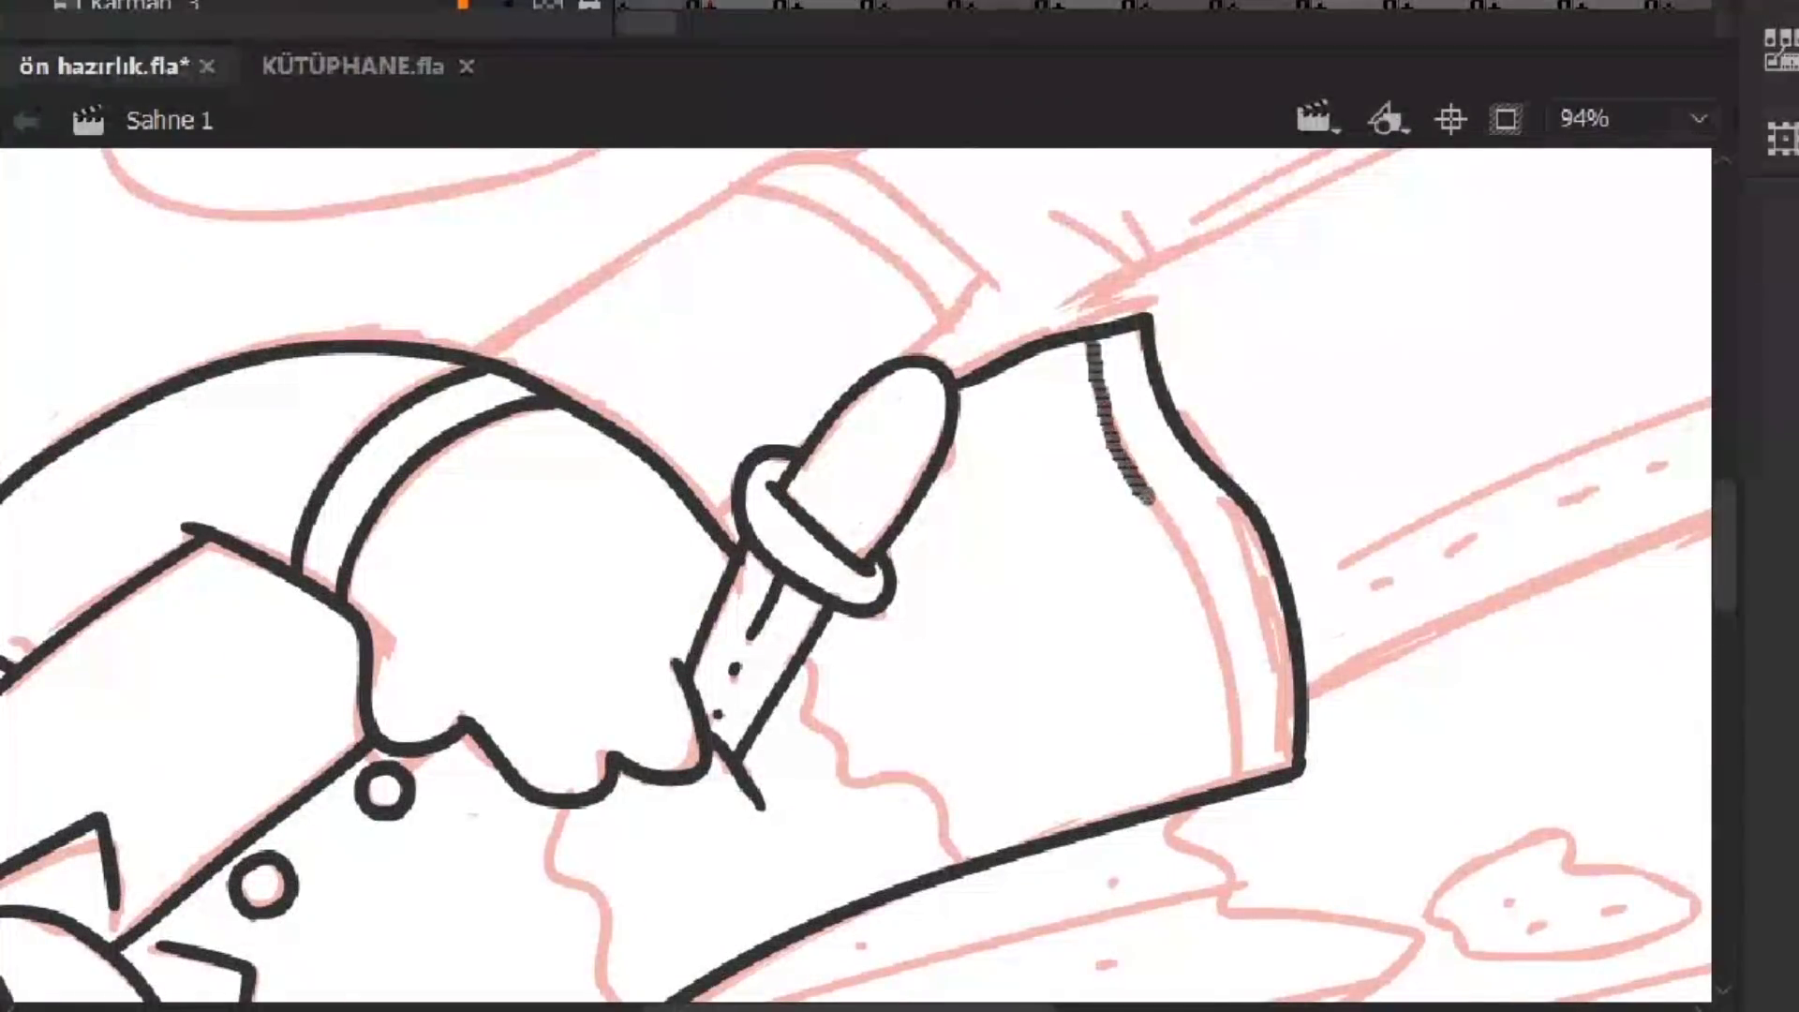
Ink the far side of the shirt behind the bent arm, with its double-lined hem
key("ctrl+equal")
left_click_drag(1075, 474, 1137, 440)
mouse_move(1003, 603)
left_mouse_down()
mouse_move(1116, 462)
mouse_move(674, 234)
left_mouse_up()
left_click_drag(834, 313, 1331, 235)
left_click_drag(1181, 159, 596, 532)
key("ctrl+minus")
key("ctrl+equal")
Ink the outstretched arm's lower edge, continuing around the thumb and fingers
key("ctrl+minus")
key("ctrl+minus")
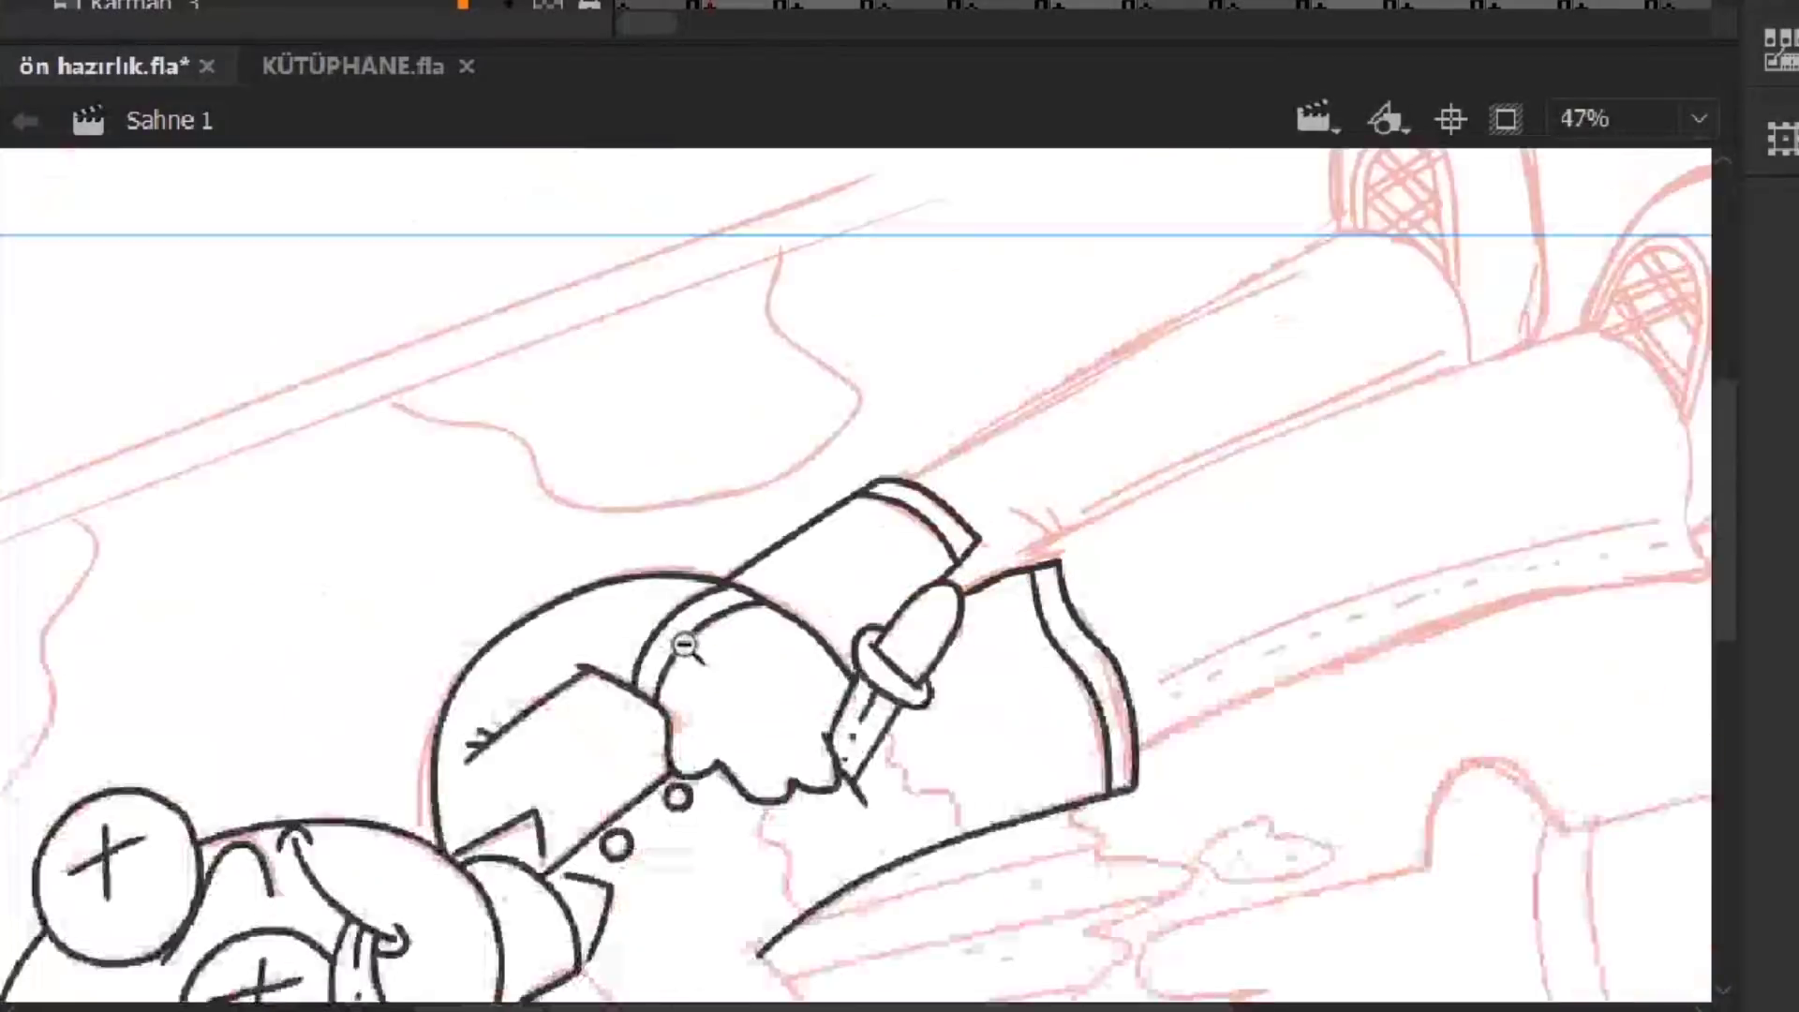
scroll(857, 702, "down", 3)
left_click(857, 702)
left_click_drag(664, 653, 792, 813)
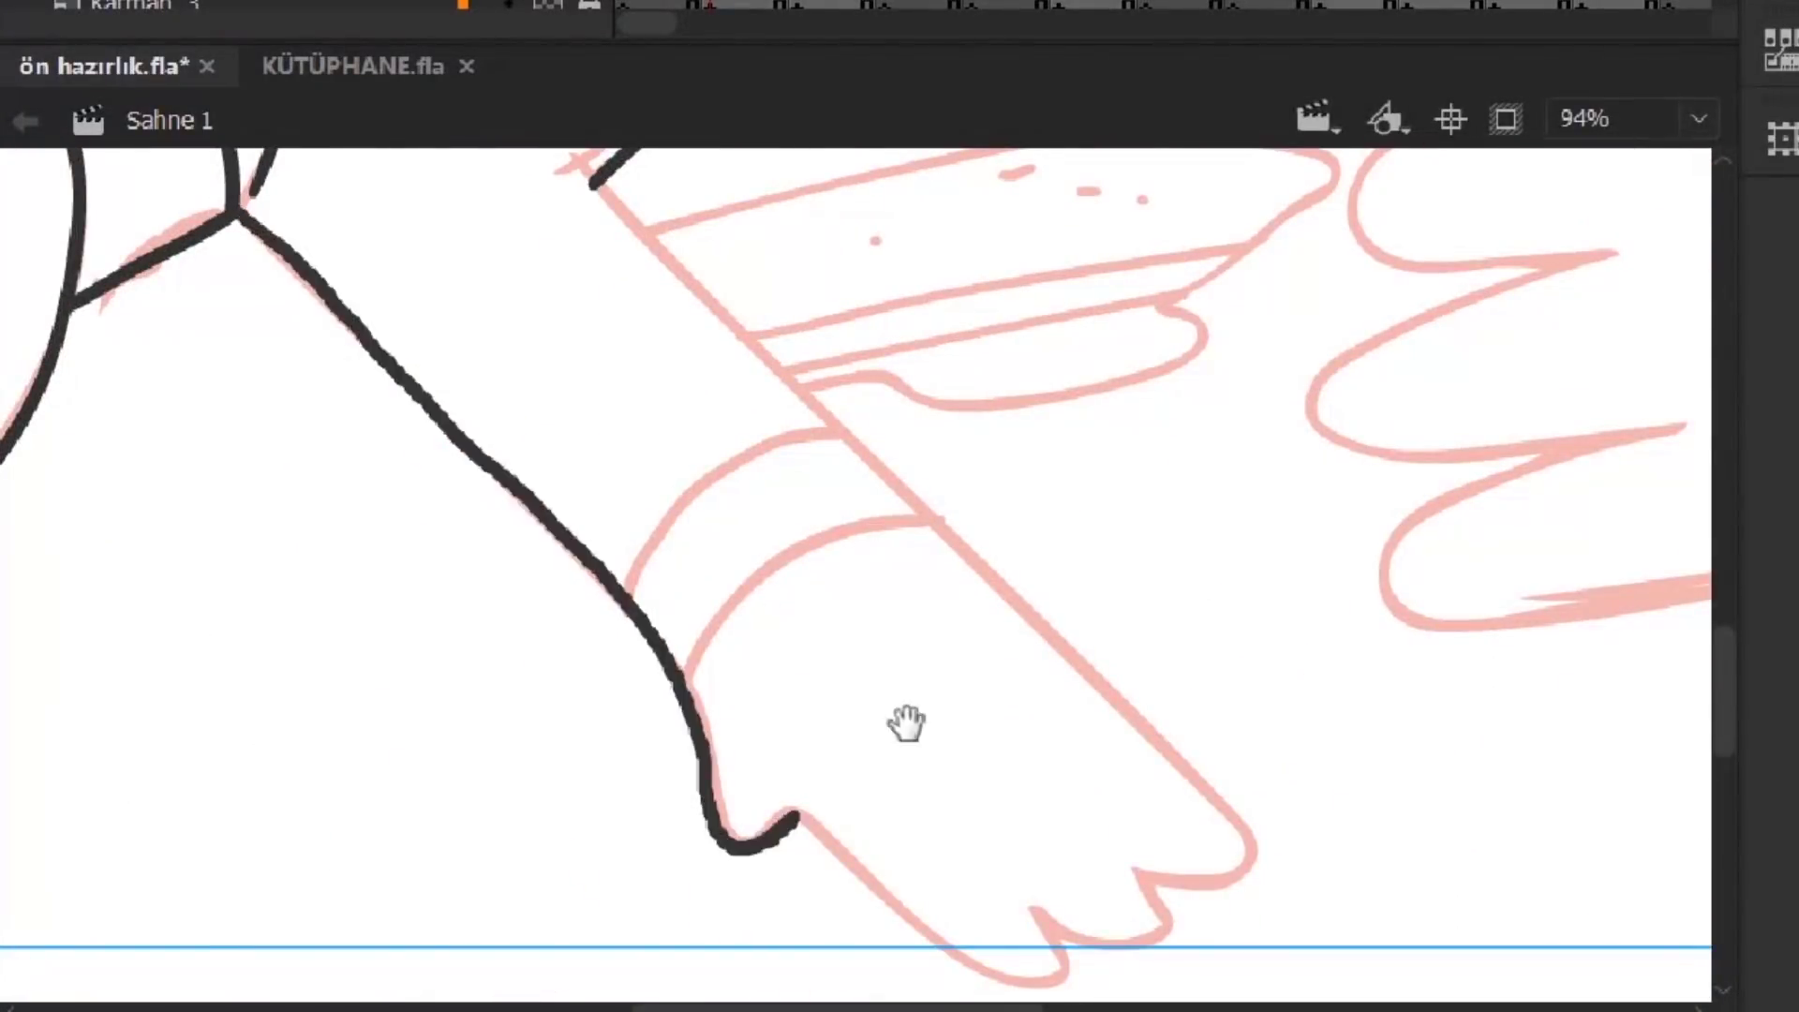
left_click_drag(908, 722, 645, 644)
left_click_drag(529, 735, 618, 824)
left_click_drag(888, 851, 890, 848)
Ink the outstretched arm's upper edge down to the last fingertip
key("ctrl+minus")
key("ctrl+equal")
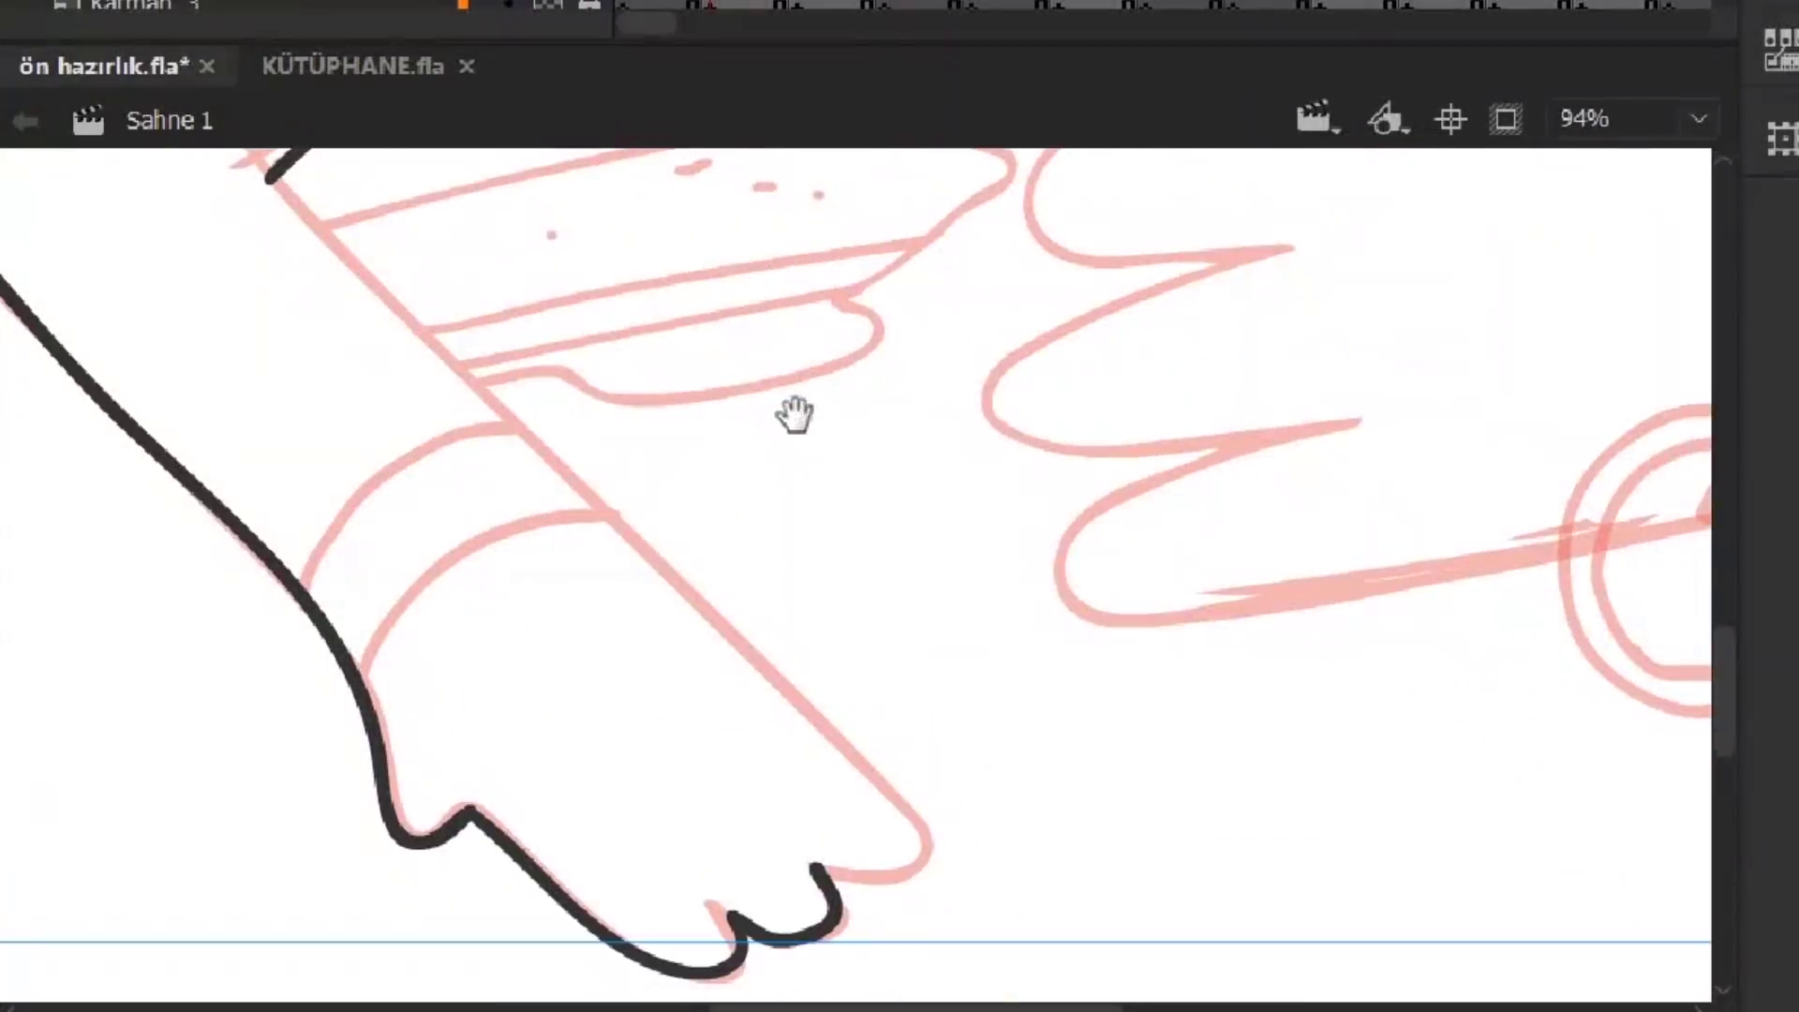
left_click_drag(796, 413, 796, 437)
left_click_drag(255, 181, 309, 237)
left_click_drag(895, 886, 894, 885)
Ink the two parallel cuff curves across the outstretched arm's wrist
key("ctrl+minus")
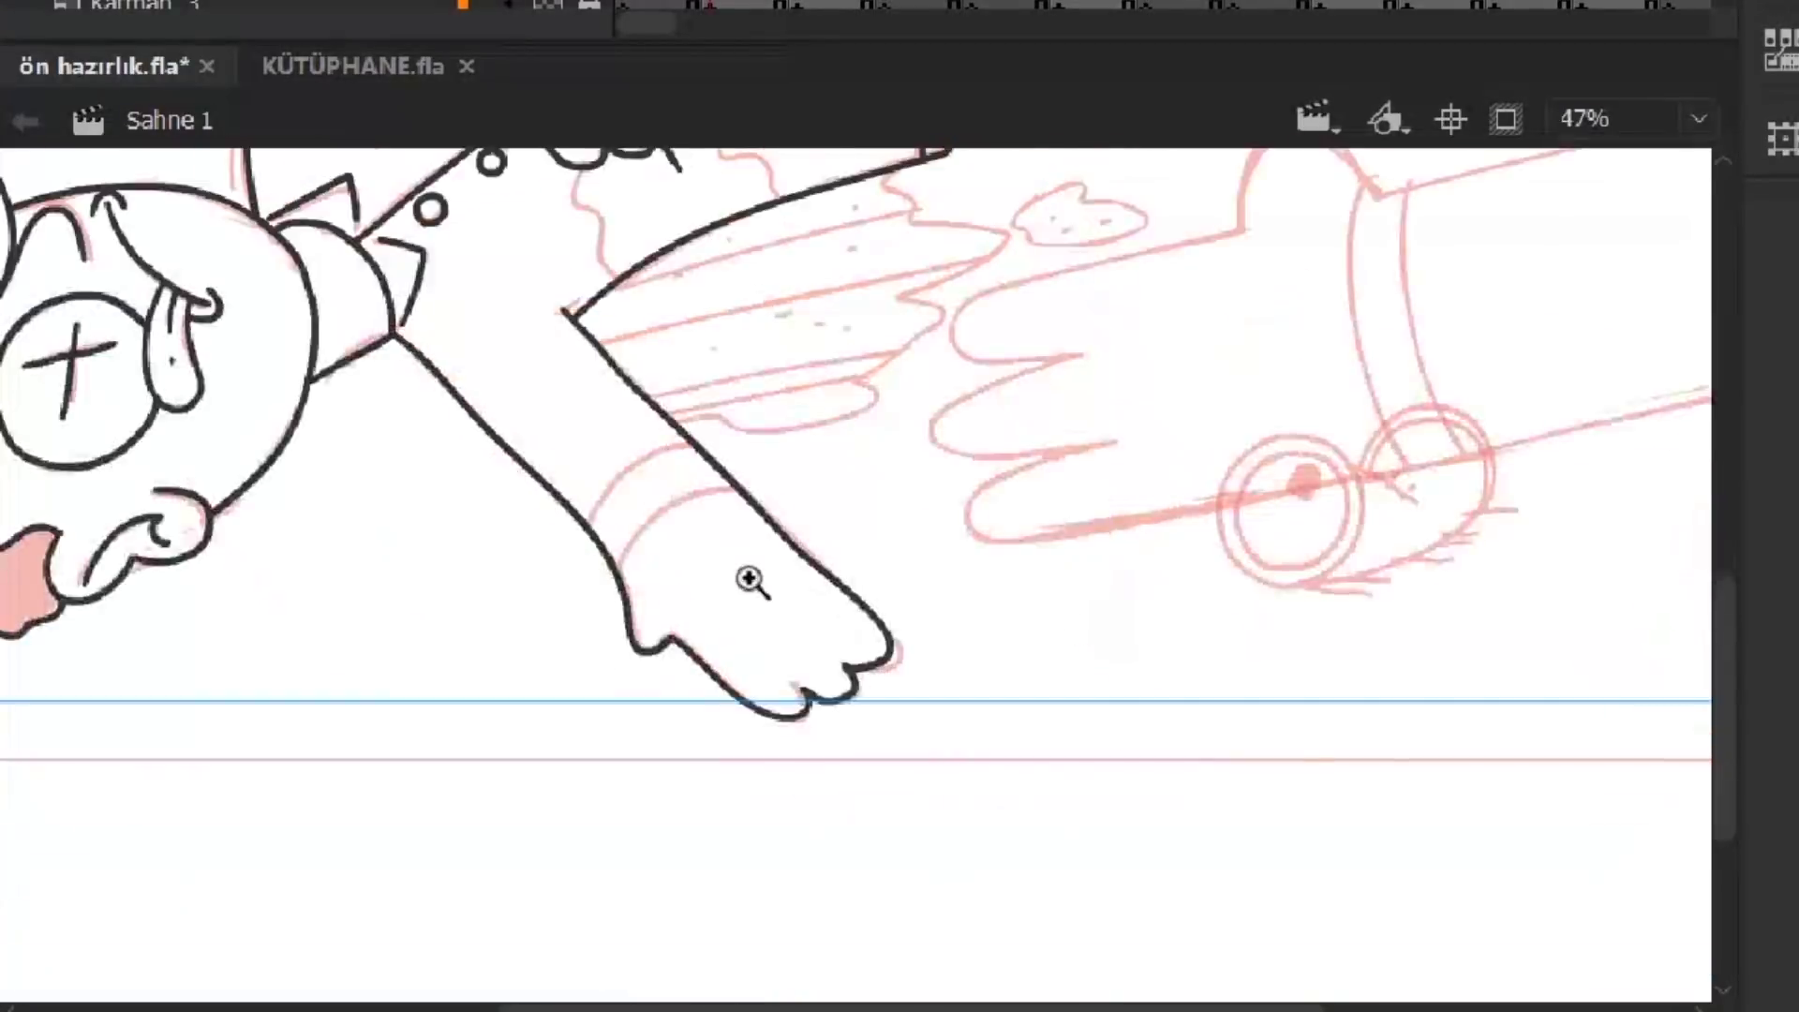
key("ctrl+equal")
key("ctrl+equal")
left_click_drag(683, 783, 1152, 426)
left_click_drag(574, 602, 993, 277)
Ink the two wavy stain edges on the shirt below the hand and the knife
key("ctrl+minus")
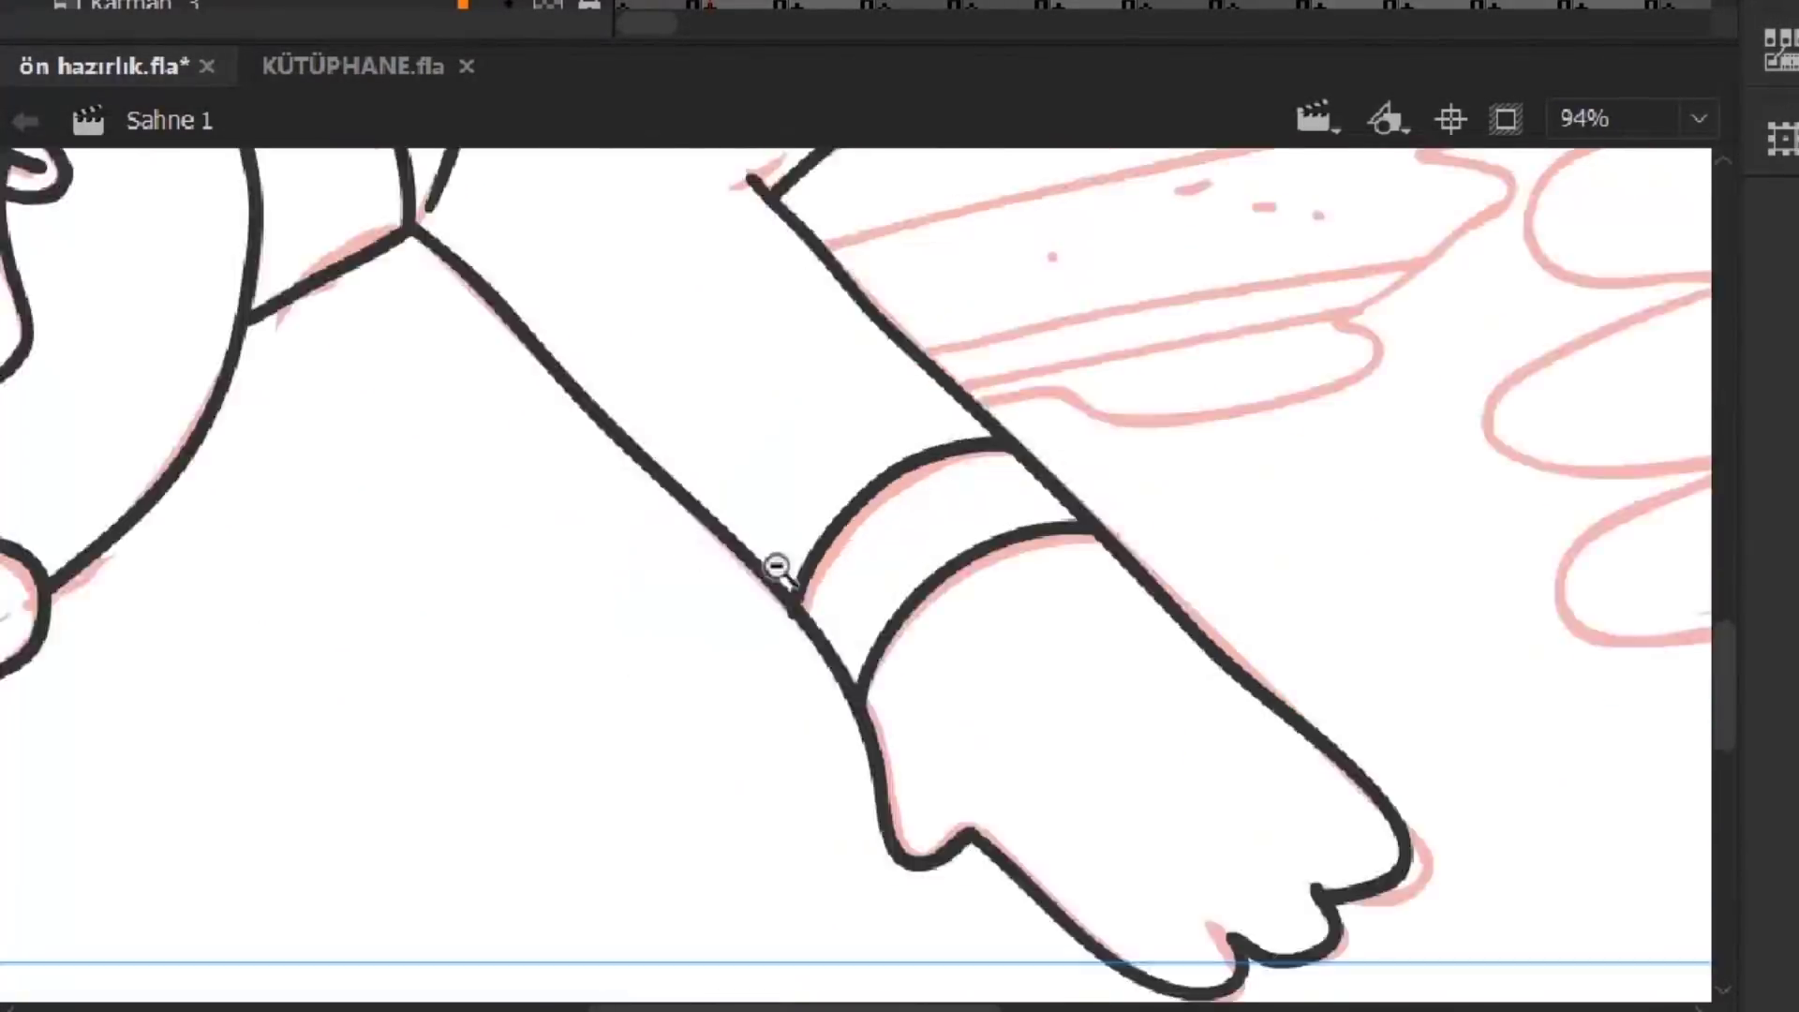
left_click_drag(783, 562, 580, 437)
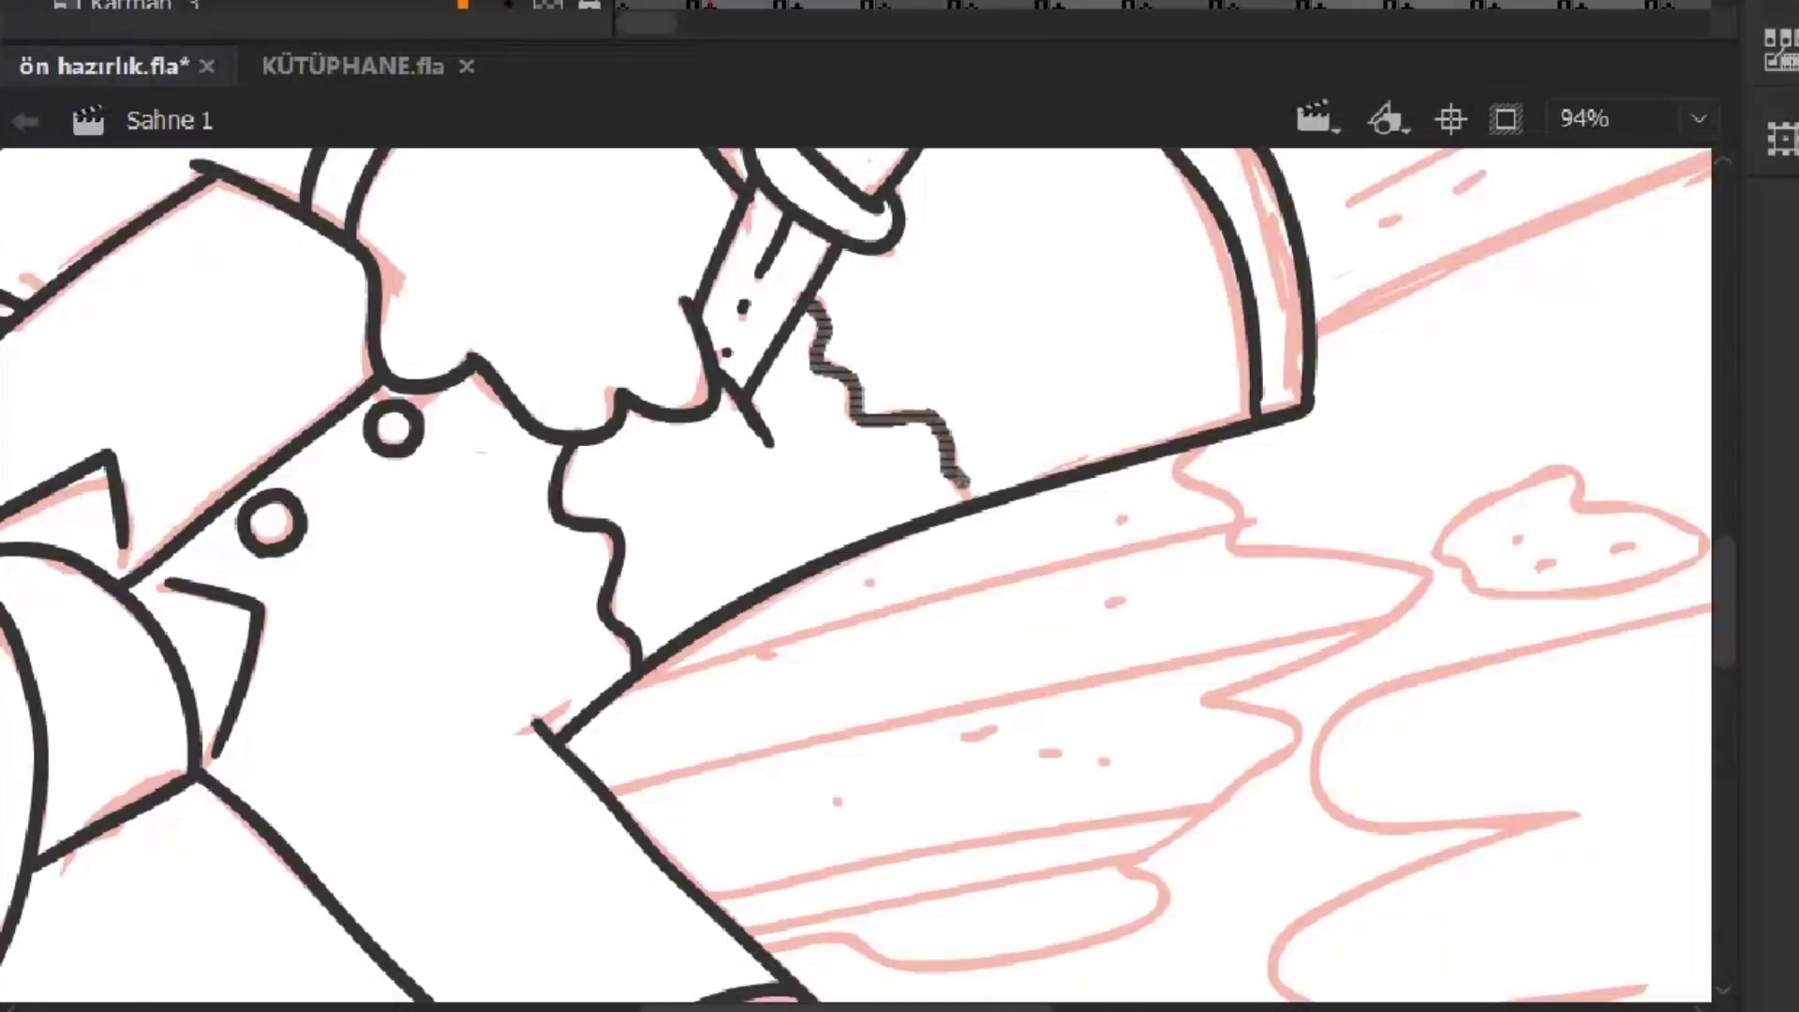
key("ctrl+minus")
mouse_move(965, 483)
left_mouse_down()
mouse_move(1212, 575)
mouse_move(805, 609)
left_mouse_up()
Ink the outlines of both trouser legs from the shirt hem to the ankles
key("ctrl+equal")
mouse_move(487, 801)
left_mouse_down()
mouse_move(824, 650)
mouse_move(1625, 429)
left_mouse_up()
mouse_move(1490, 237)
left_mouse_down()
mouse_move(1401, 502)
mouse_move(1530, 485)
left_mouse_up()
left_click_drag(263, 593, 1052, 253)
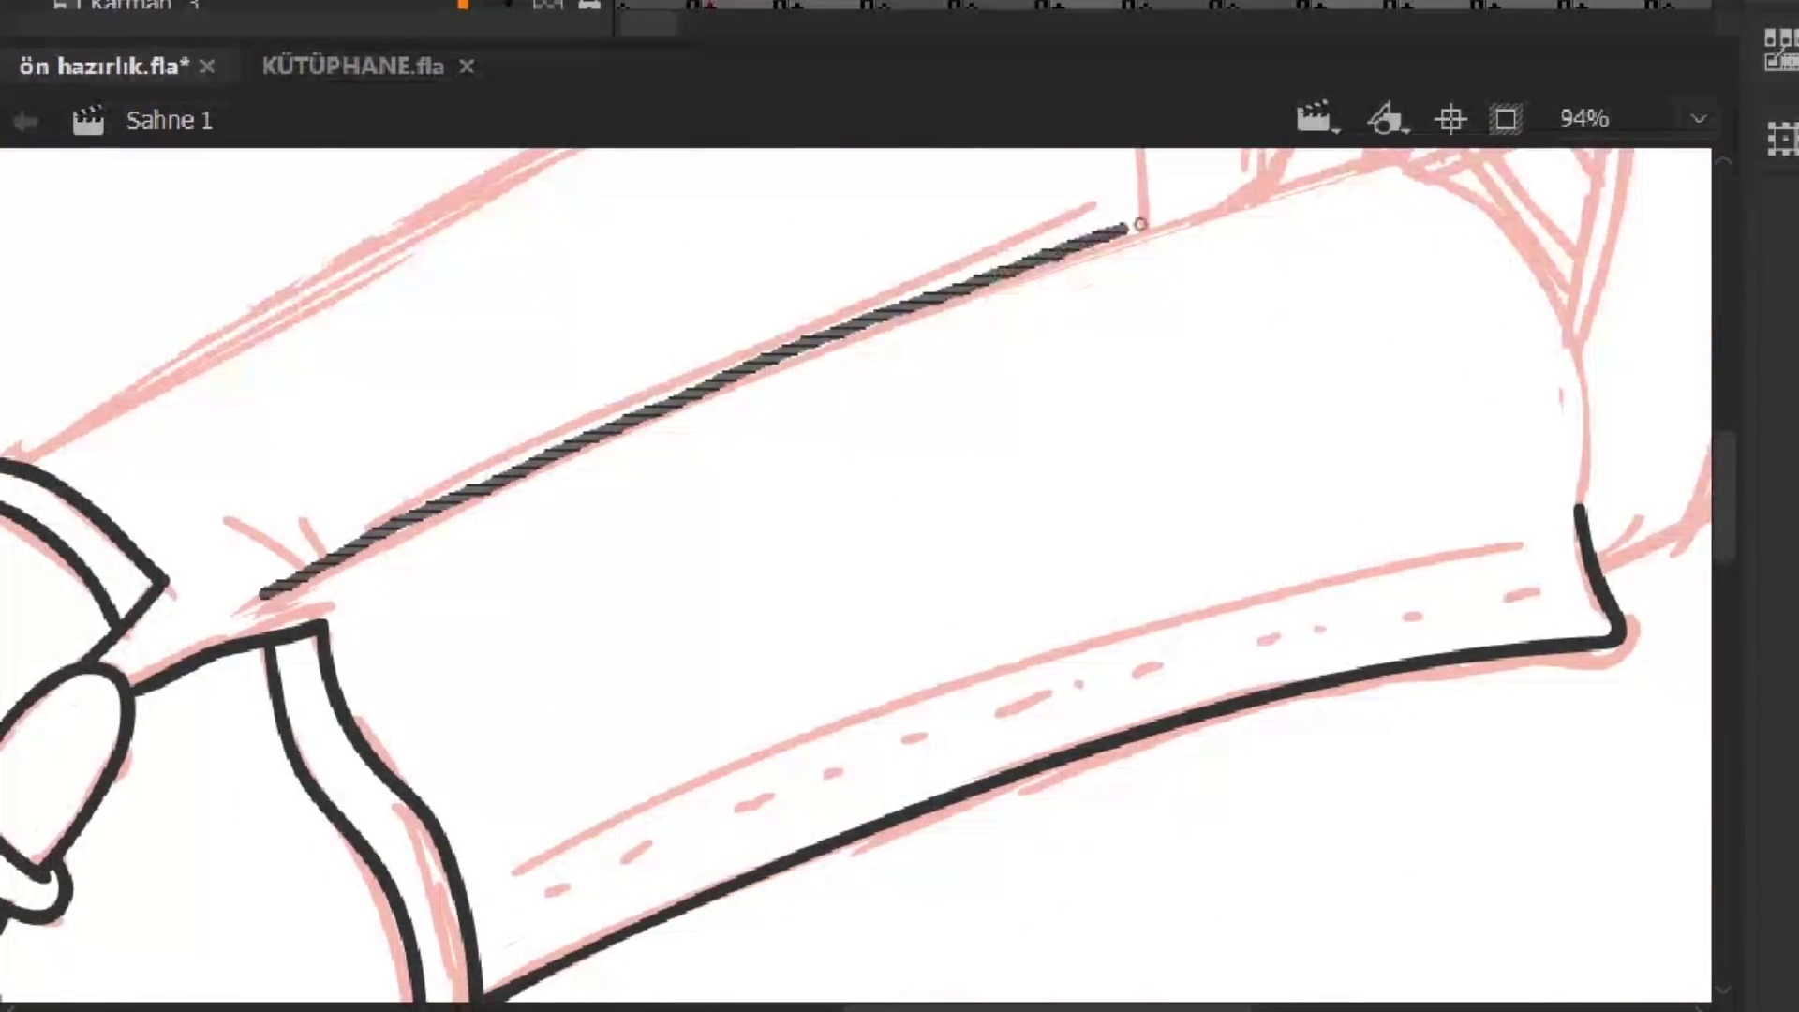
left_click_drag(1337, 380, 1477, 615)
mouse_move(241, 723)
left_mouse_down()
mouse_move(393, 622)
mouse_move(1205, 241)
mouse_move(1377, 468)
left_mouse_up()
key("ctrl+minus")
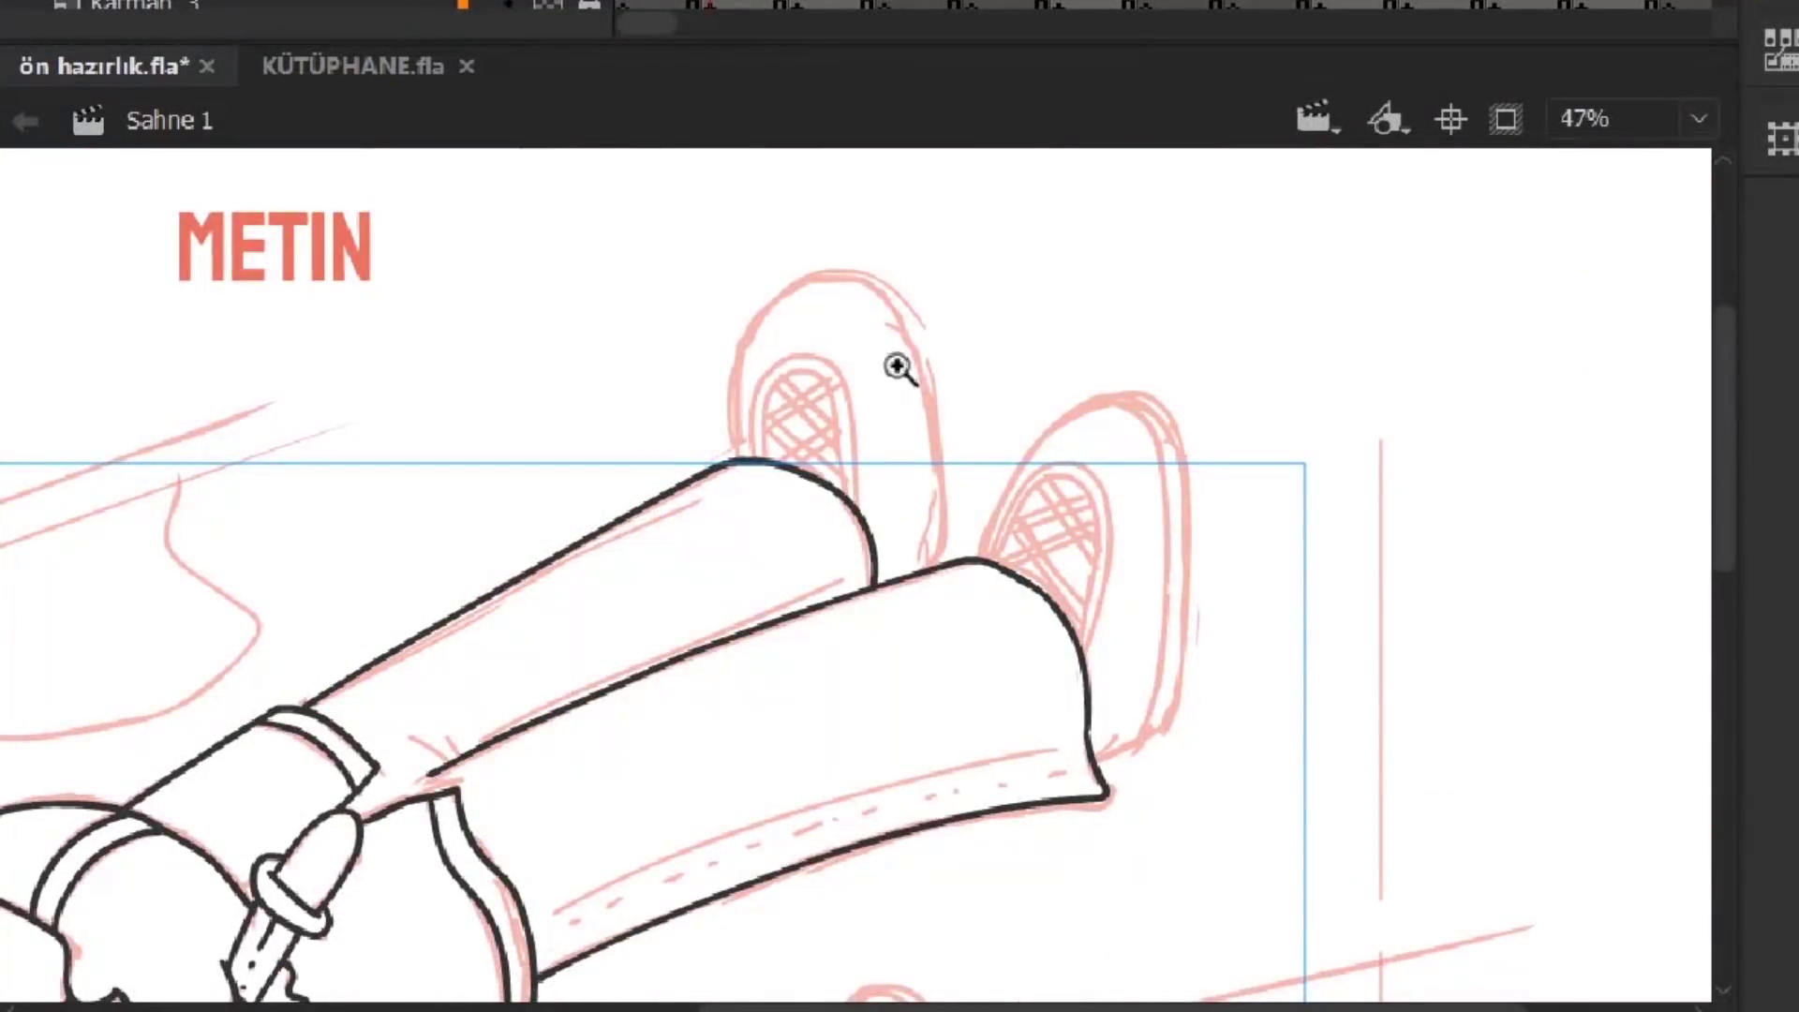
Ink the outer outline of the right shoe, starting at the trouser end
key("ctrl+equal")
left_click_drag(590, 541, 619, 459)
key("ctrl+z")
scroll(937, 244, "down", 1)
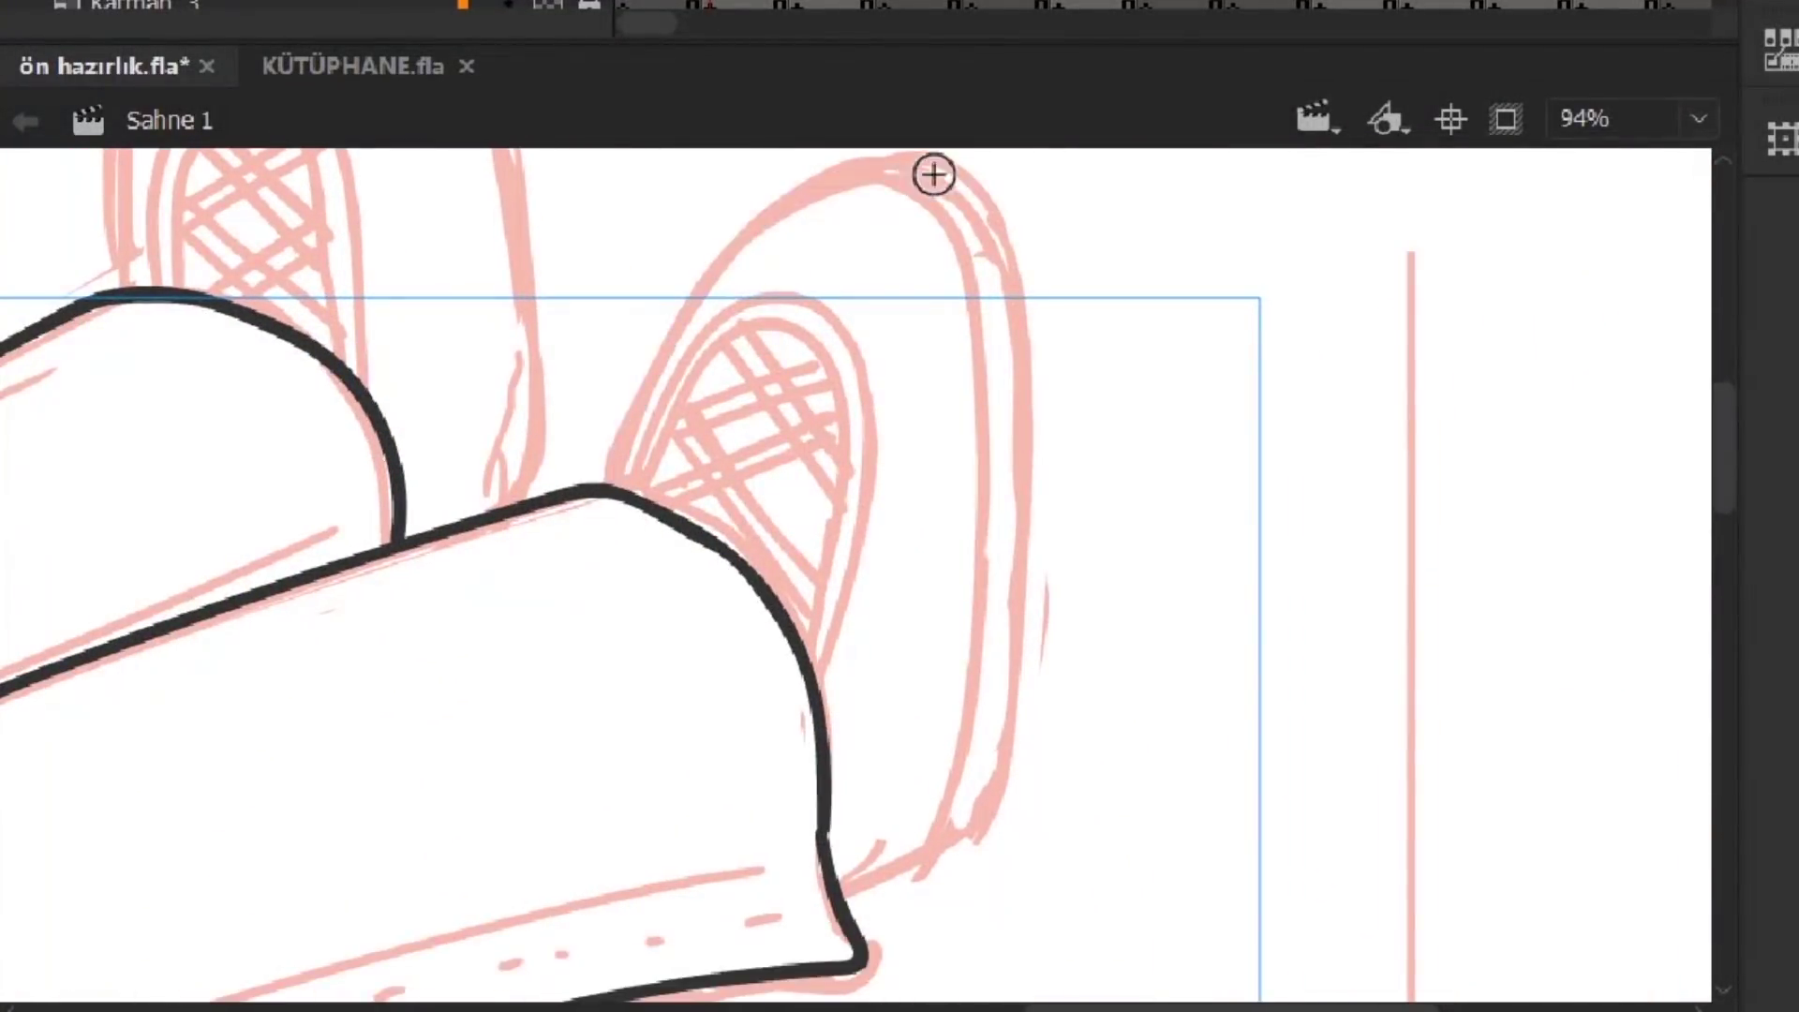
scroll(535, 443, "right", 2)
left_click_drag(923, 328, 875, 819)
Ink the double line of the right shoe's sole down to the heel
key("ctrl+equal")
left_click_drag(1162, 389, 936, 529)
key("ctrl+minus")
mouse_move(1077, 370)
left_mouse_down()
mouse_move(980, 325)
mouse_move(974, 353)
left_mouse_up()
Ink the double arch that frames the lace area of the right shoe
key("ctrl+equal")
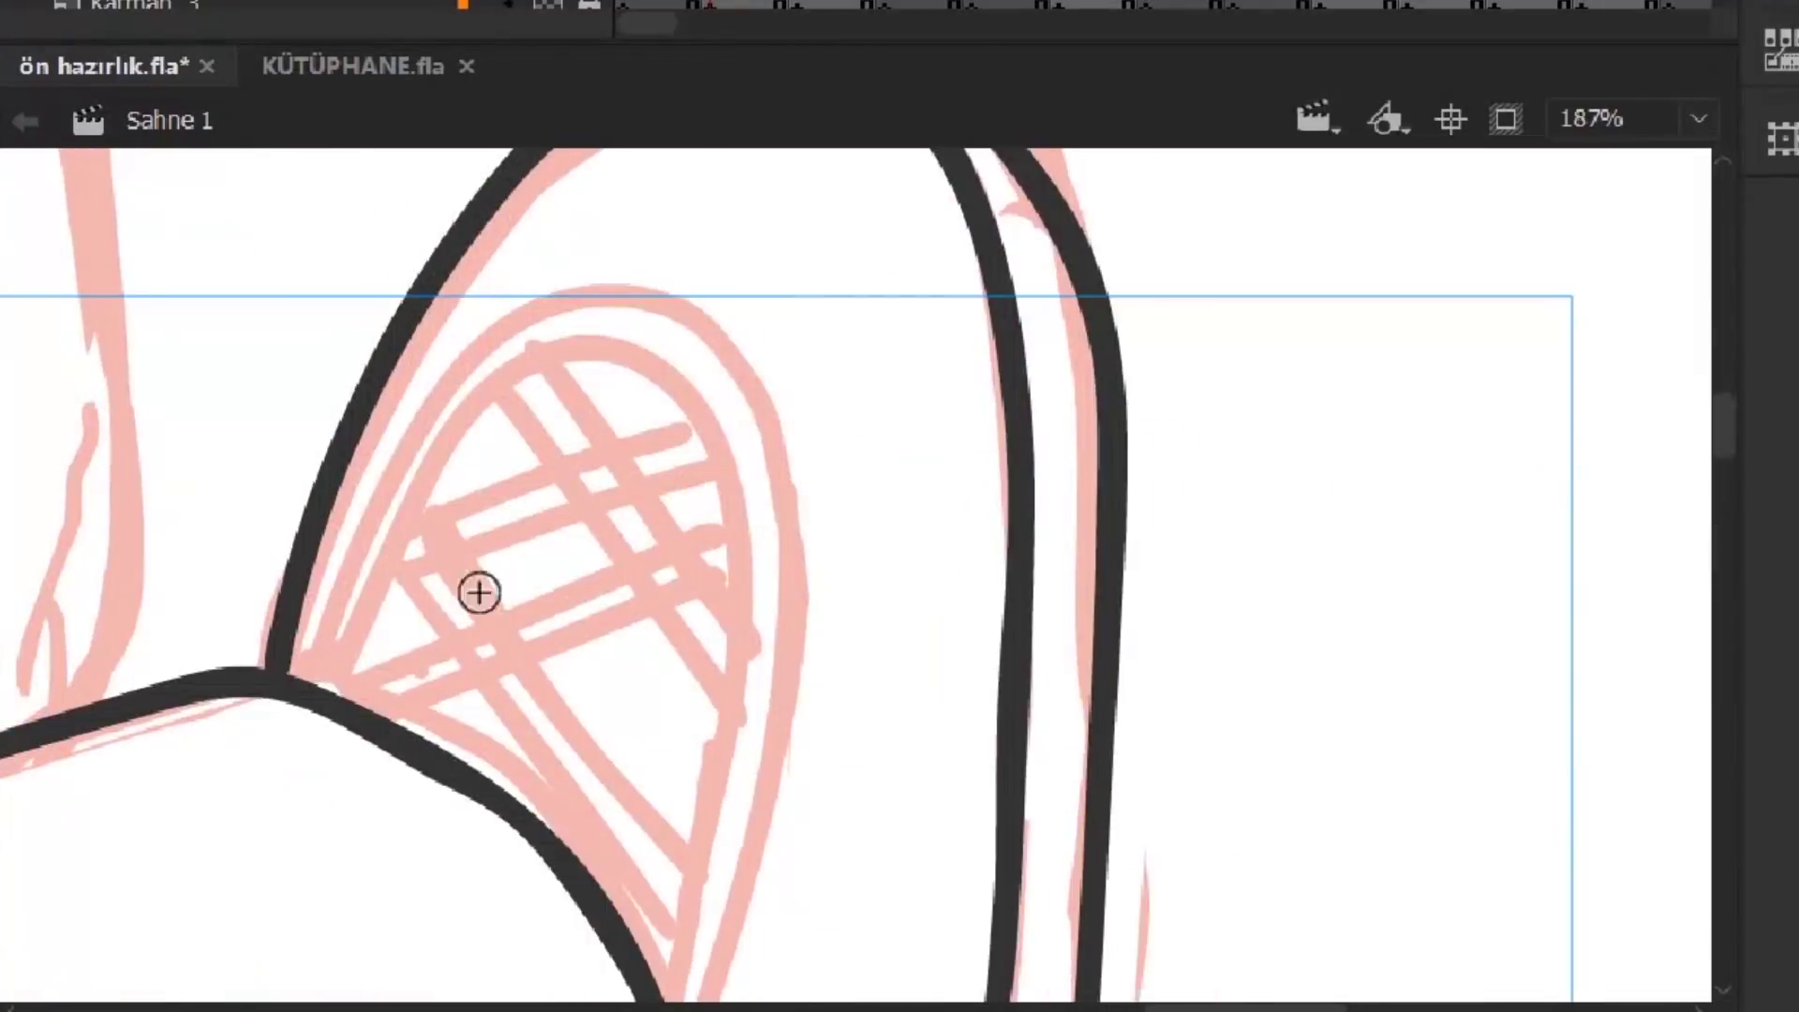
scroll(543, 353, "down", 2)
mouse_move(301, 549)
left_mouse_down()
mouse_move(651, 164)
mouse_move(732, 760)
mouse_move(690, 928)
left_mouse_up()
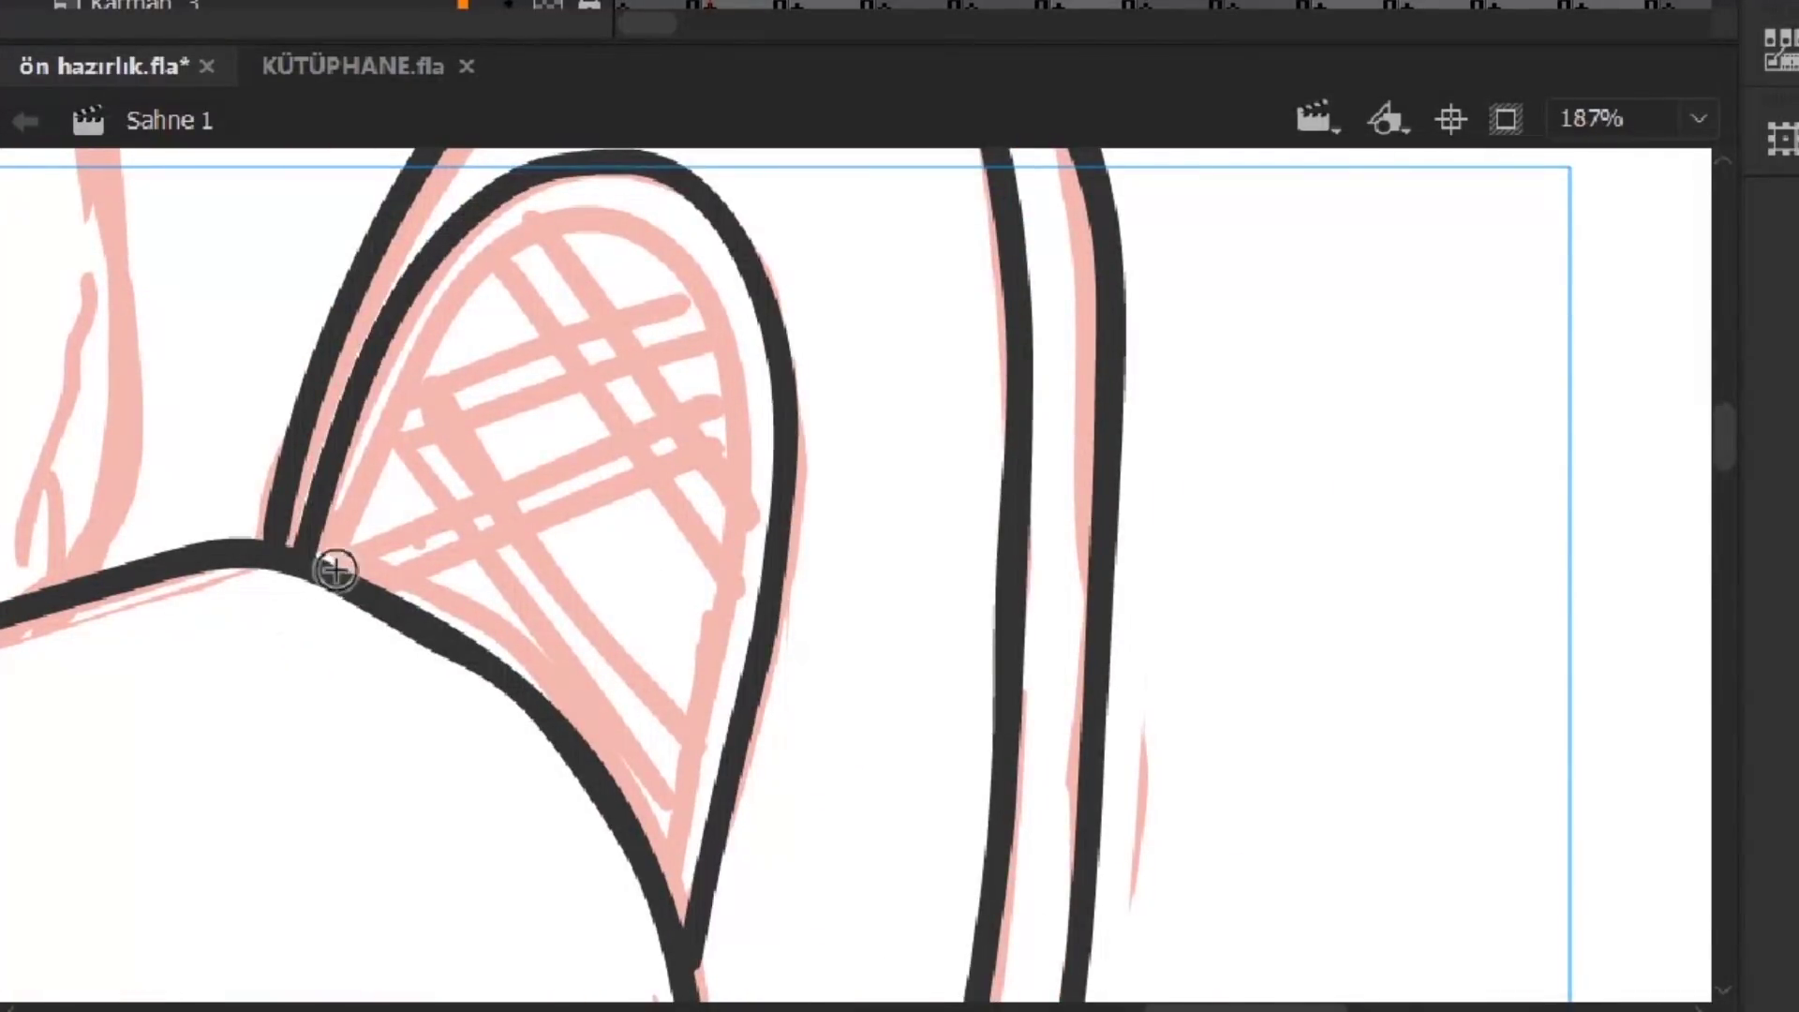
left_click_drag(646, 221, 698, 825)
Ink the crisscrossing laces inside the right shoe's arch
left_click_drag(402, 418, 689, 763)
left_click_drag(417, 379, 692, 688)
left_click_drag(494, 255, 722, 520)
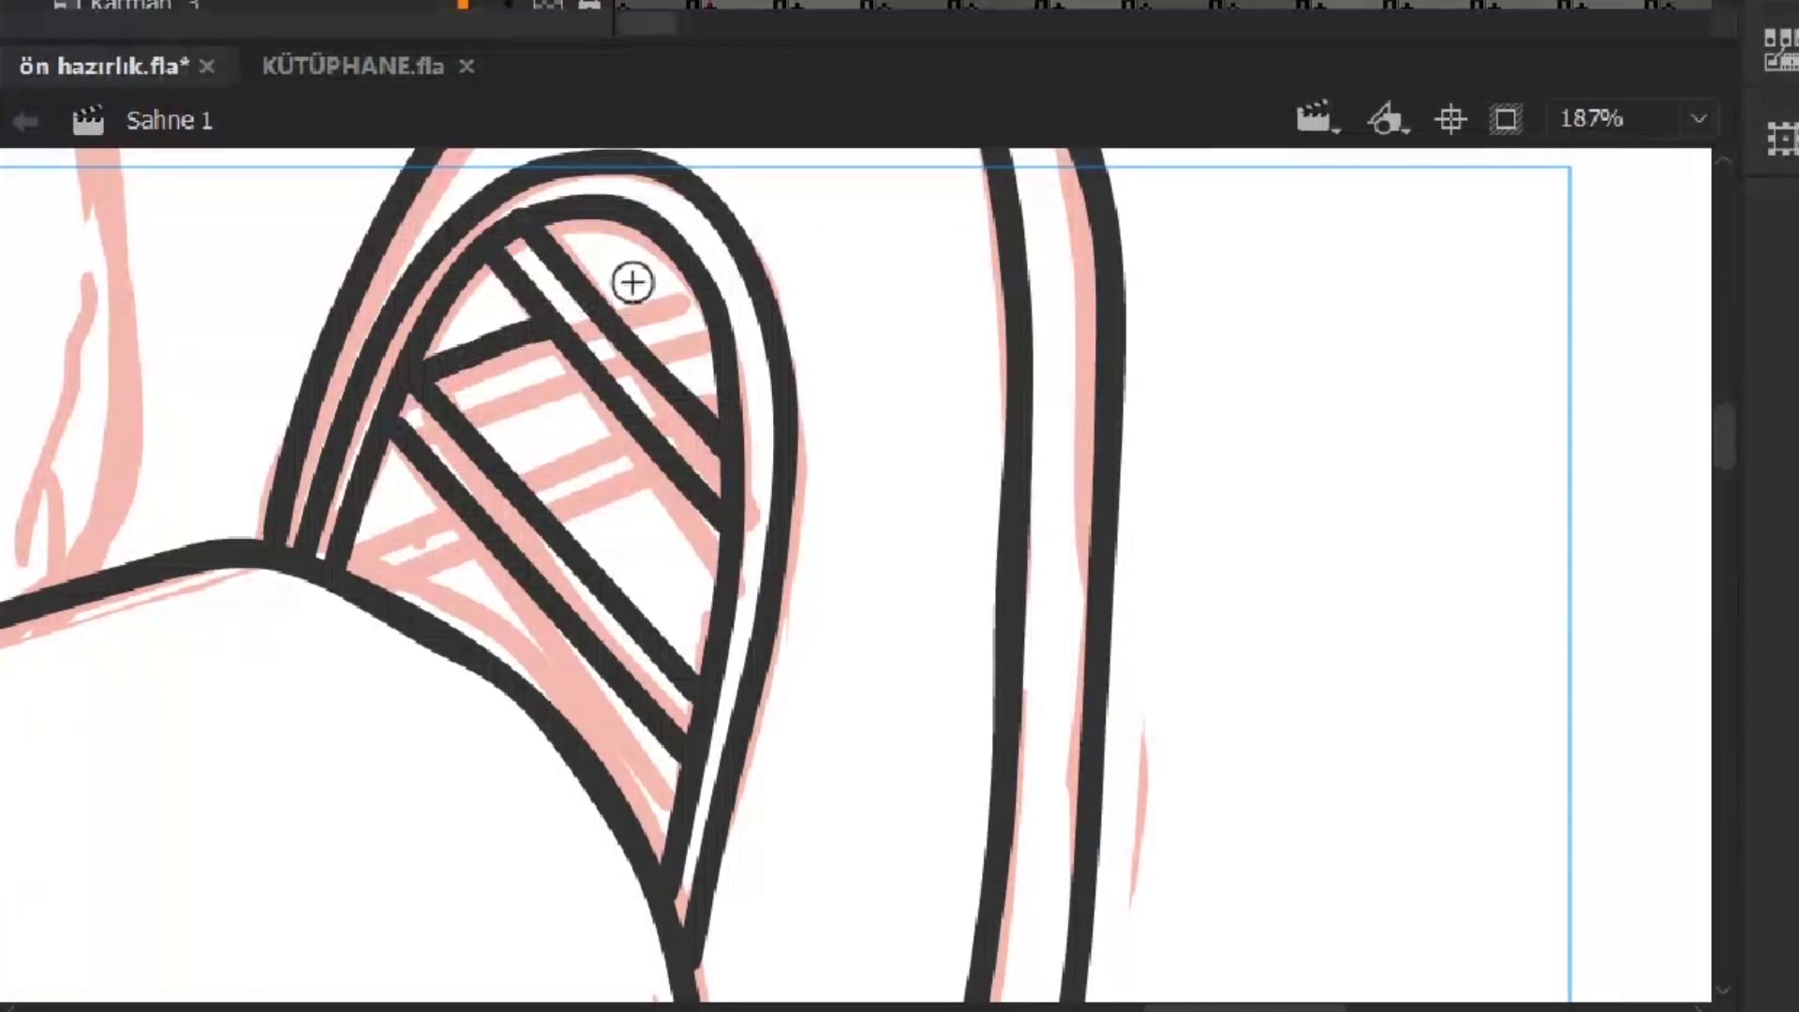
left_click_drag(737, 404, 976, 363)
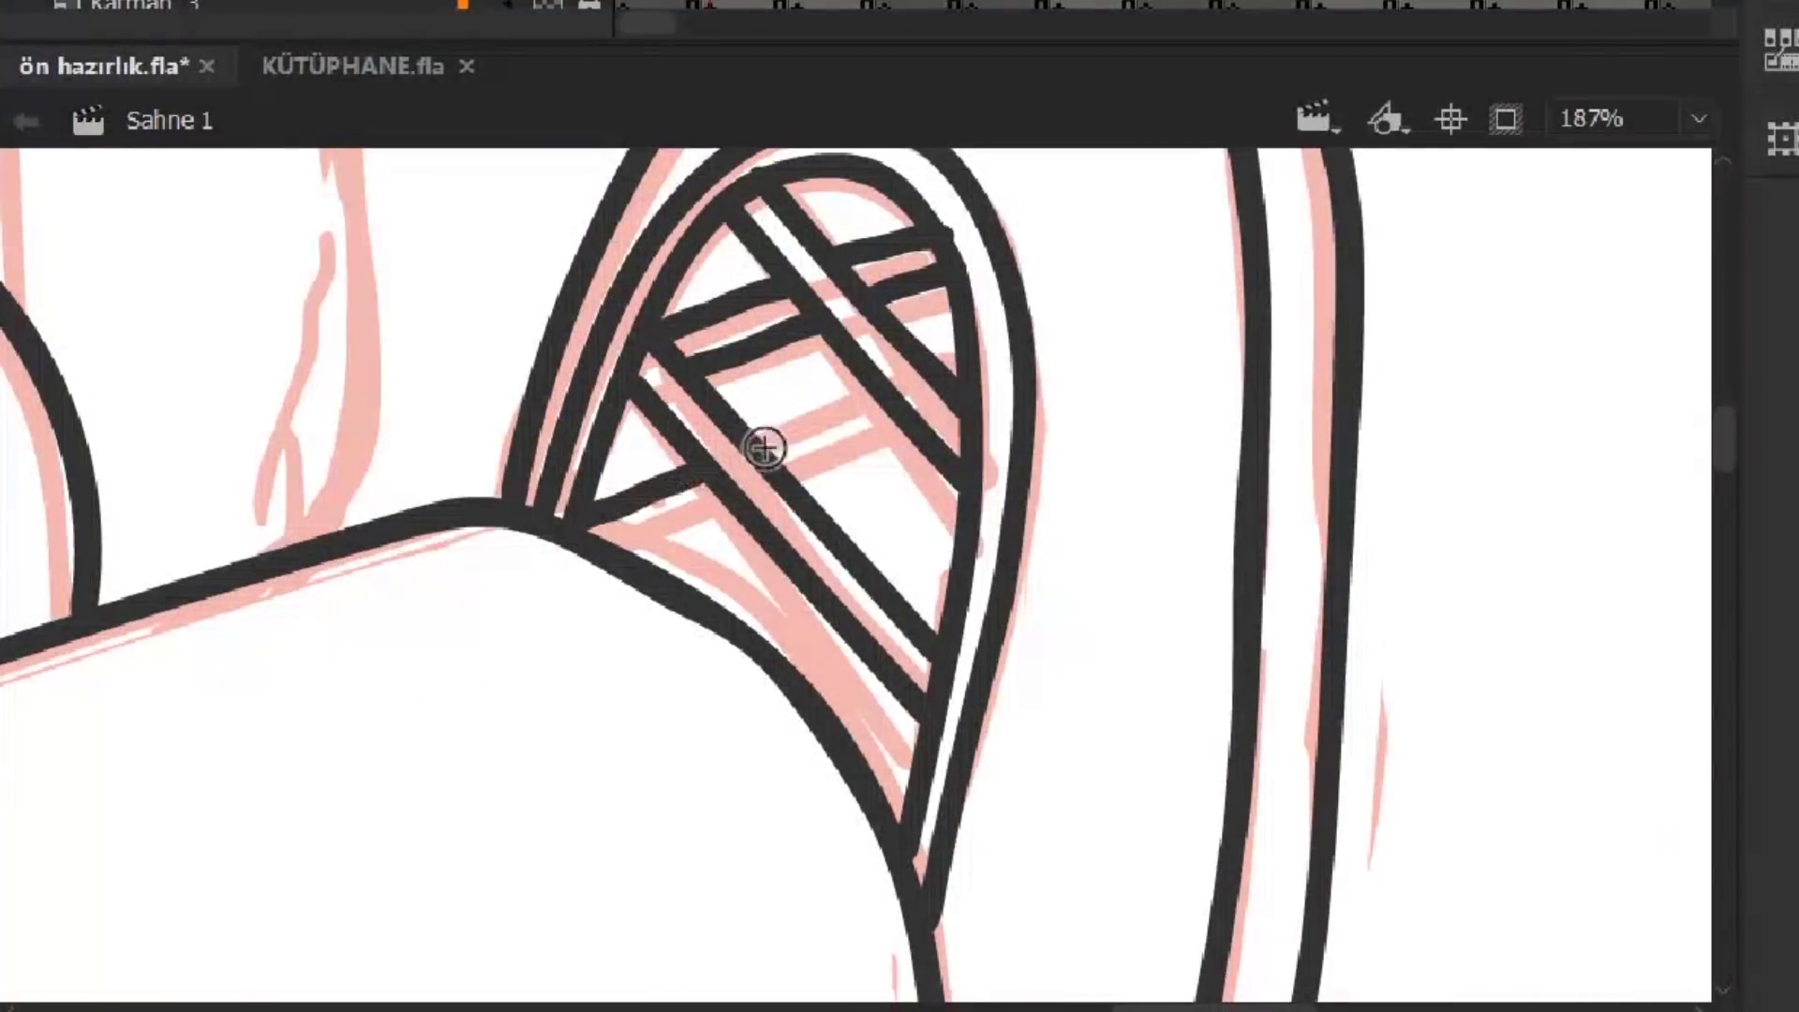
left_click_drag(919, 474, 936, 400)
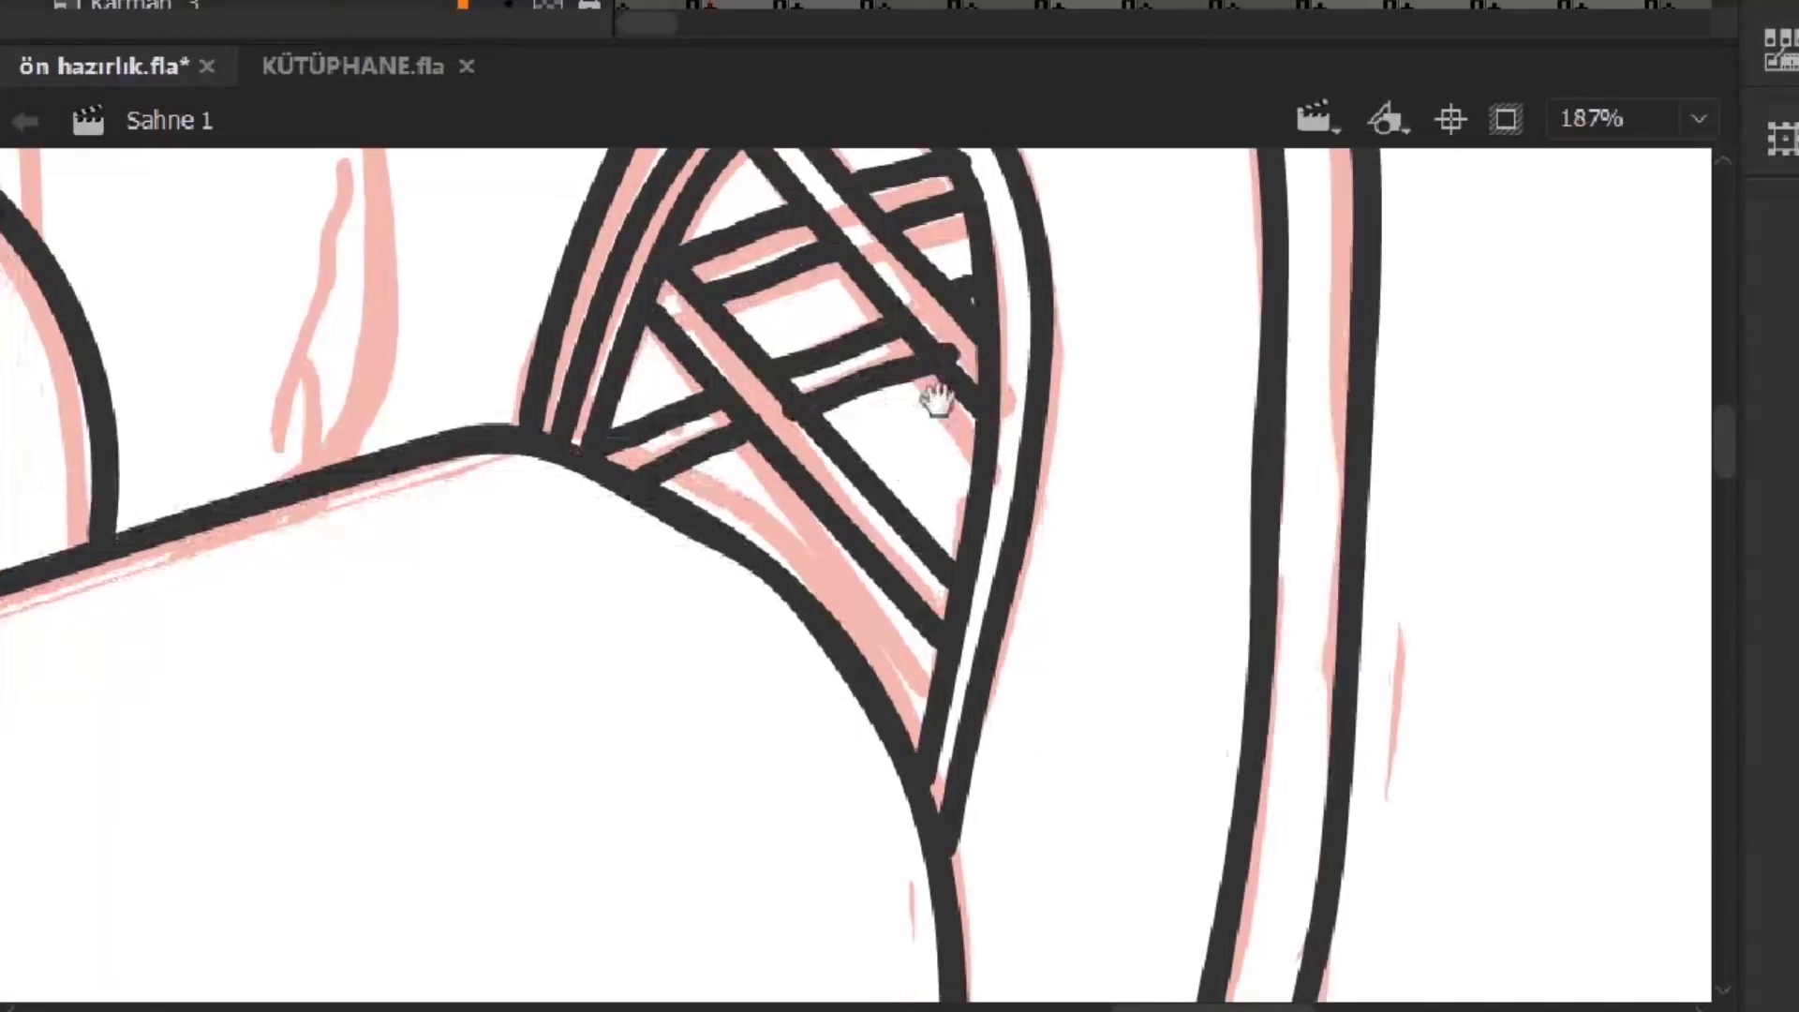
Ink the long side stripe on the near trouser leg and the row of stitch dashes below it
left_click(980, 530, "alt")
left_click(981, 530, "alt")
left_click(984, 581)
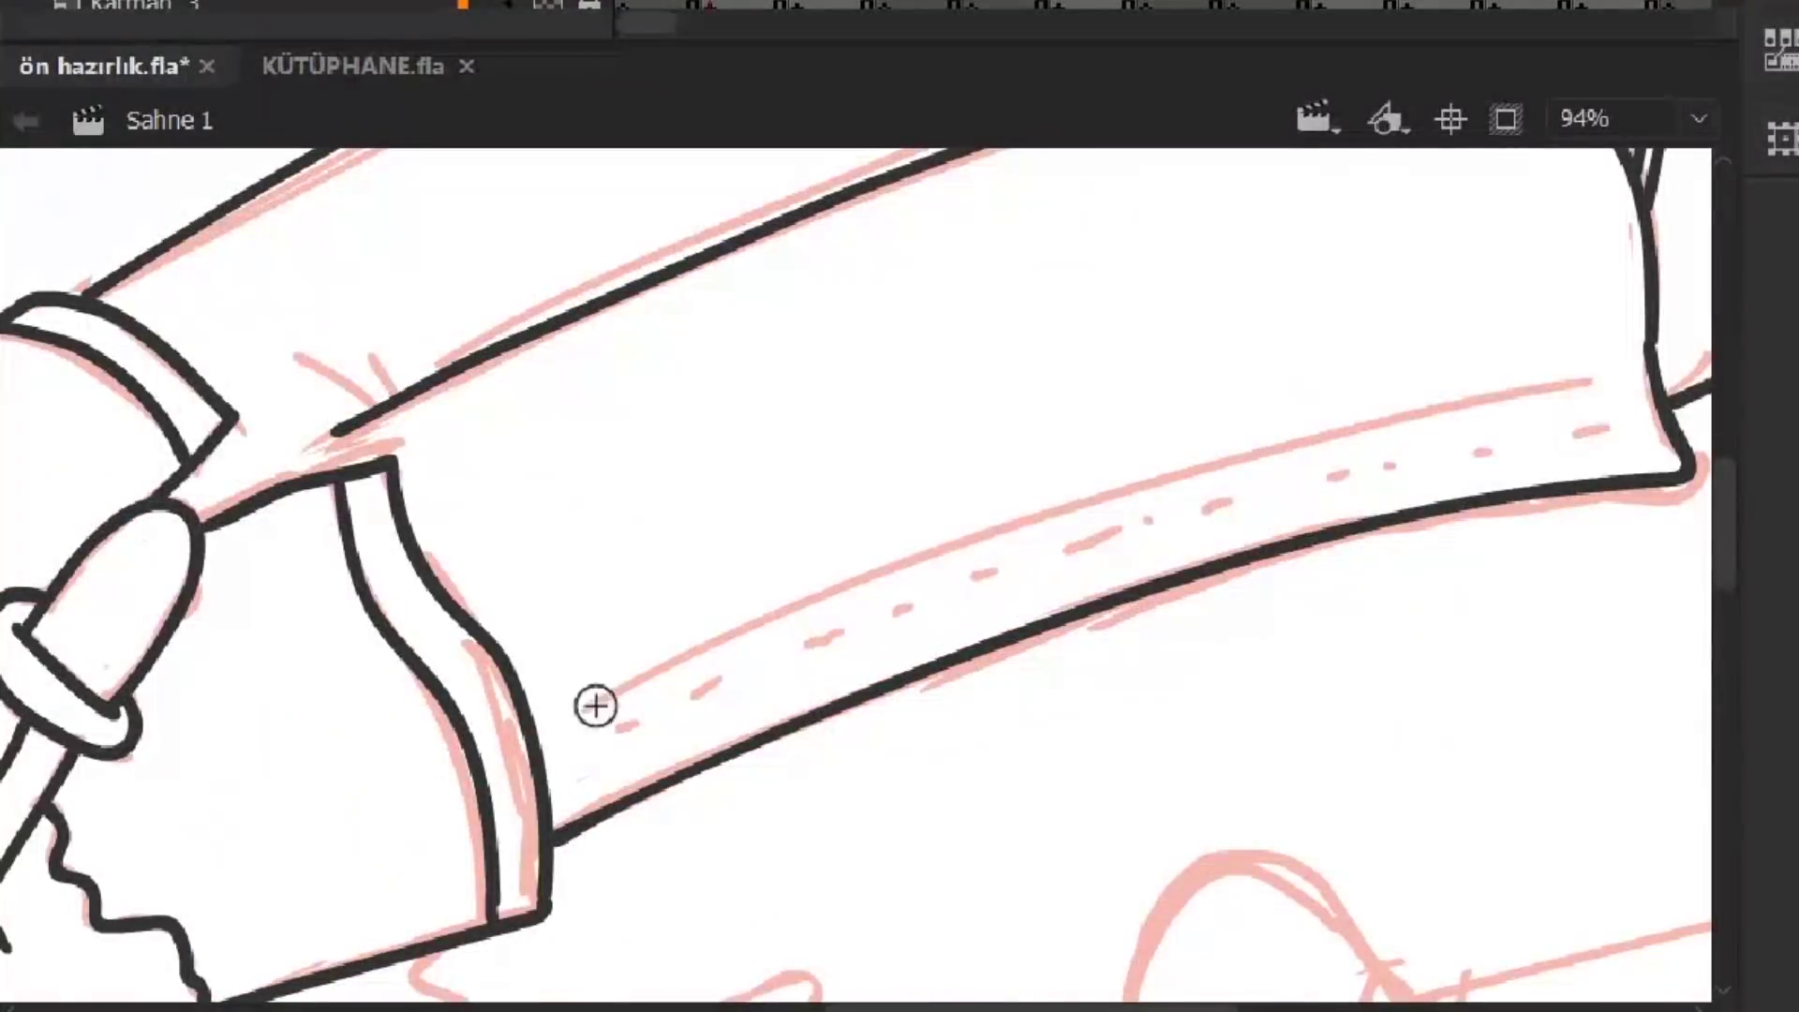
left_click_drag(583, 710, 1488, 386)
left_click_drag(1172, 513, 1241, 530)
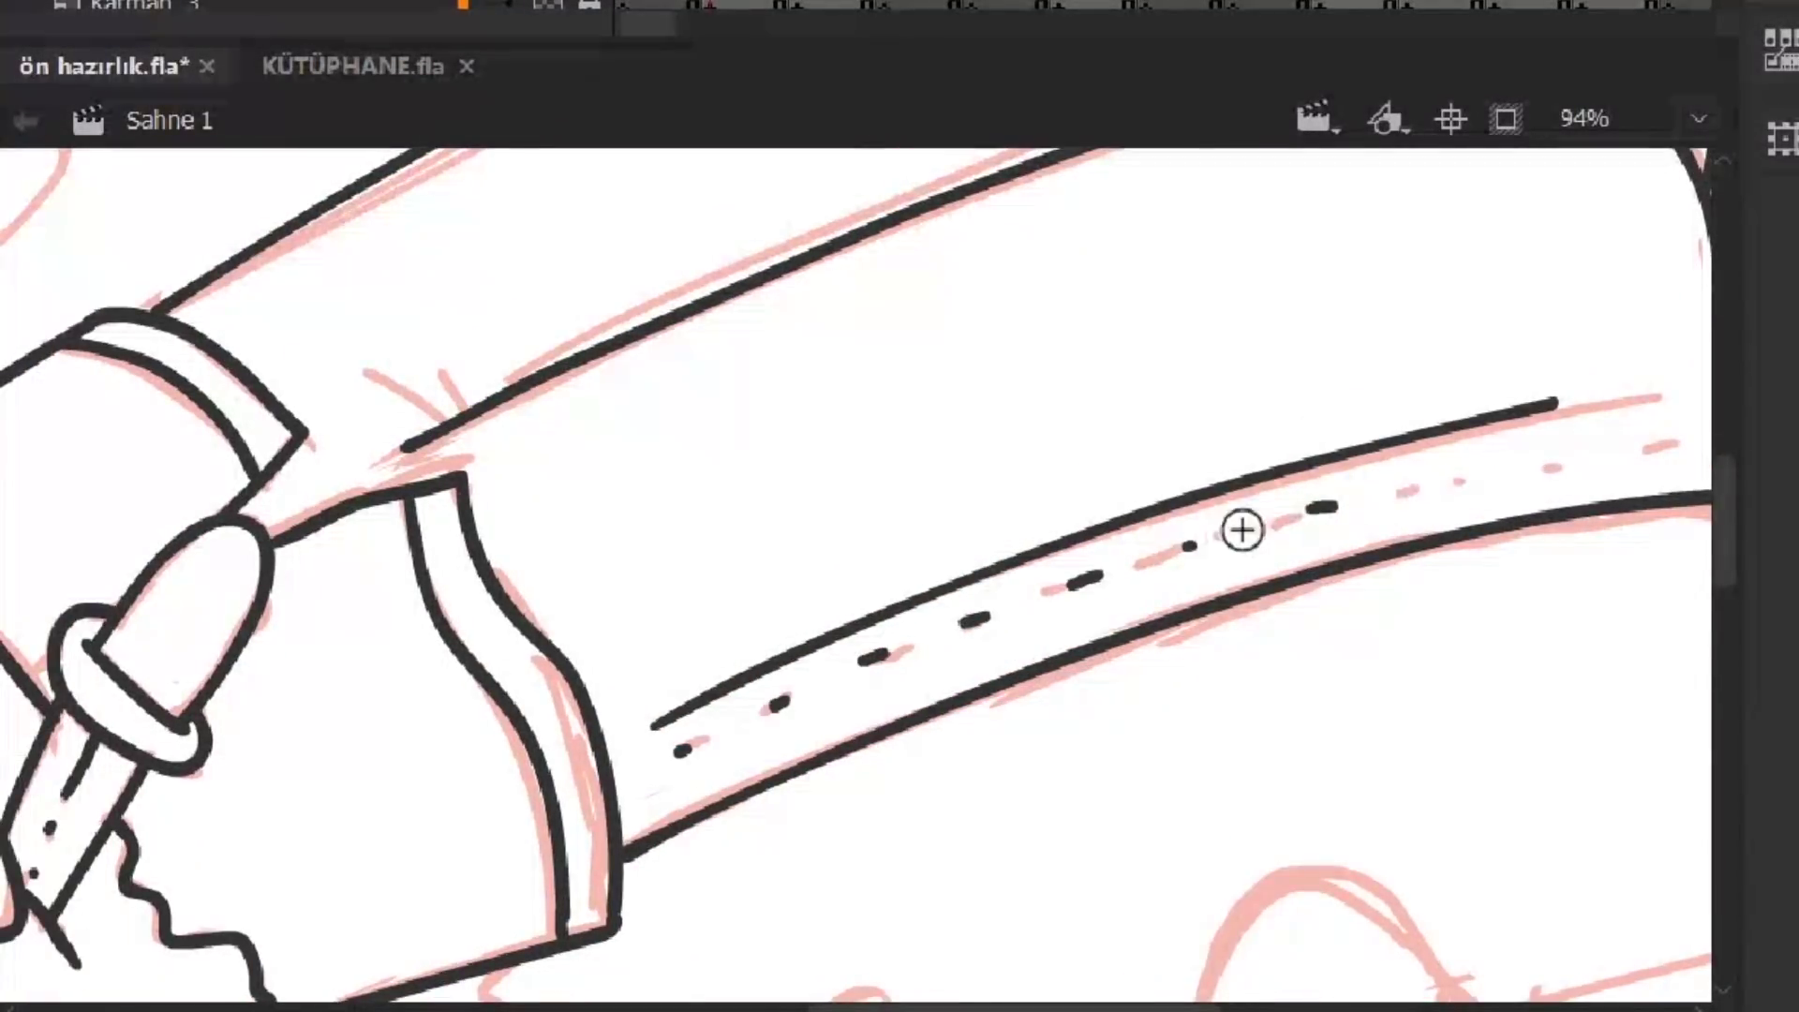
Ink the small crease marks where the two trouser legs meet
key("z")
left_click(544, 349)
left_click_drag(620, 740, 661, 635)
Ink the outer outline of the left shoe above the far trouser leg
key("ctrl+minus")
key("ctrl+minus")
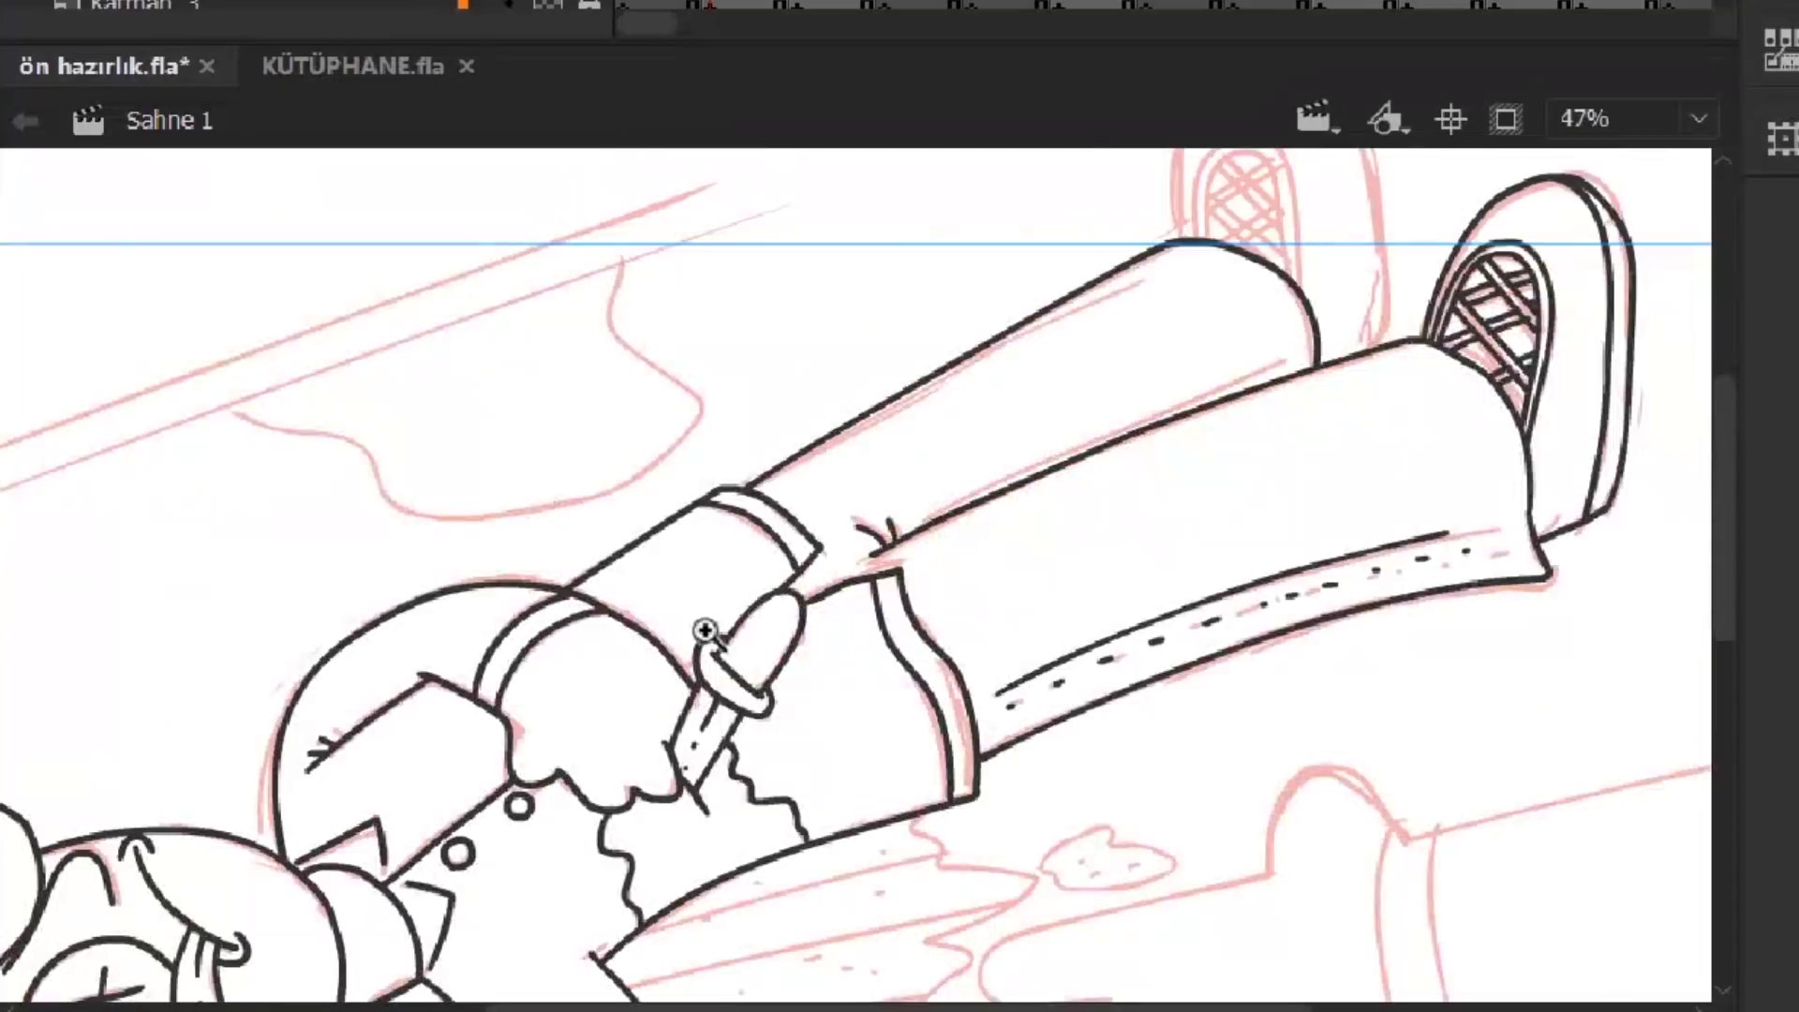
key("z")
key("ctrl+minus")
double_click(1218, 234)
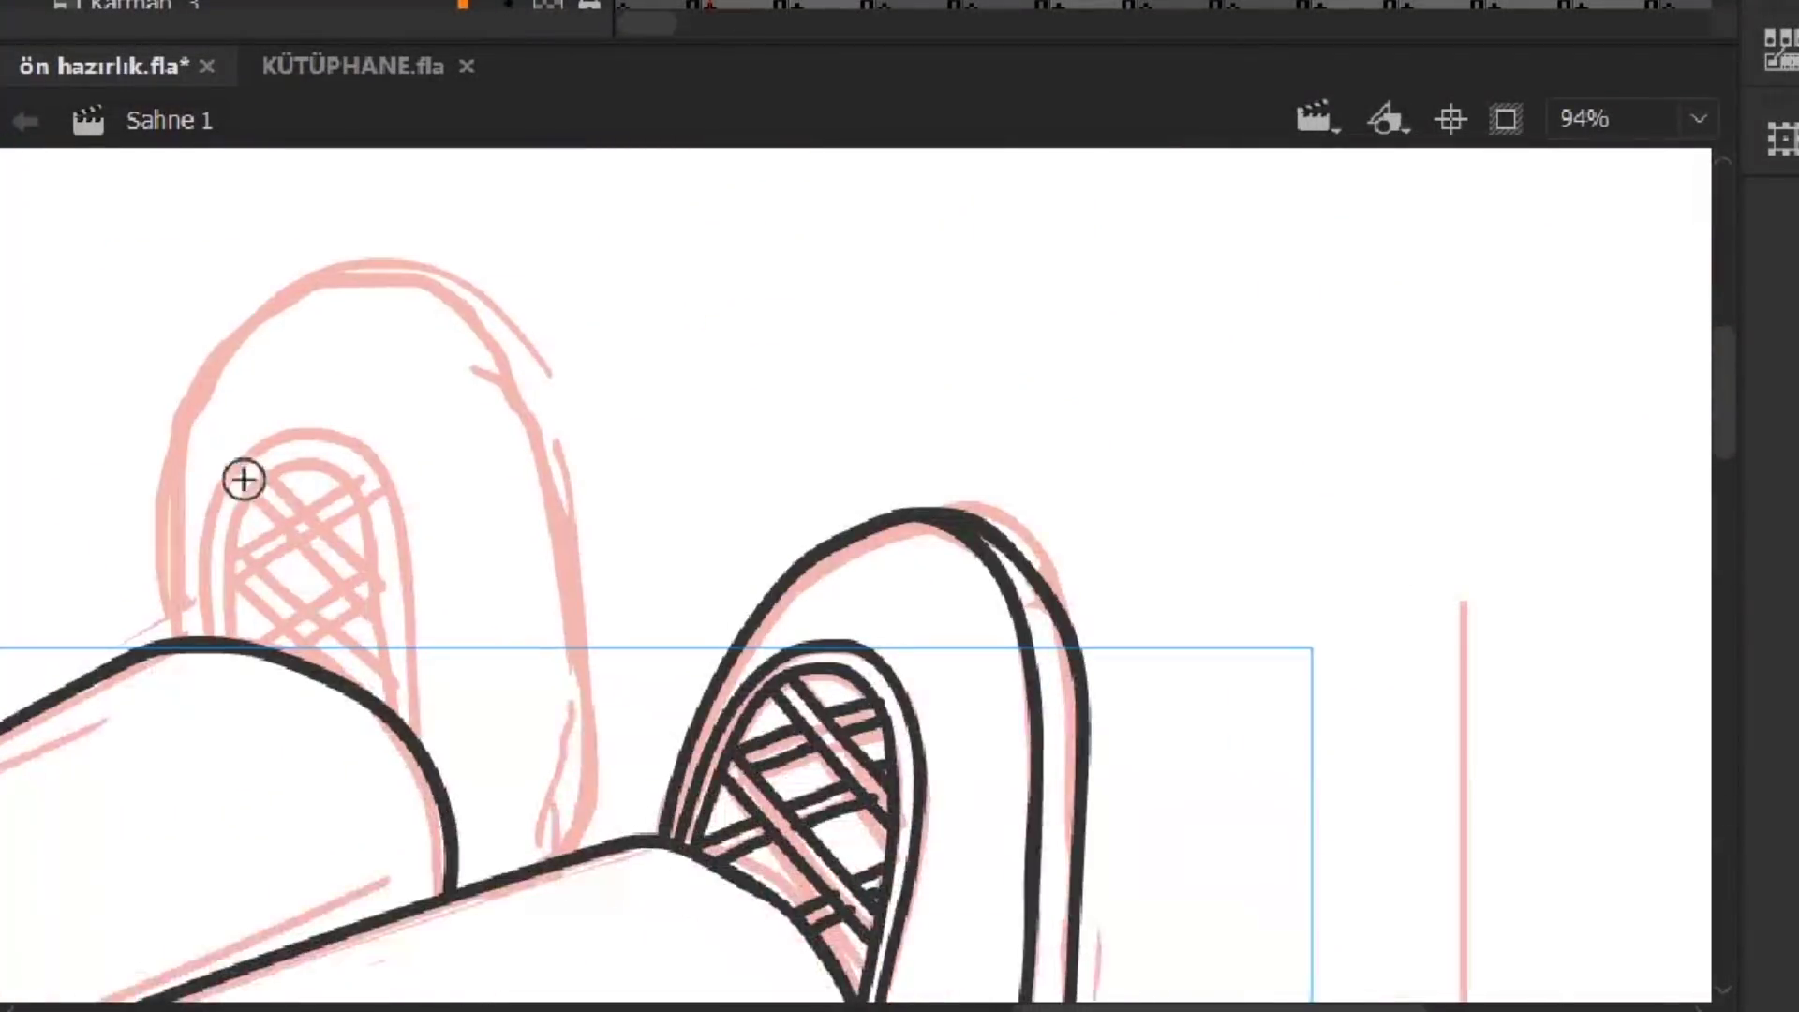
key("ctrl+minus")
key("ctrl+equal")
left_click_drag(520, 614, 735, 464)
key("ctrl+z")
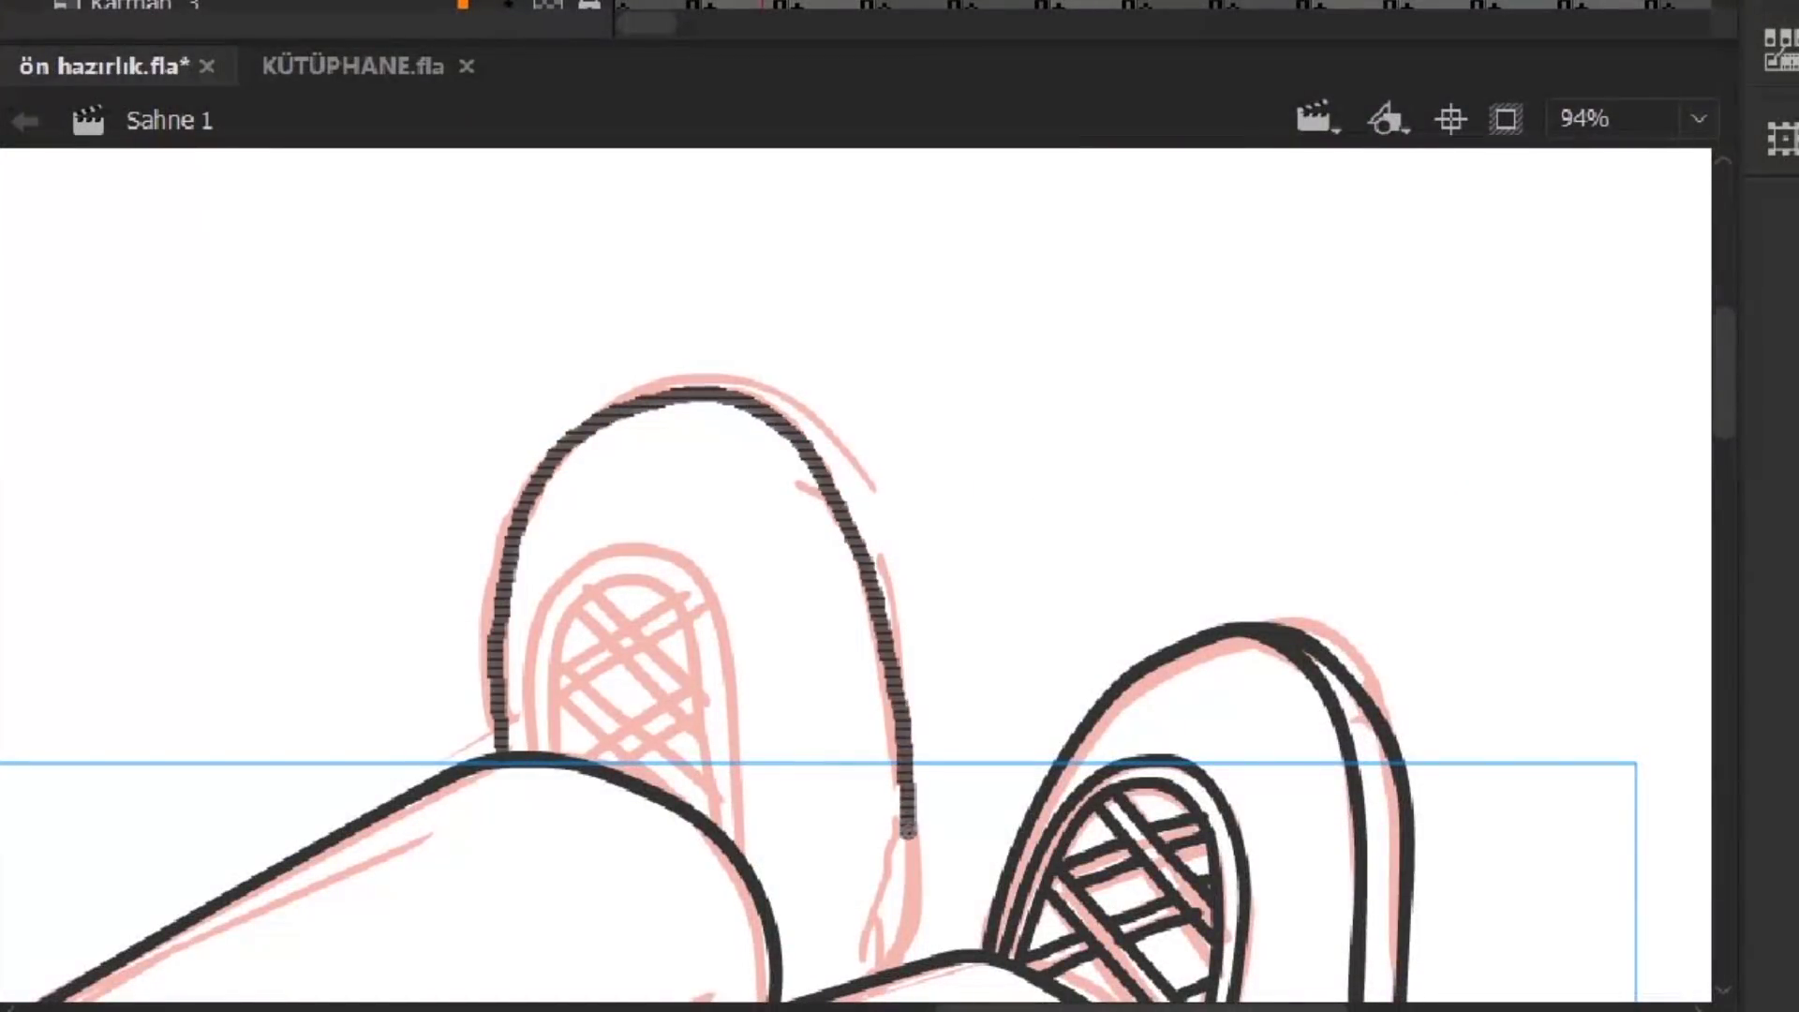
left_click_drag(907, 813, 908, 967)
Ink the double arch that frames the lace area of the left shoe
key("z")
left_click(799, 681)
key("b")
mouse_move(340, 691)
left_mouse_down()
mouse_move(642, 290)
mouse_move(574, 542)
mouse_move(426, 315)
mouse_move(762, 743)
mouse_move(777, 899)
mouse_move(647, 398)
mouse_move(726, 839)
left_mouse_up()
key("ctrl+z")
left_click_drag(389, 602, 655, 394)
scroll(638, 584, "left", 3)
key("ctrl+z")
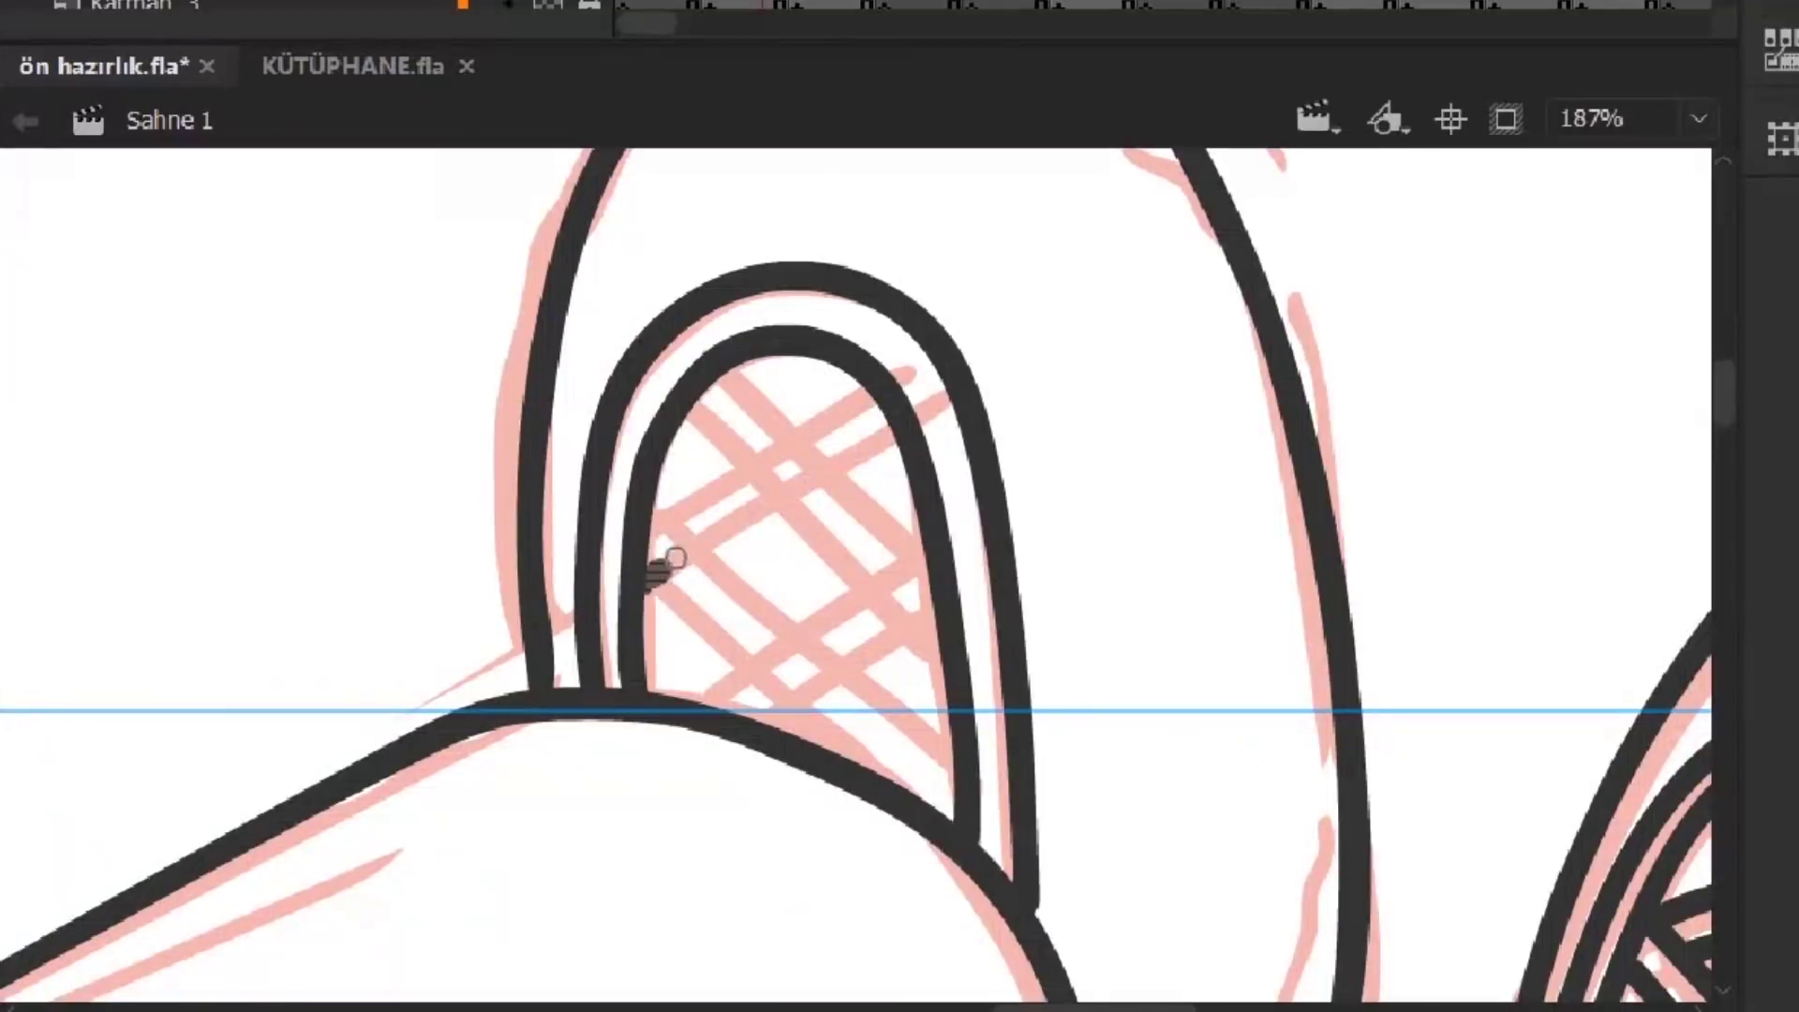
Ink the crisscrossed laces inside the inner arch of the left shoe
left_click_drag(821, 415, 886, 401)
scroll(711, 615, "down", 2)
left_click_drag(928, 482, 702, 634)
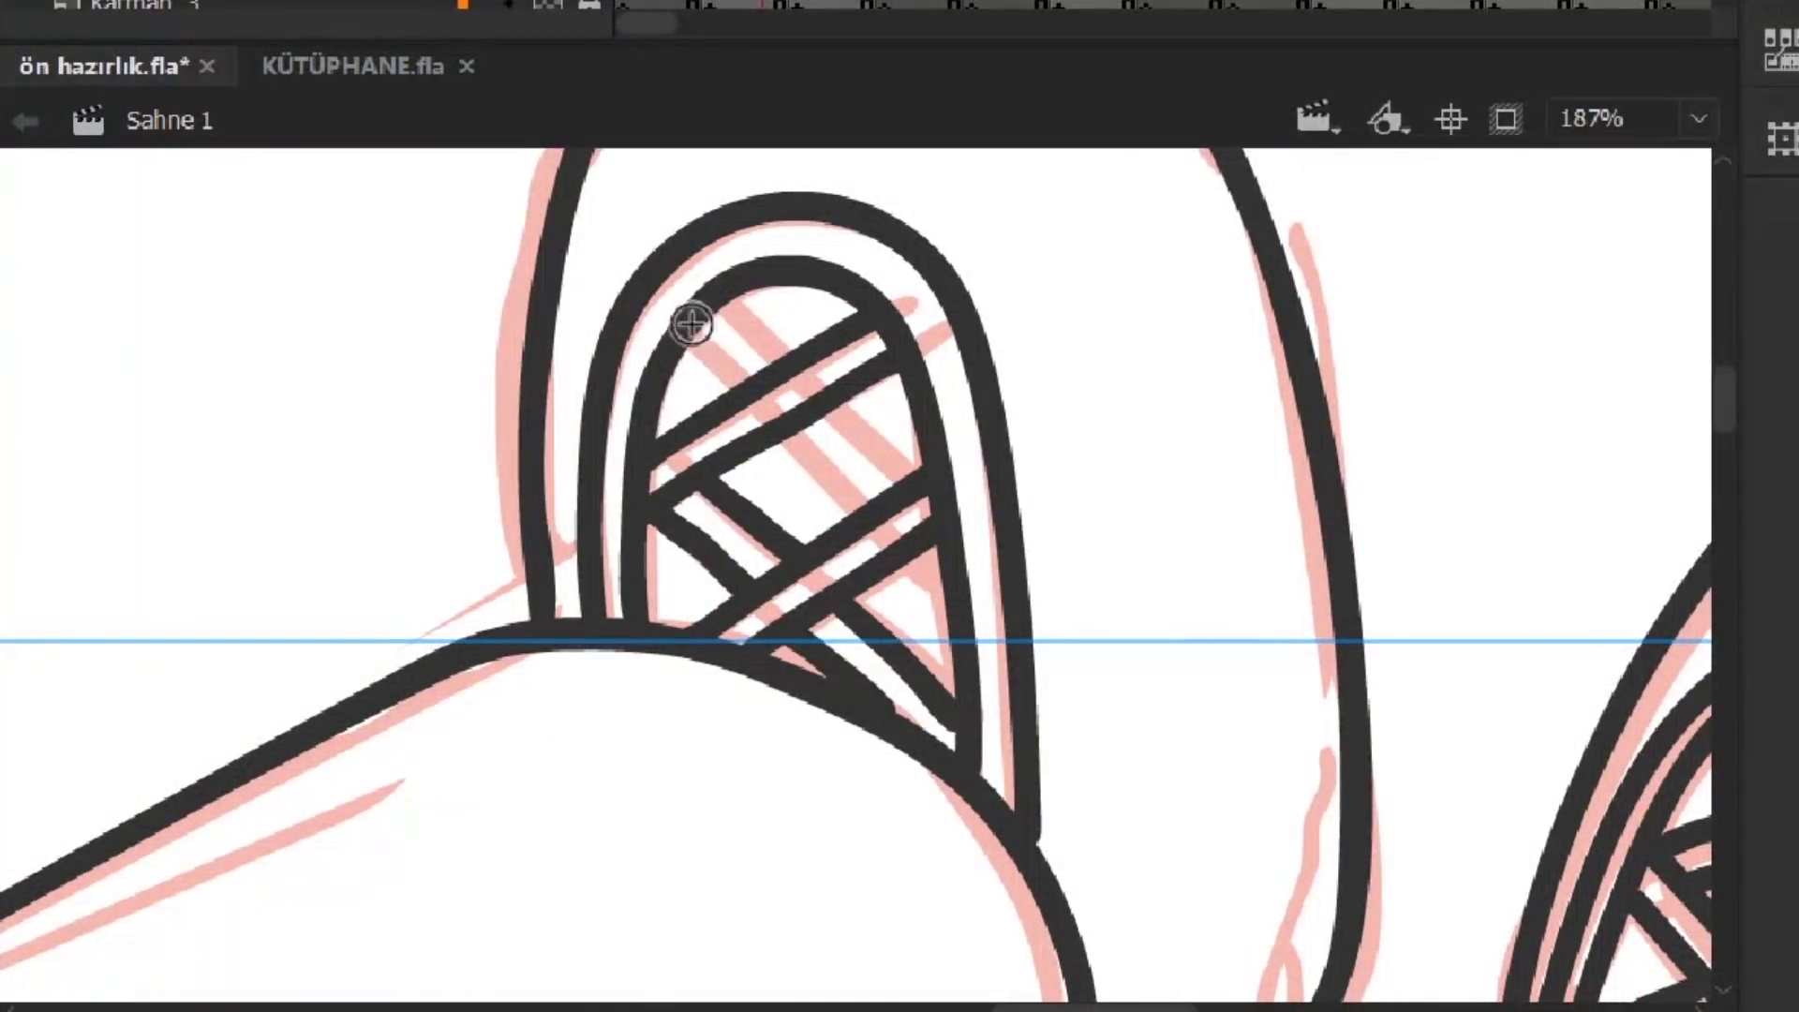
key("ctrl+2")
key("ctrl+equal")
scroll(1264, 534, "up", 3)
key("ctrl+2")
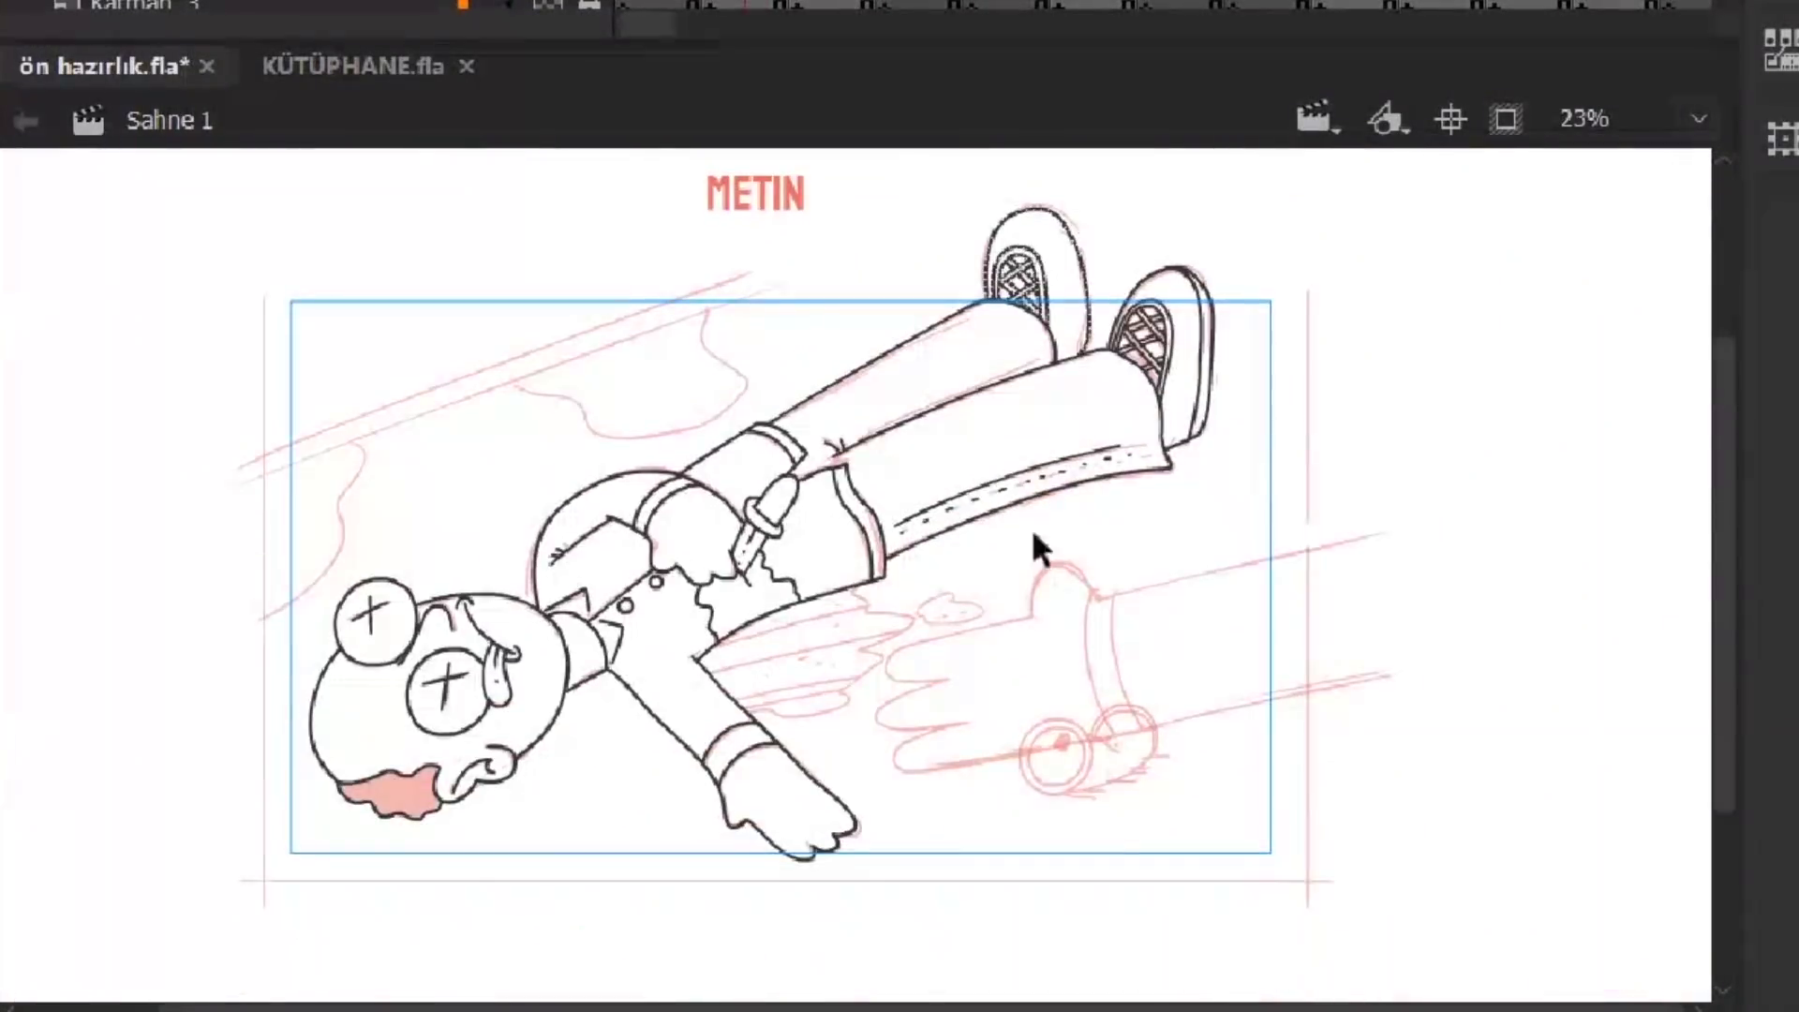
Ink the thumb and the upper forearm edge of the large reaching hand inside its own group
double_click(1036, 550)
left_click(923, 525)
scroll(924, 526, "down", 3)
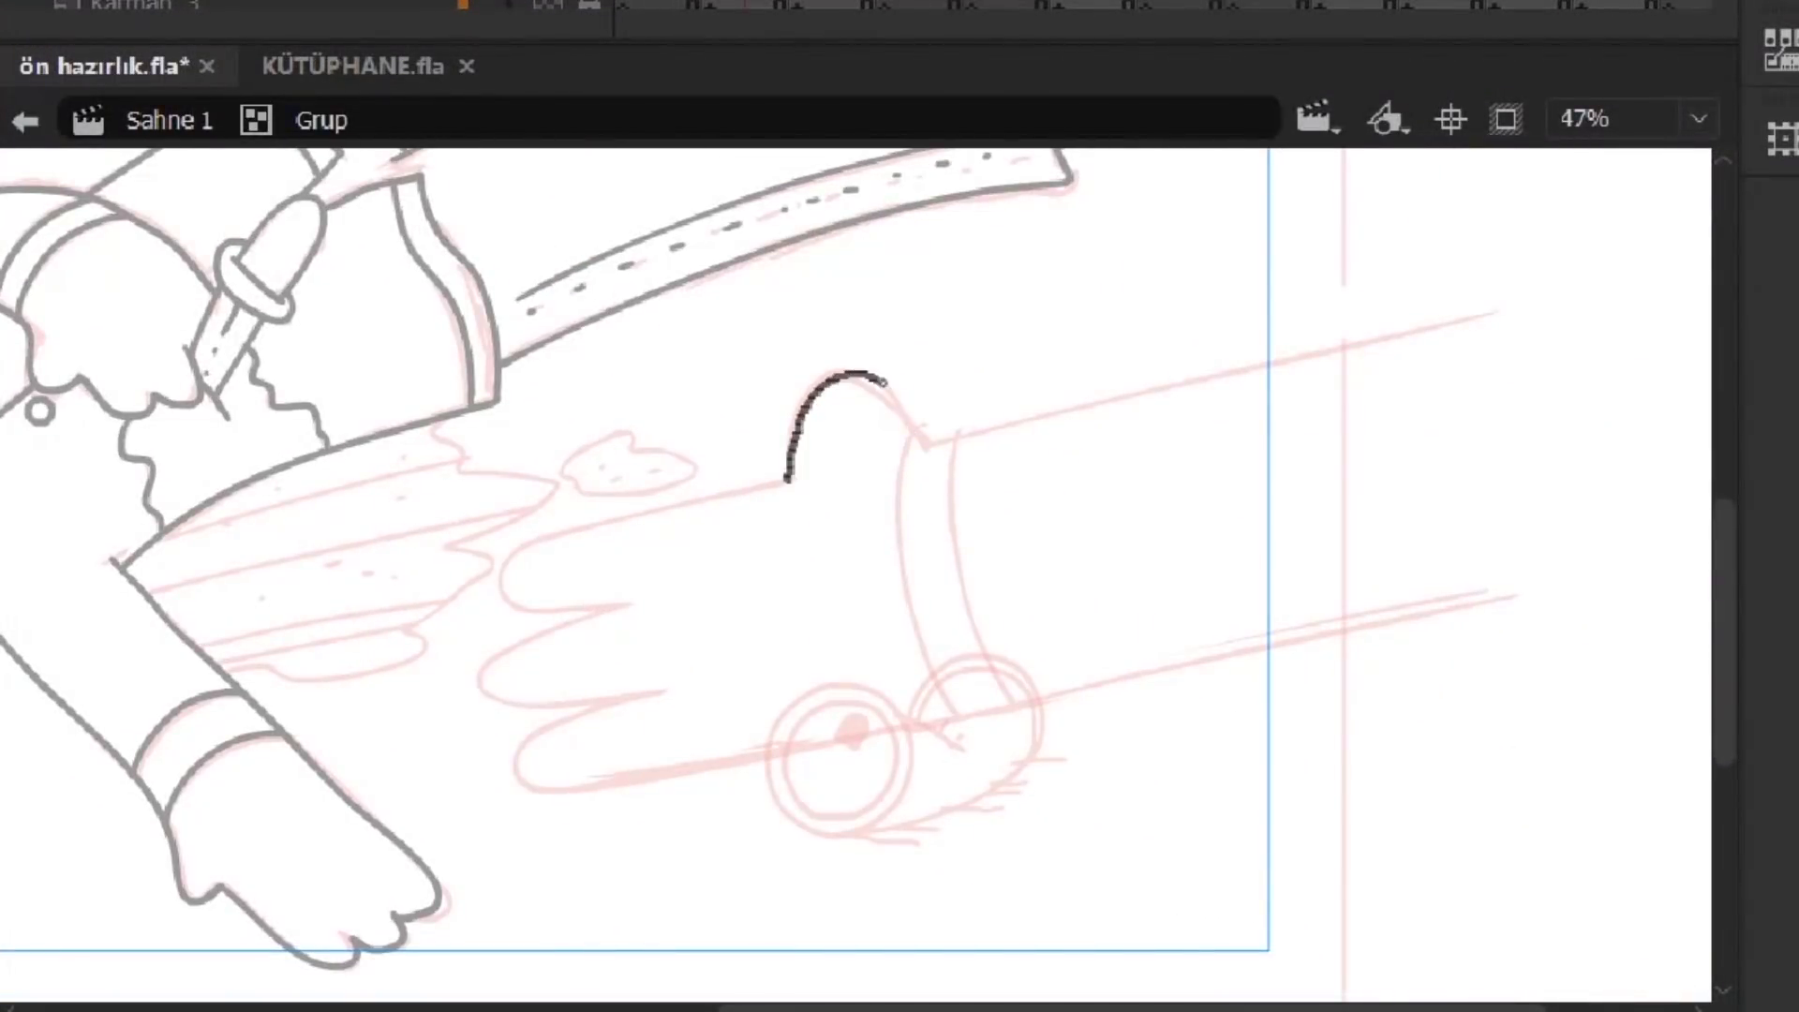
left_click_drag(934, 450, 1335, 349)
key("ctrl+equal")
scroll(1248, 410, "down", 5)
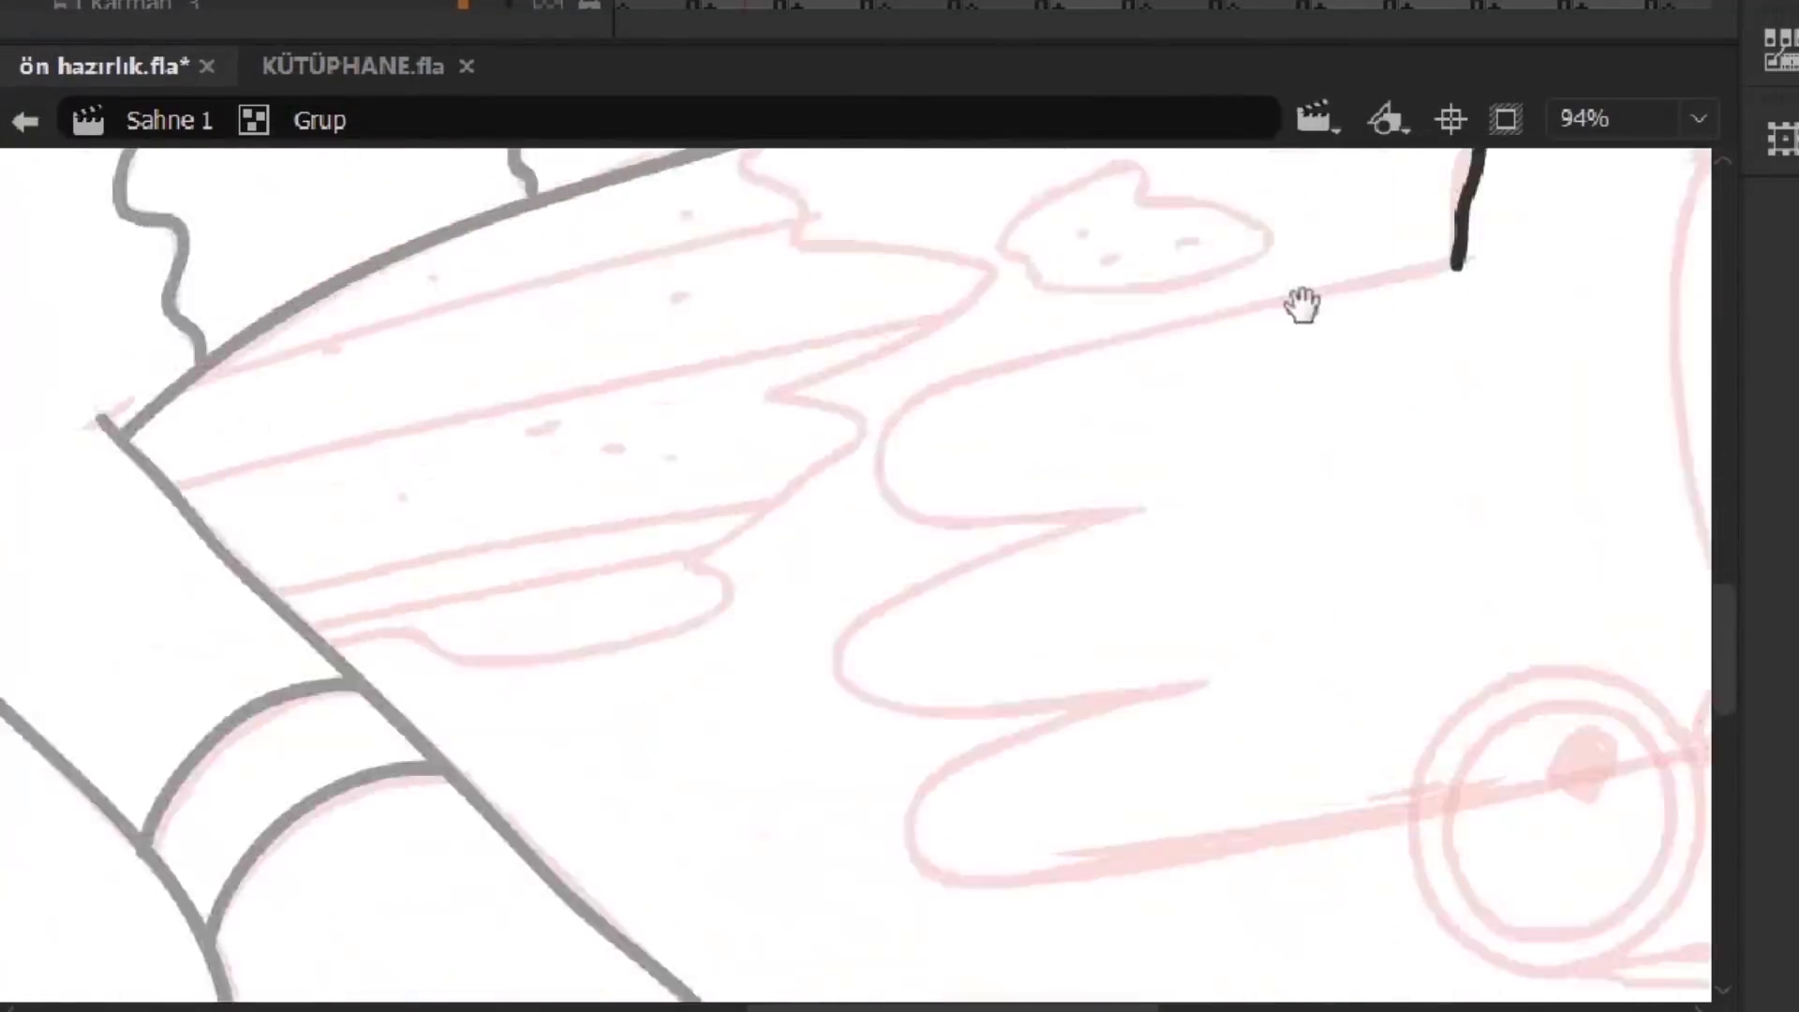
Ink the fingers of the reaching hand and the long lower edge running along its forearm
left_click_drag(1529, 208, 1131, 288)
mouse_move(953, 546)
left_mouse_down()
mouse_move(1227, 629)
mouse_move(1108, 443)
left_mouse_up()
mouse_move(1293, 531)
left_mouse_down()
mouse_move(1686, 430)
mouse_move(947, 590)
mouse_move(1680, 393)
left_mouse_up()
mouse_move(1680, 393)
left_mouse_down()
mouse_move(739, 514)
mouse_move(1658, 288)
left_mouse_up()
mouse_move(1255, 349)
left_mouse_down()
mouse_move(904, 530)
mouse_move(796, 751)
left_mouse_up()
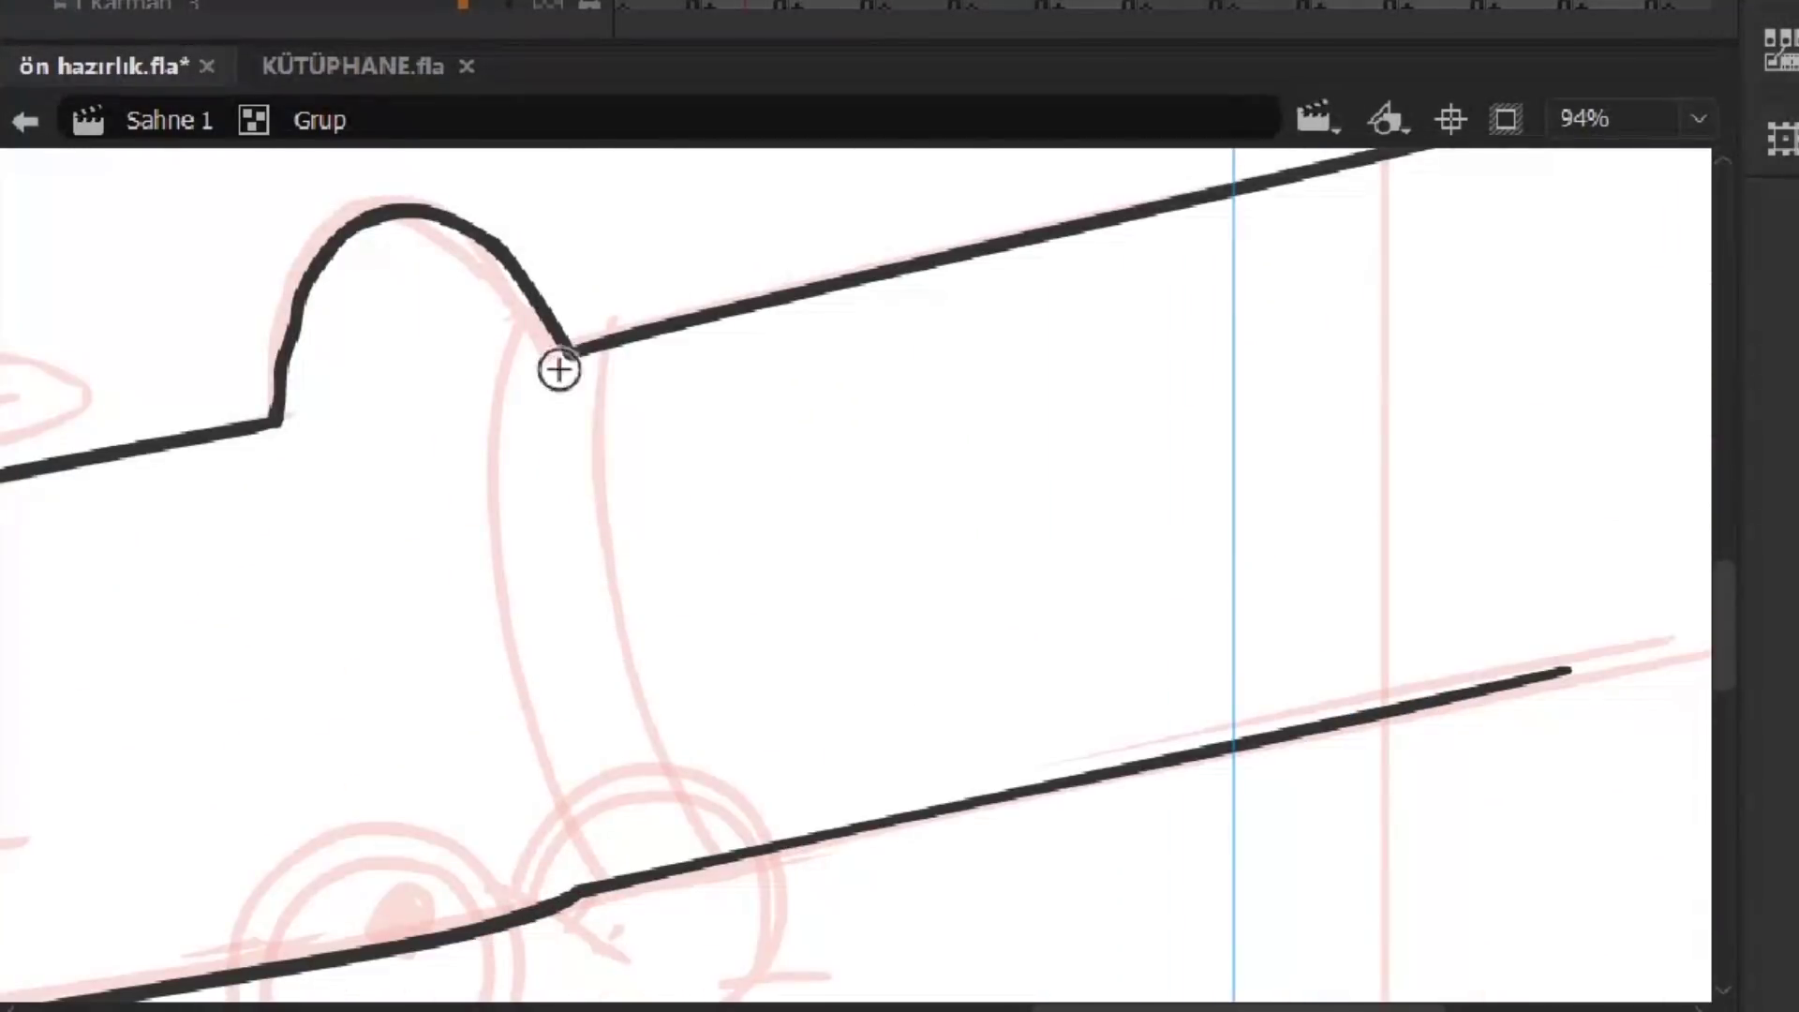
Ink the two curved cuff lines across the wrist of the reaching hand
left_click_drag(573, 667, 656, 838)
key("ctrl+z")
mouse_move(574, 364)
left_mouse_down()
mouse_move(655, 863)
mouse_move(608, 783)
left_mouse_up()
key("ctrl+z")
key("ctrl+z")
left_click_drag(565, 361, 572, 618)
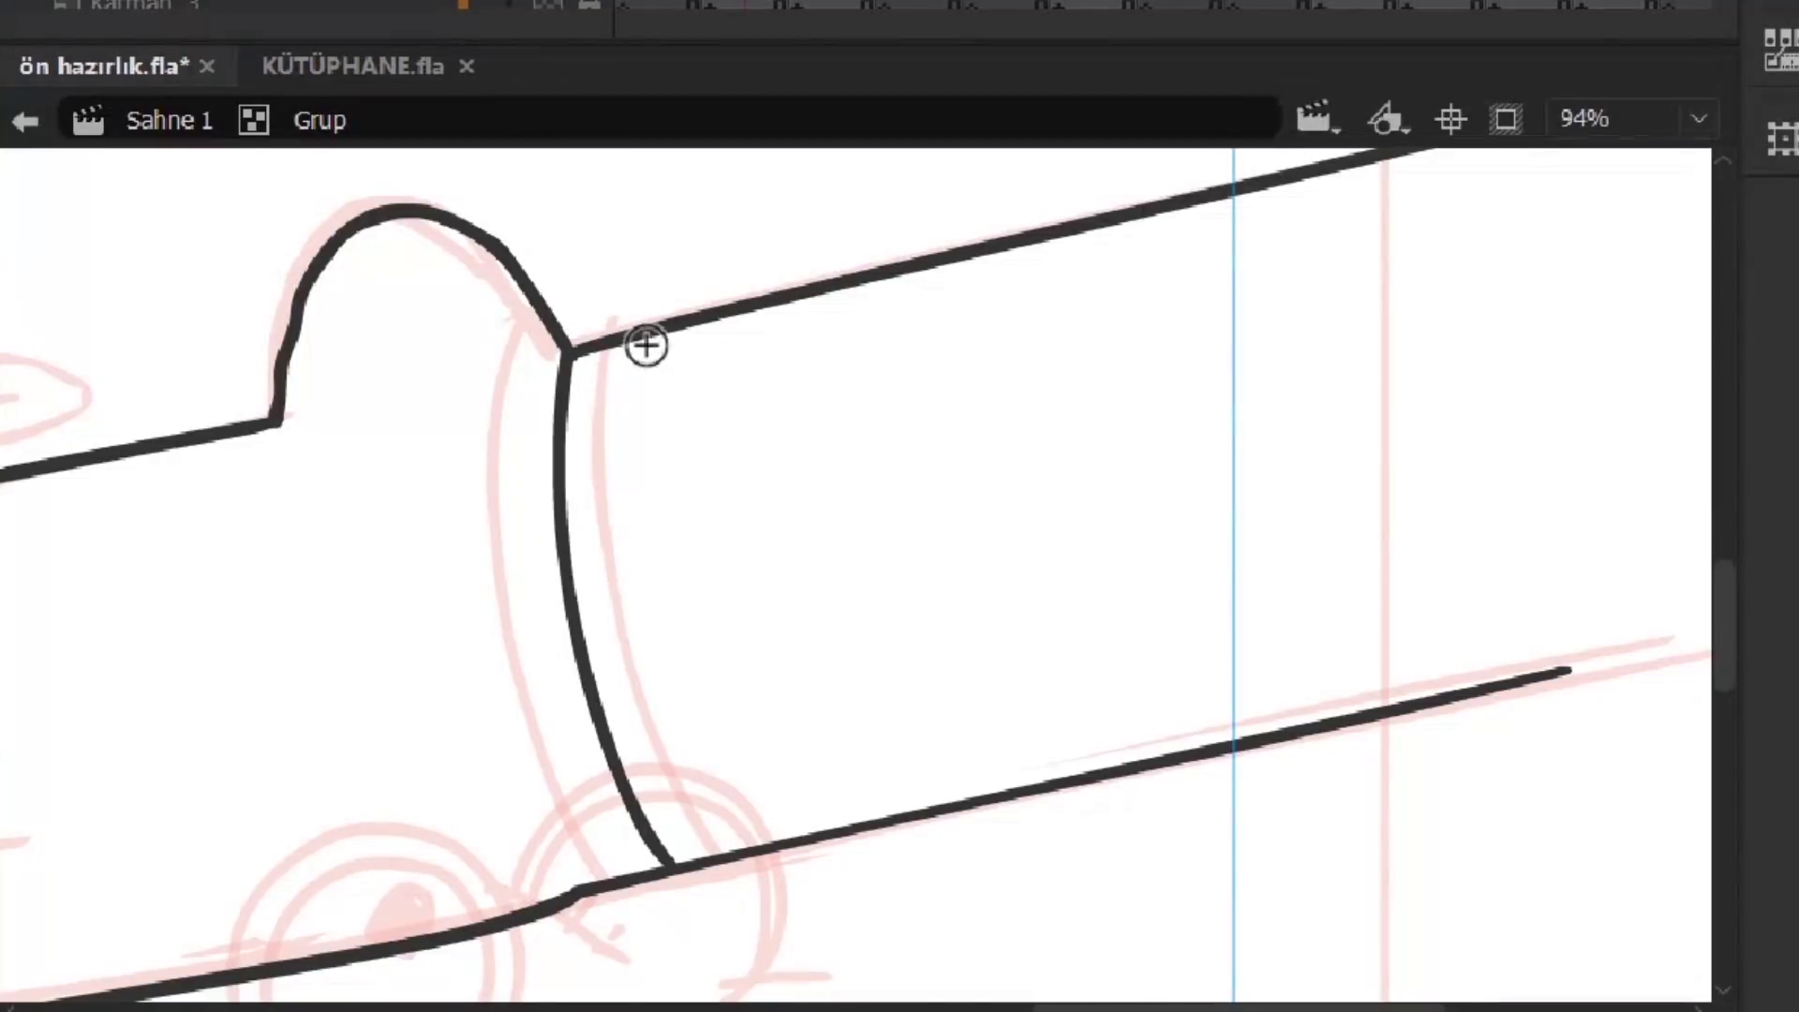
key("ctrl+z")
left_click_drag(645, 342, 681, 620)
key("ctrl+minus")
key("ctrl+minus")
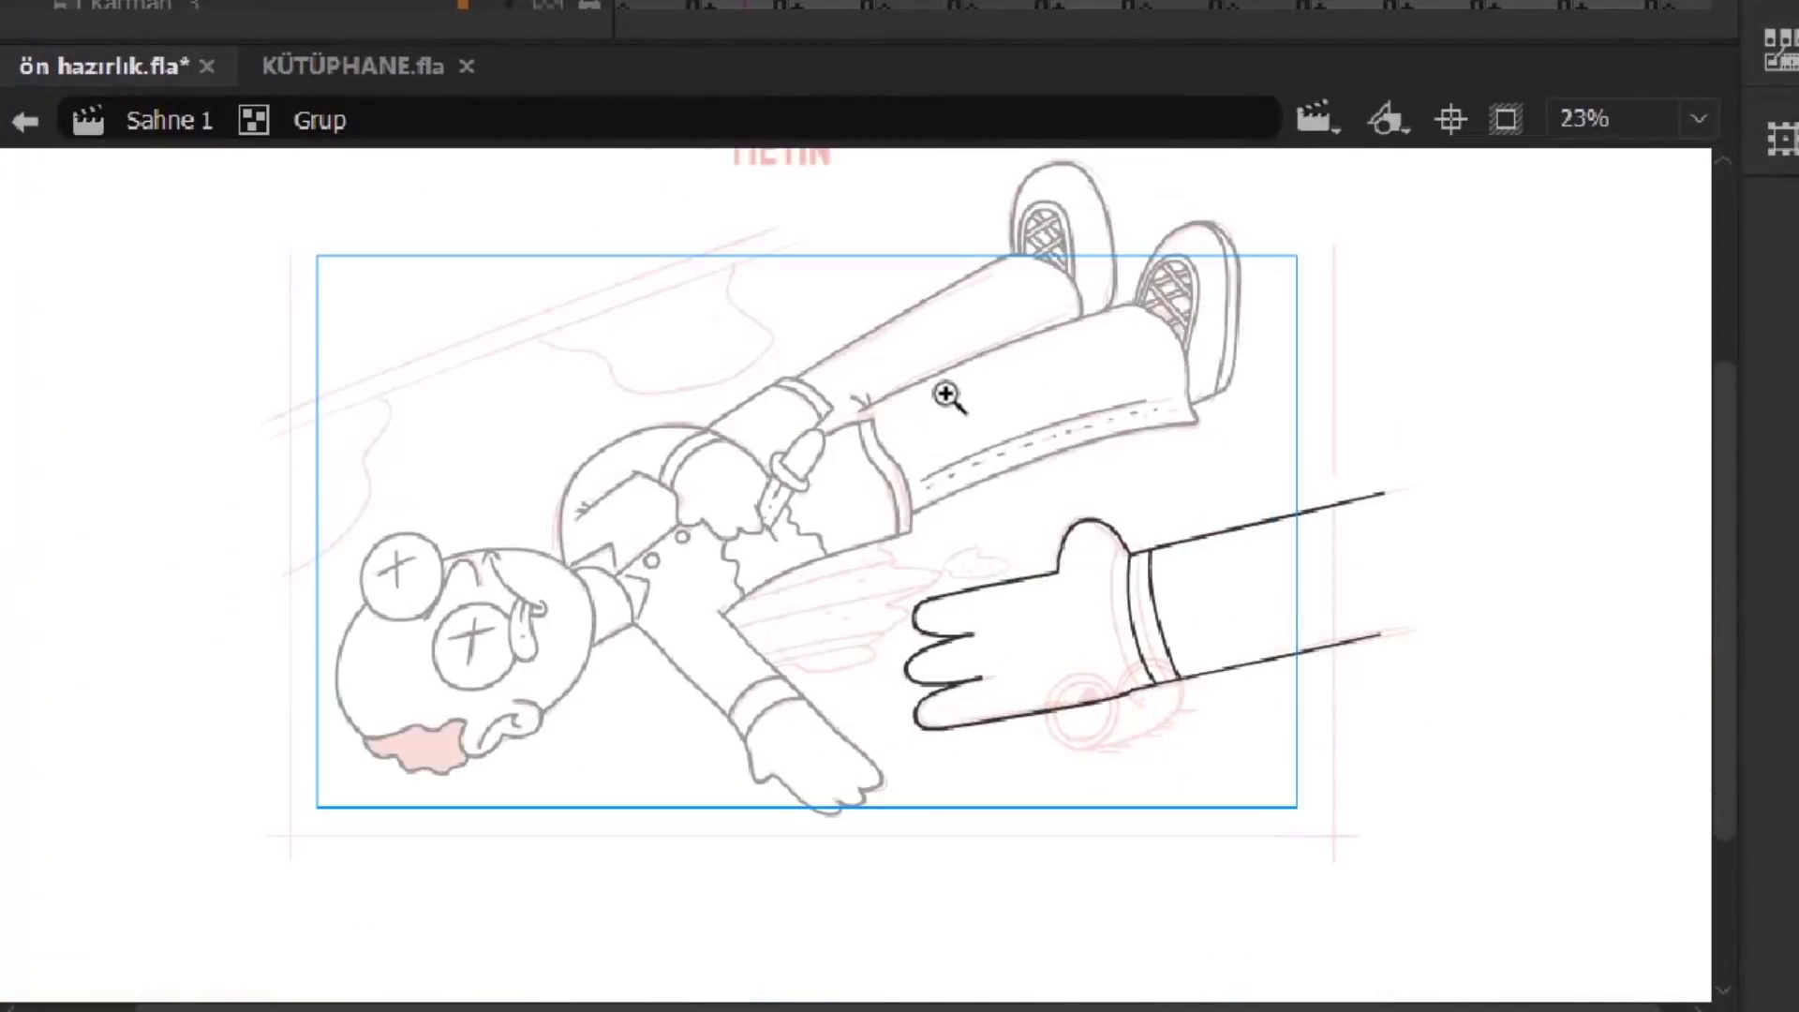
Close the reaching arm's sleeve with a vertical line and fill the hand light orange, the sleeve slate grey and the cuff red
double_click(1375, 585)
left_click_drag(1312, 550, 1373, 599)
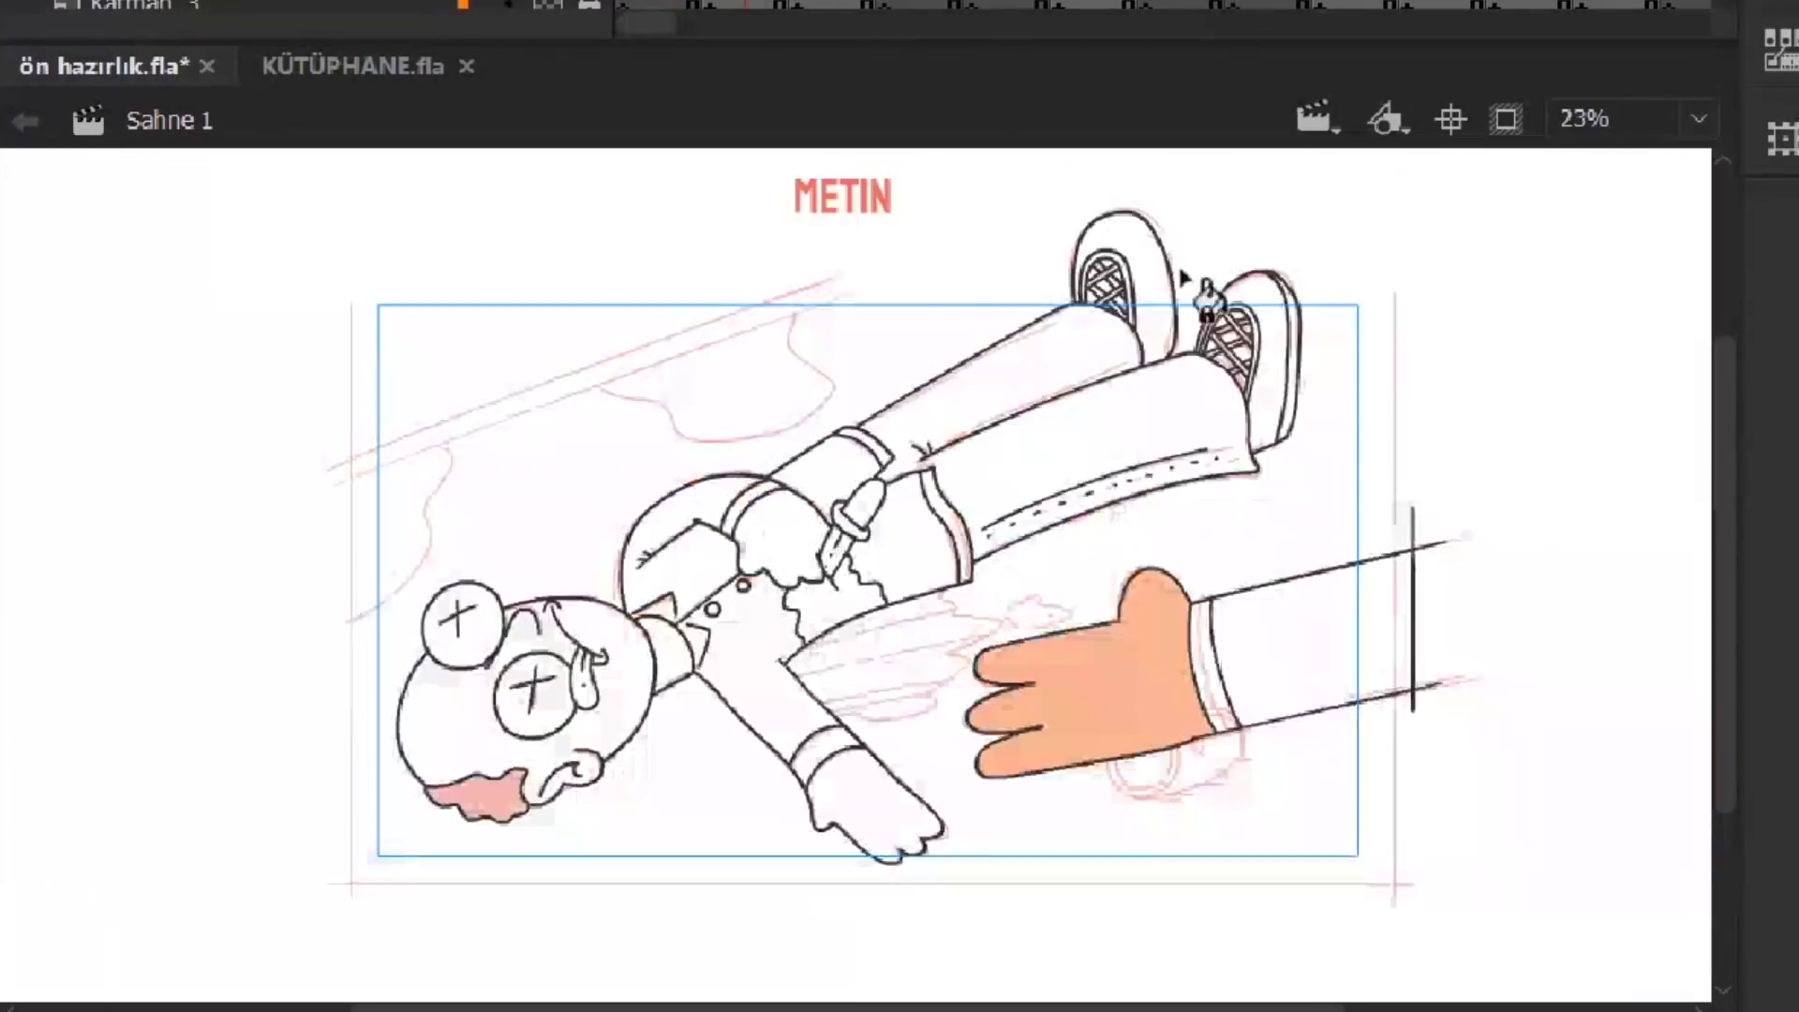
double_click(1246, 643)
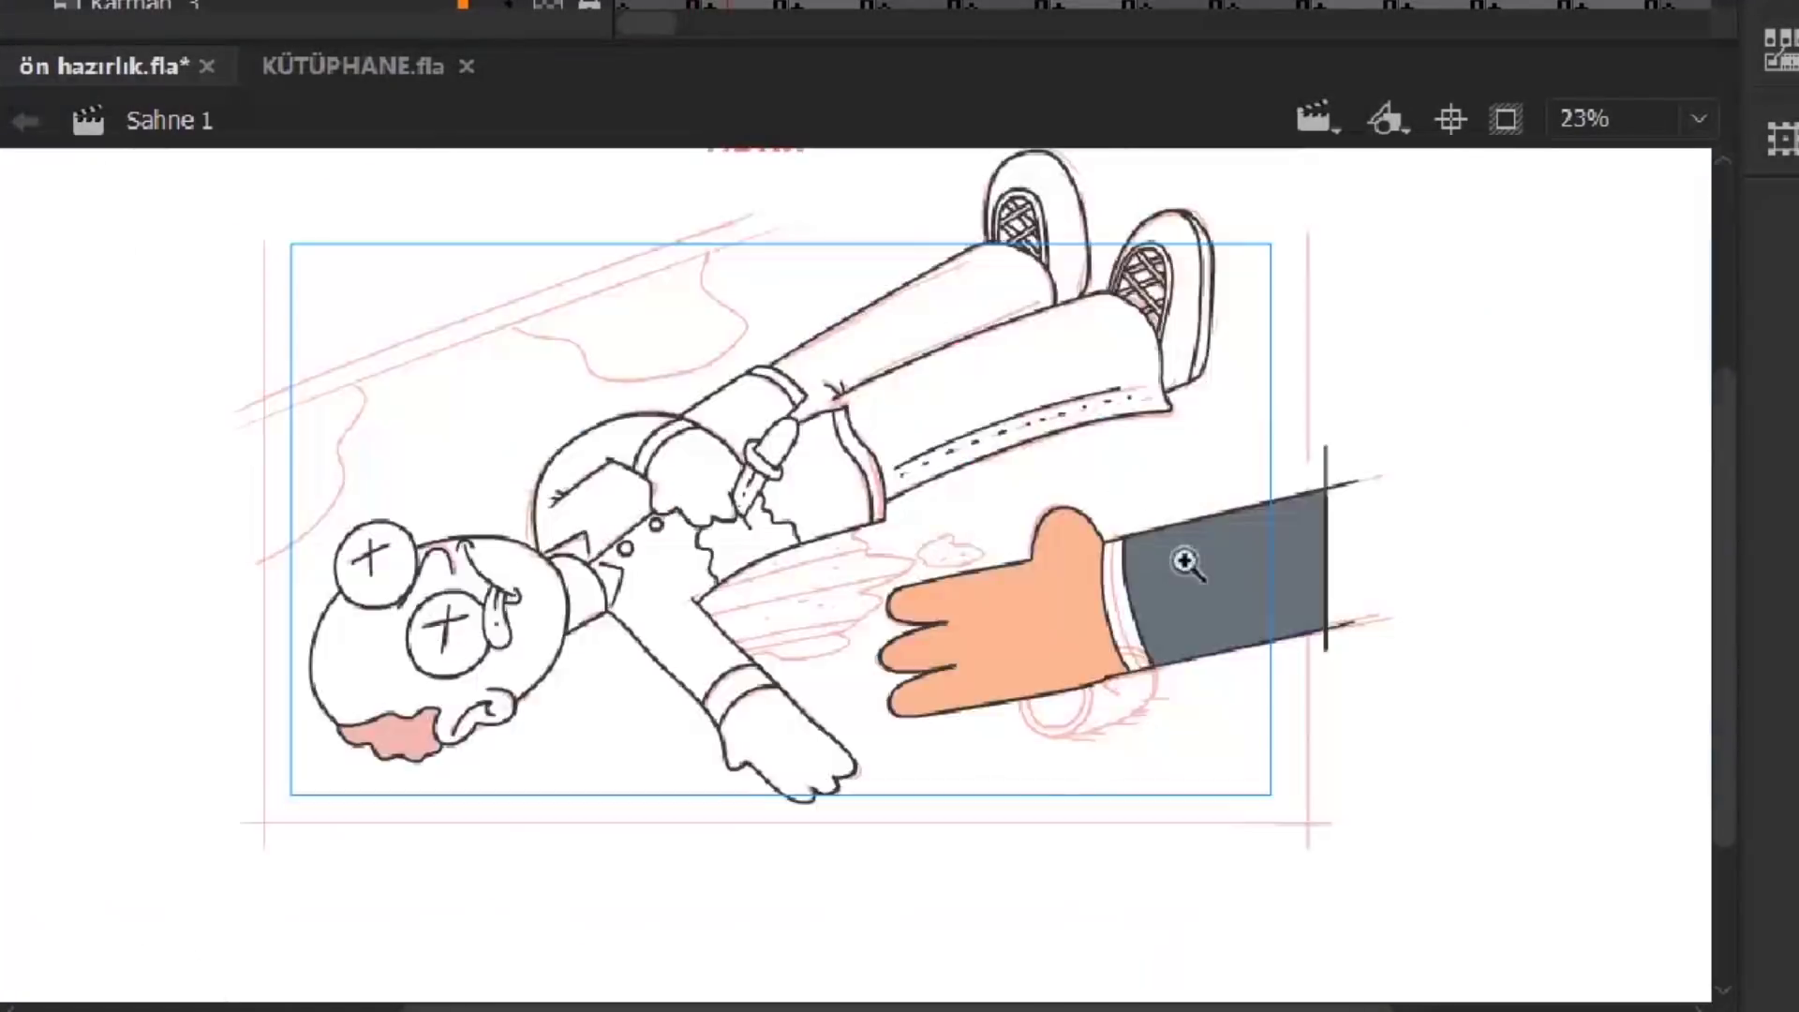
left_click(1184, 562)
left_click(951, 656, "alt")
double_click(1028, 521)
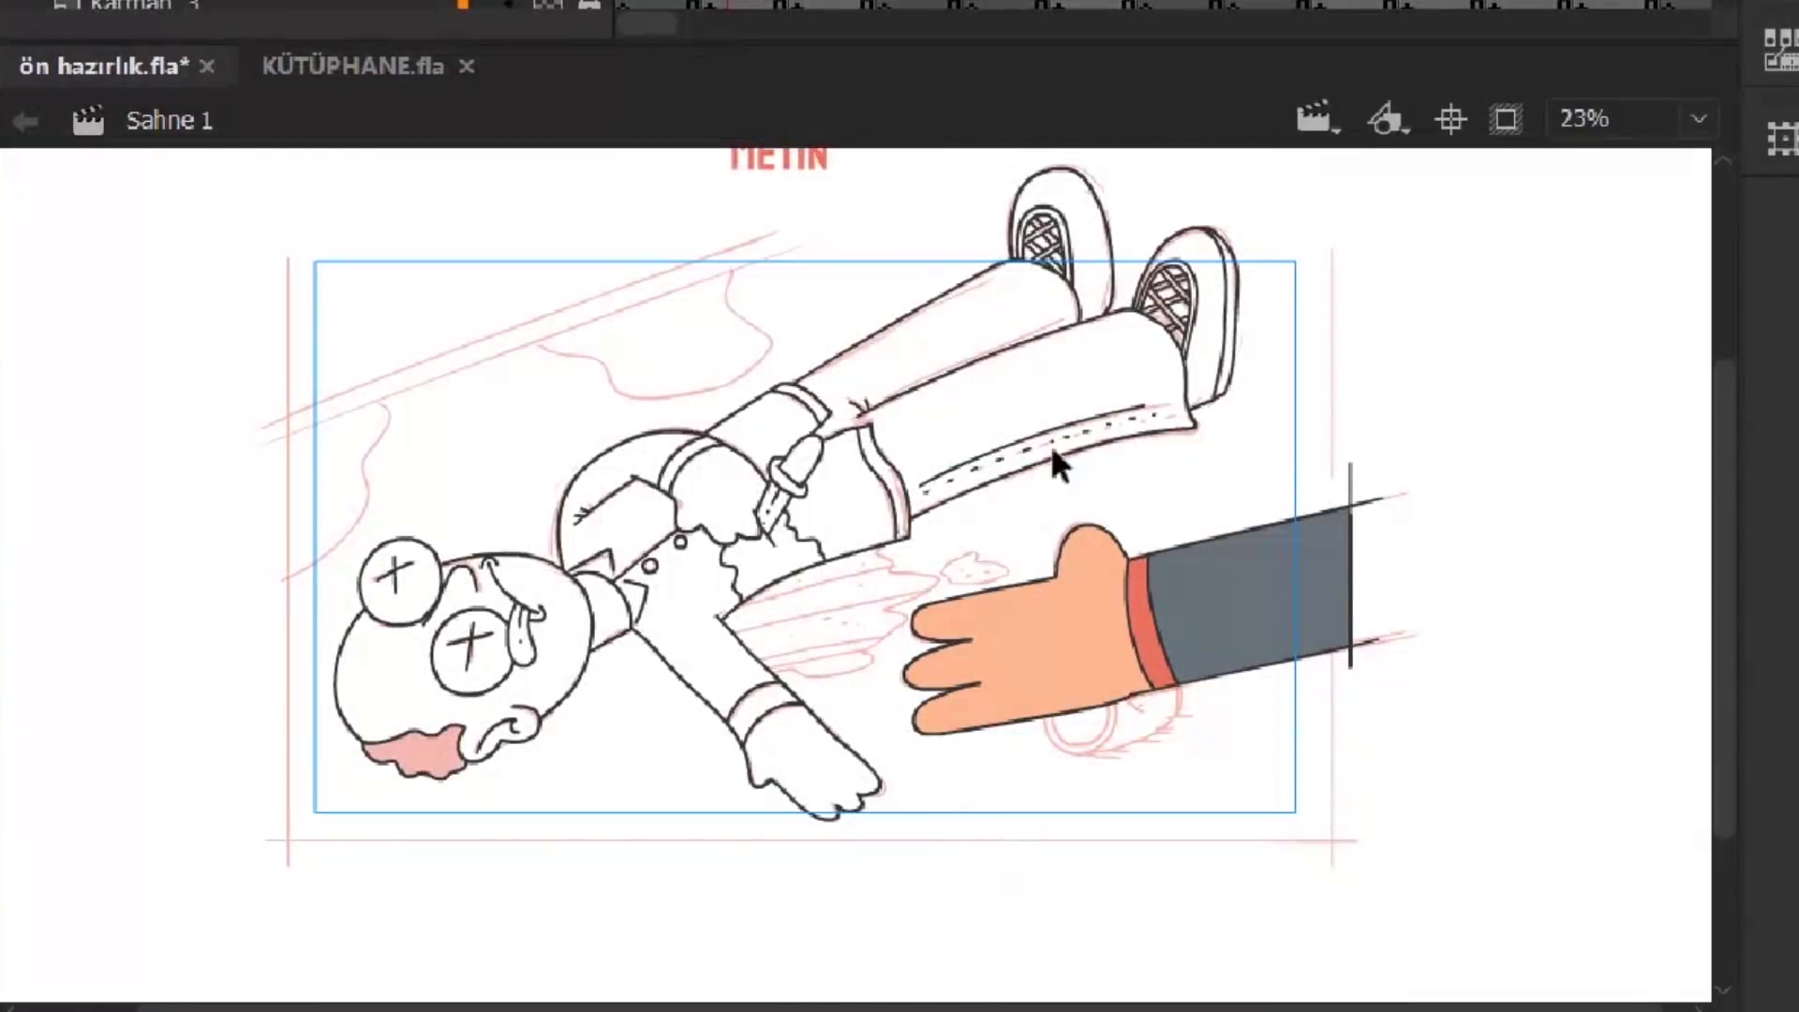
Fill the lying character's skin with light orange, the jacket and sleeves with muted blue-purple, and the wound with pinkish red
left_click(895, 614)
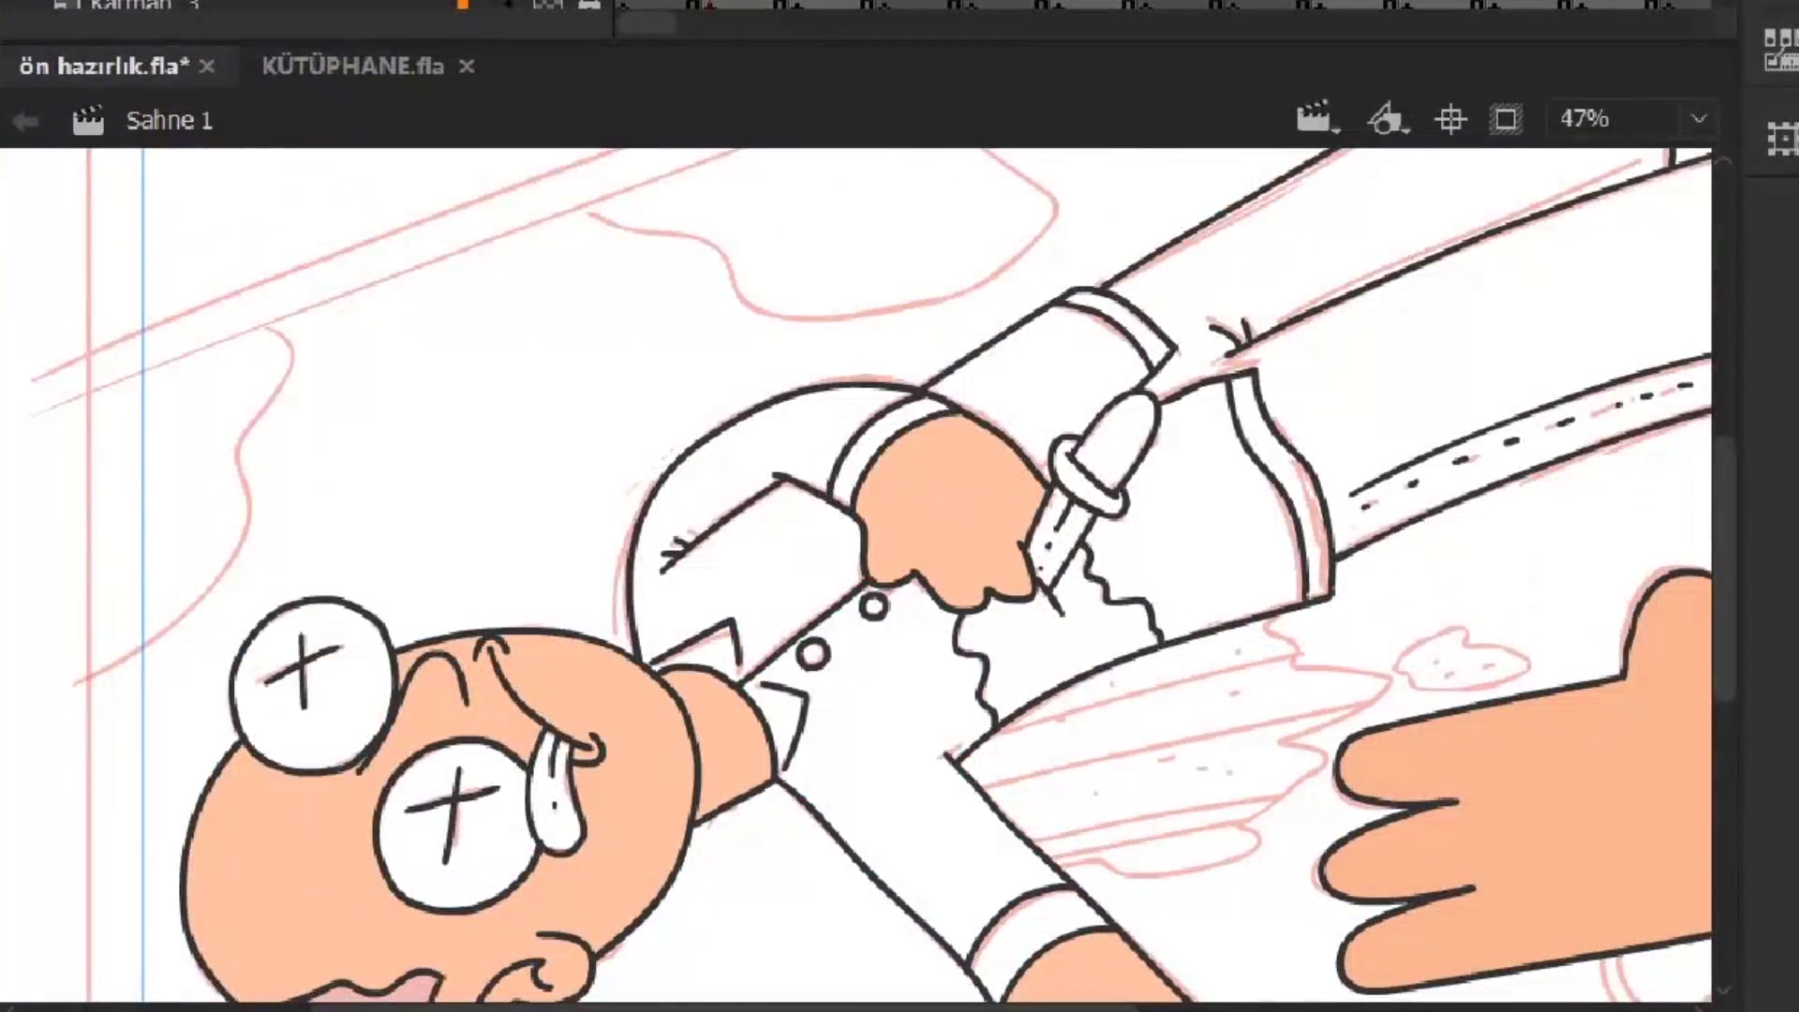
left_click(900, 768)
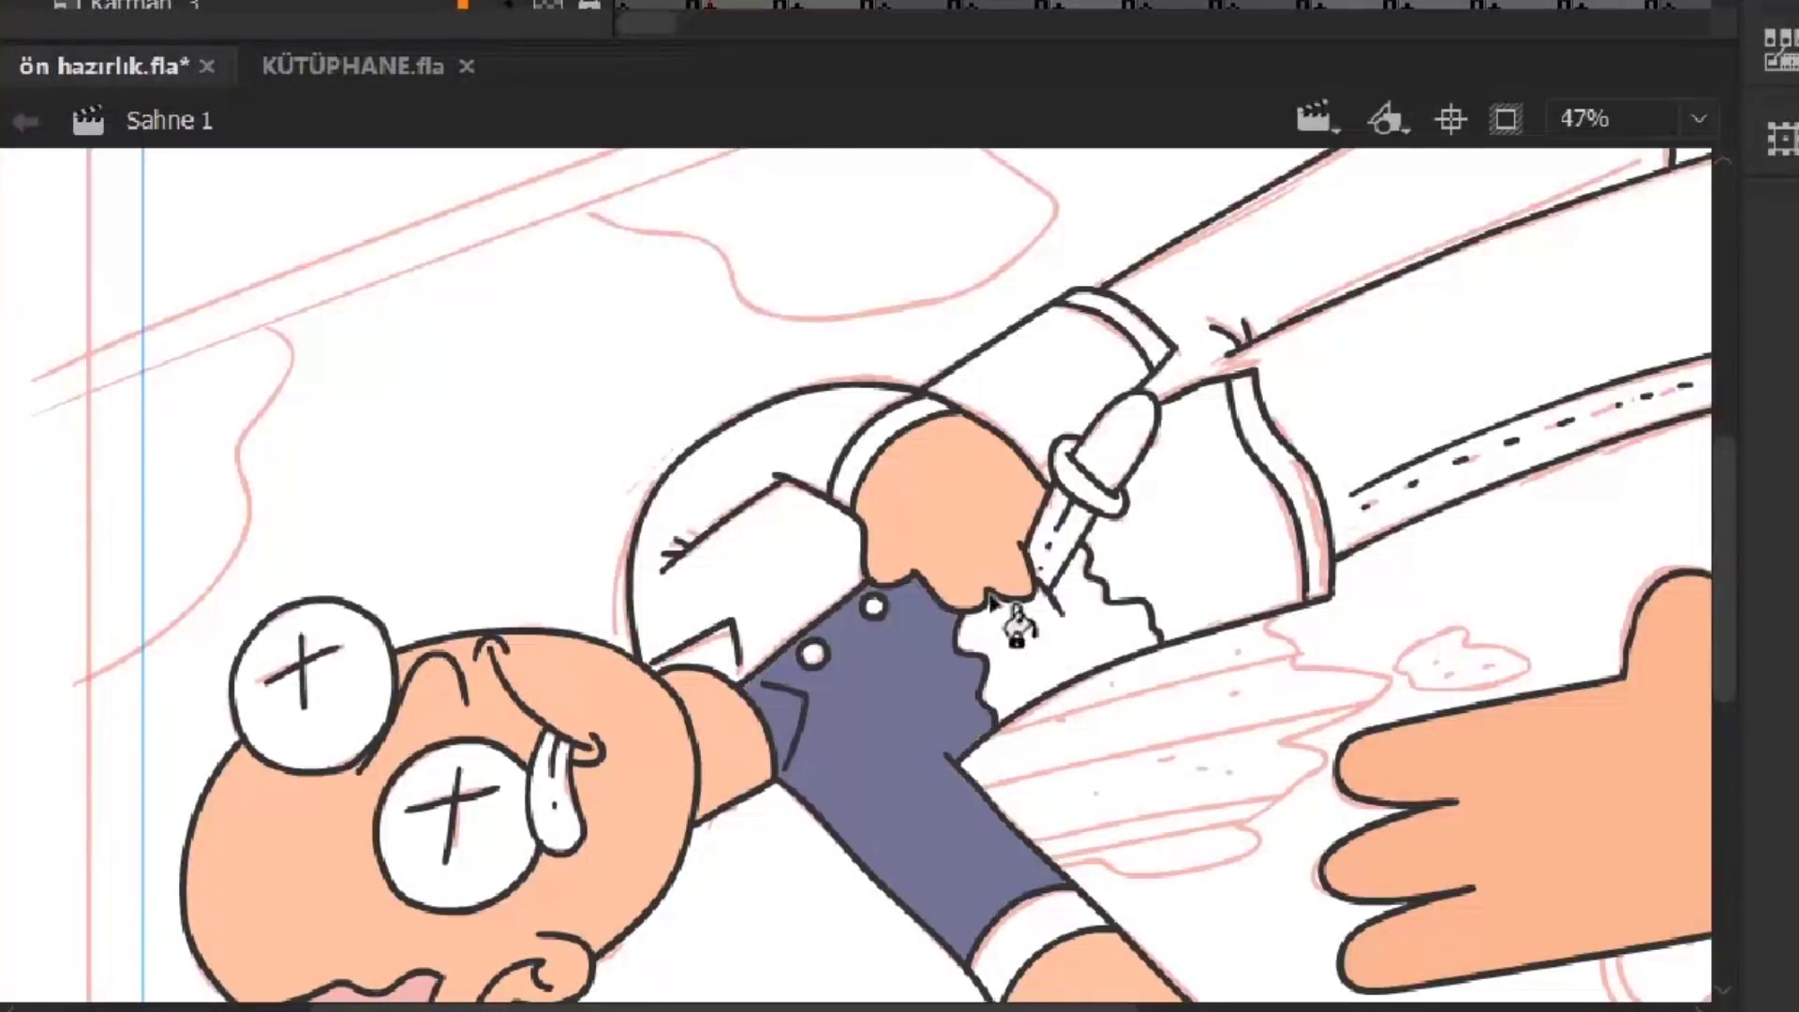
left_click(749, 524)
left_click(1222, 520)
left_click(1030, 637)
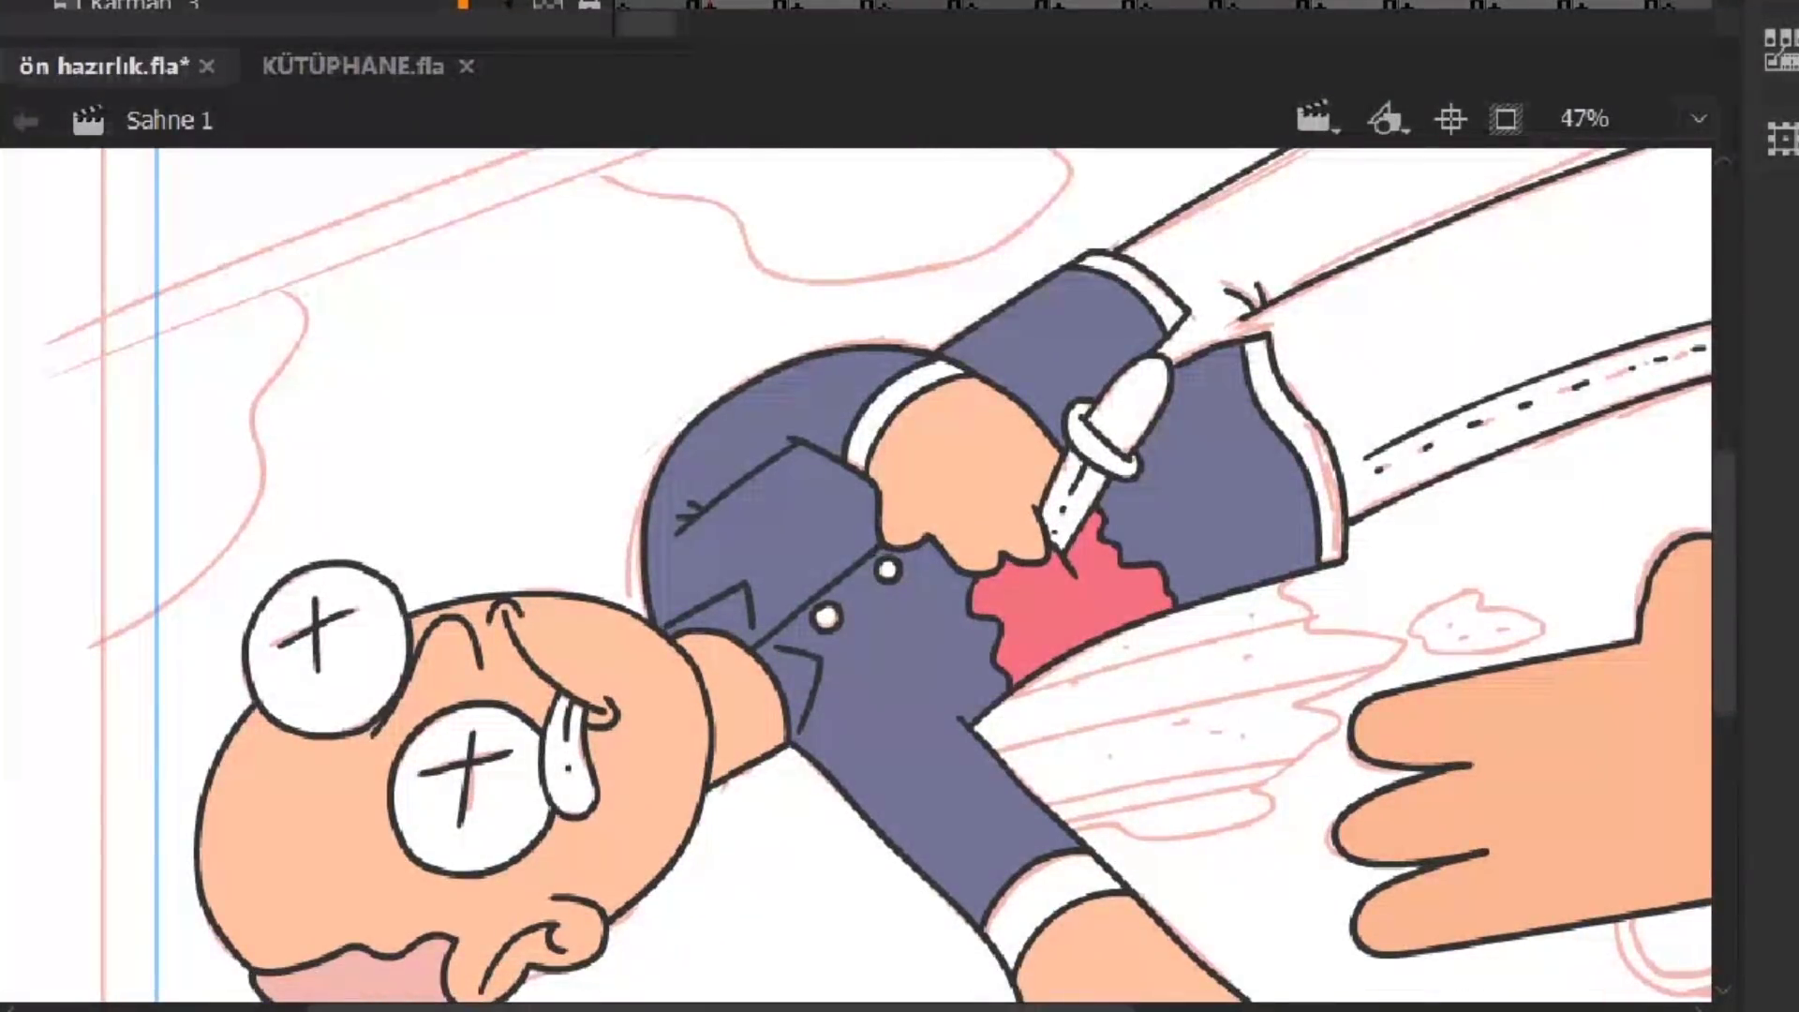
Fill the jacket's cuffs and hem band with pale lavender and both trouser legs with dark grey
scroll(1267, 346, "up", 2)
scroll(1284, 329, "right", 3)
left_click(1349, 522)
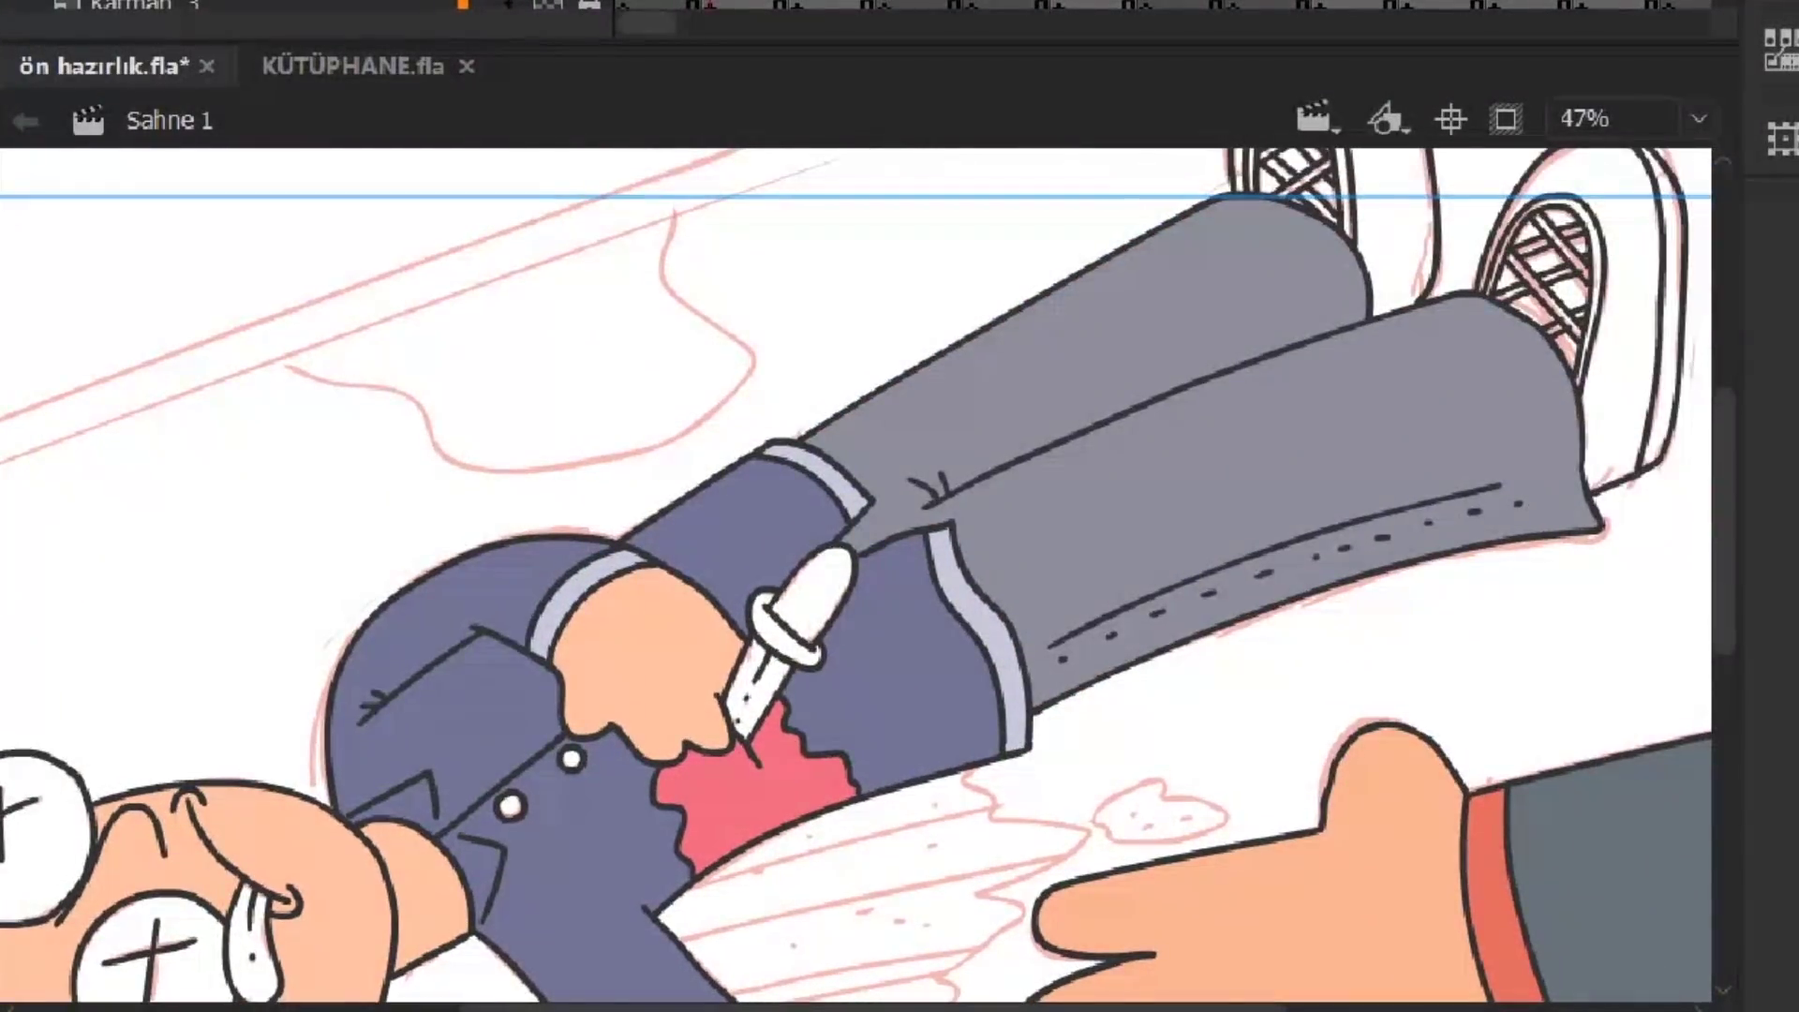
scroll(1349, 521, "right", 2)
scroll(1309, 650, "up", 3)
scroll(1309, 650, "right", 3)
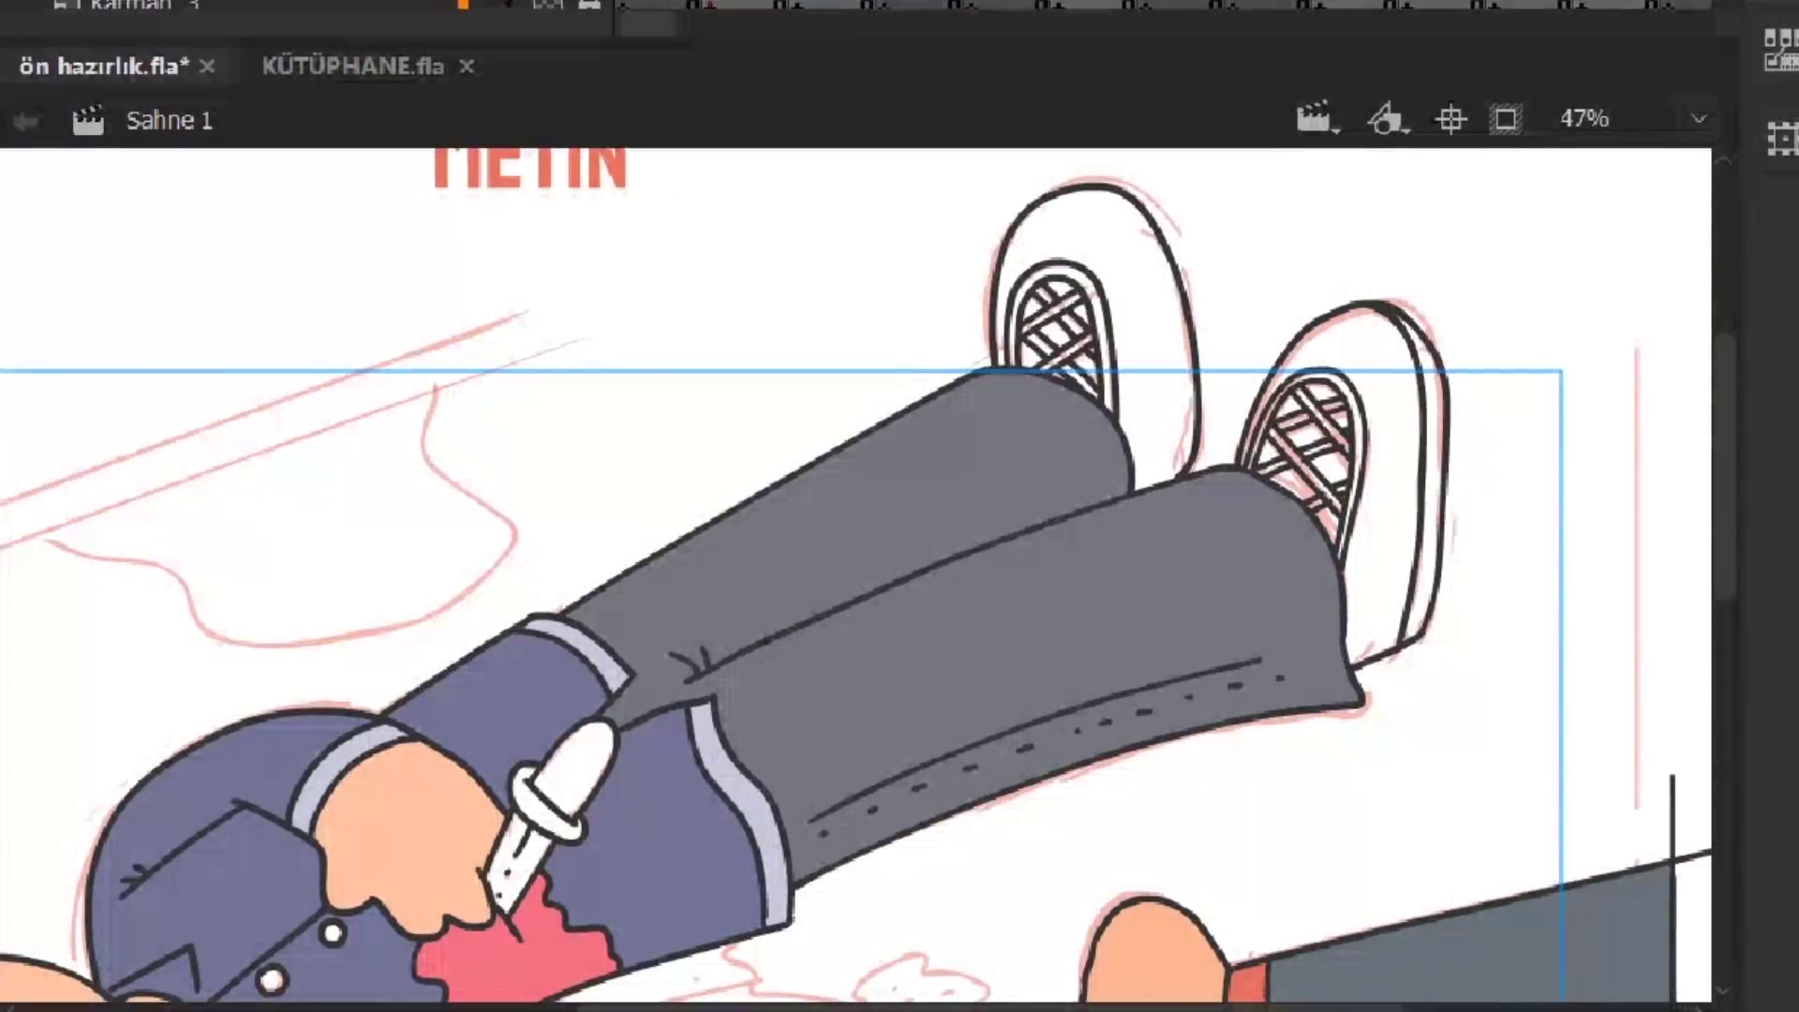
Fill the uppers of both shoes with the same muted blue-purple as the jacket
scroll(856, 572, "right", 2)
left_click(1241, 474)
left_click(1238, 468)
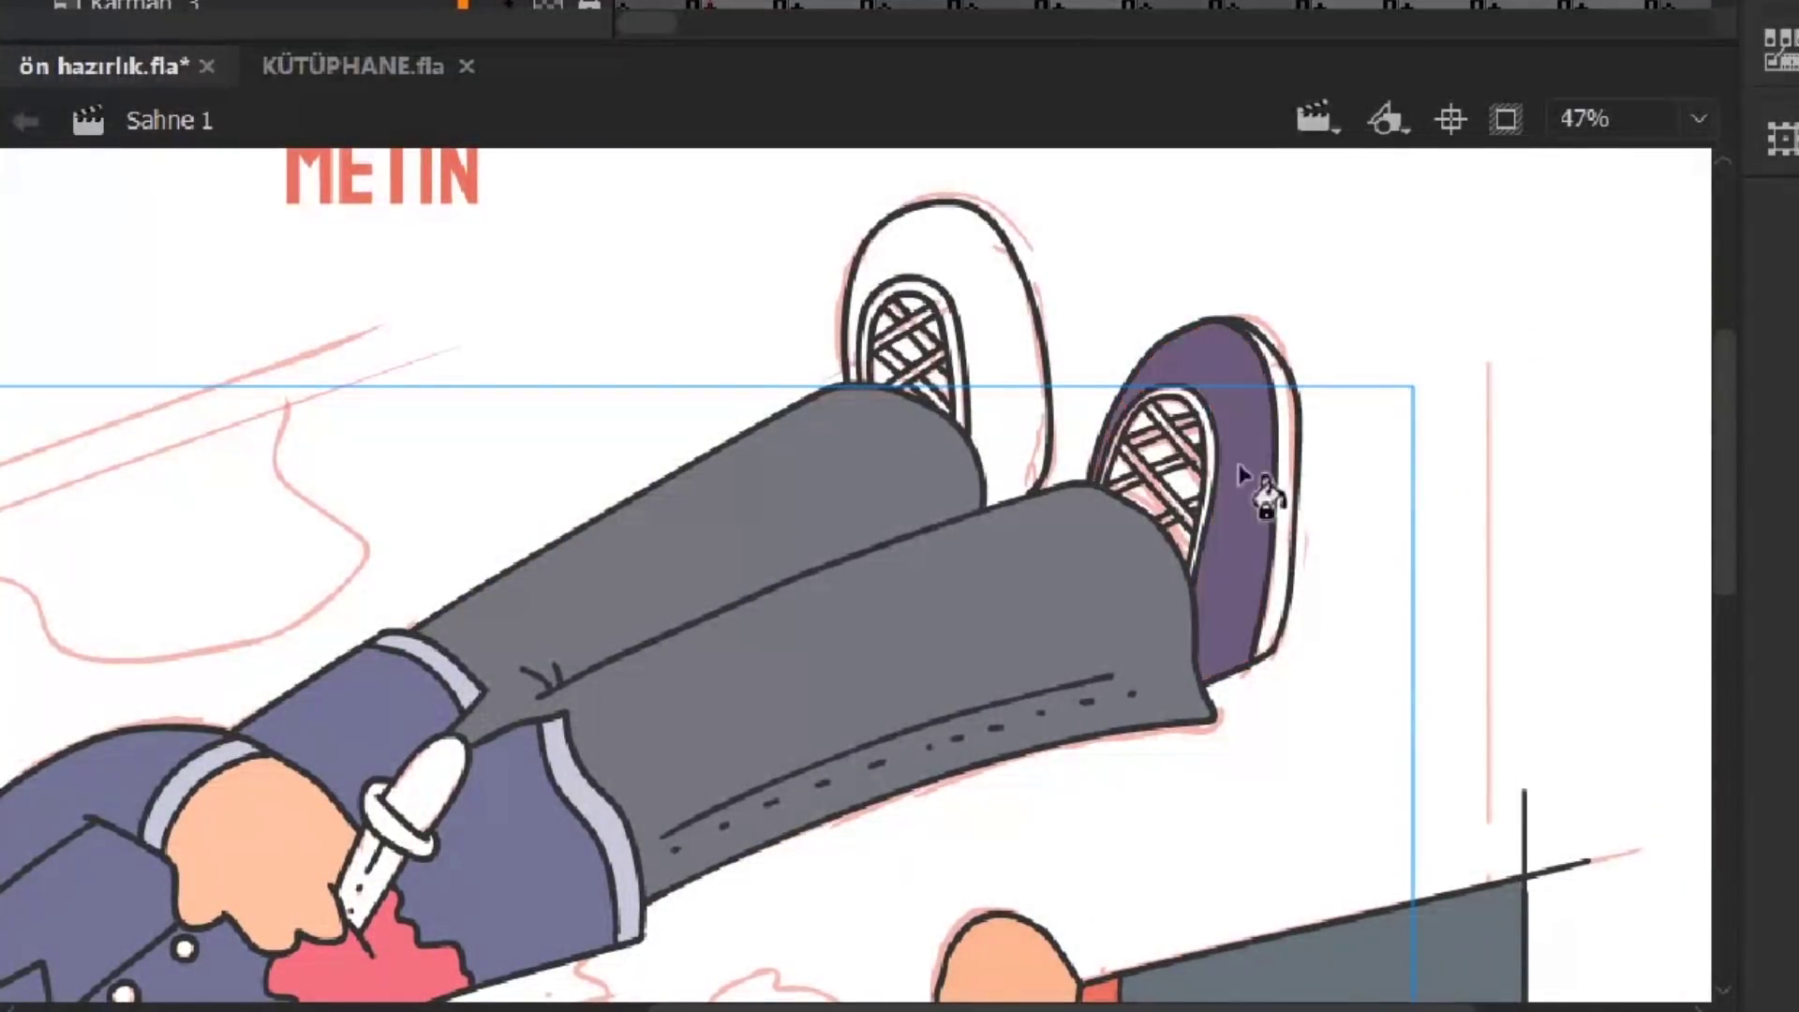
left_click(1008, 309)
scroll(1340, 491, "up", 1)
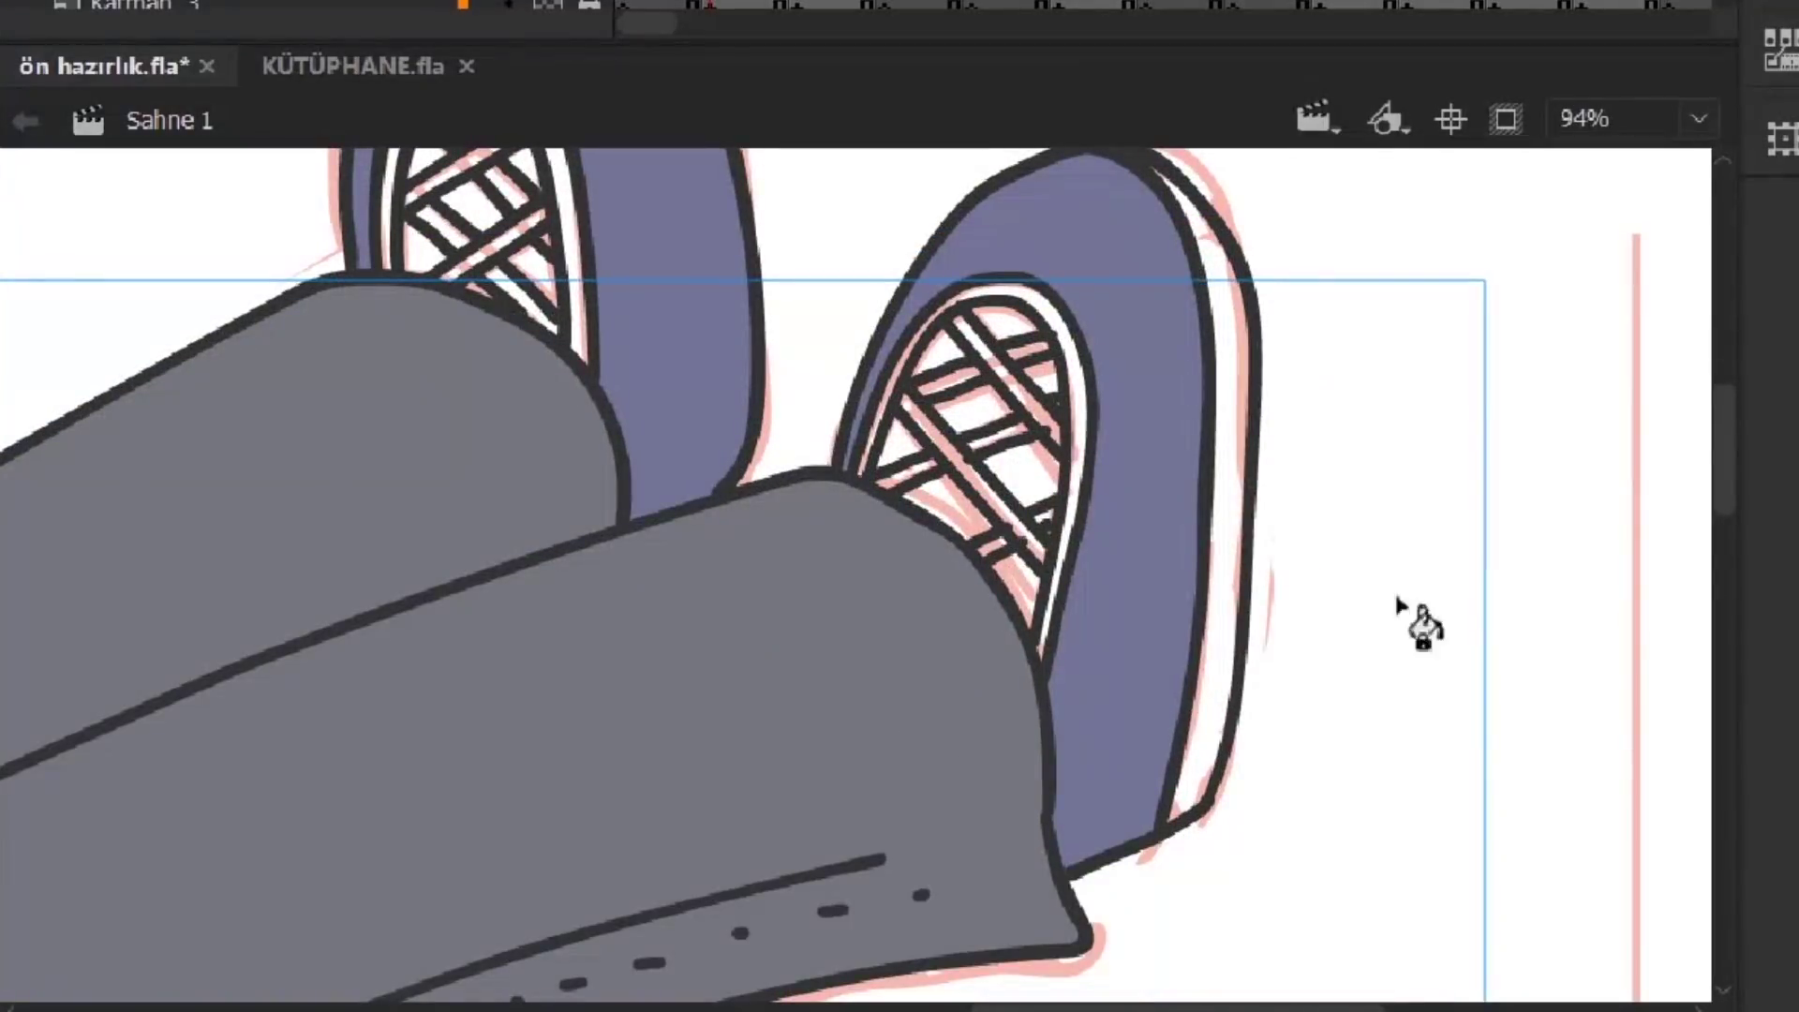
Fill the right shoe's sole and the bands framing the laces on both shoes with dark slate grey
scroll(1419, 623, "up", 3)
scroll(1420, 623, "left", 2)
left_click(1363, 623)
left_click(1189, 593)
left_click(691, 394)
scroll(690, 393, "down", 2)
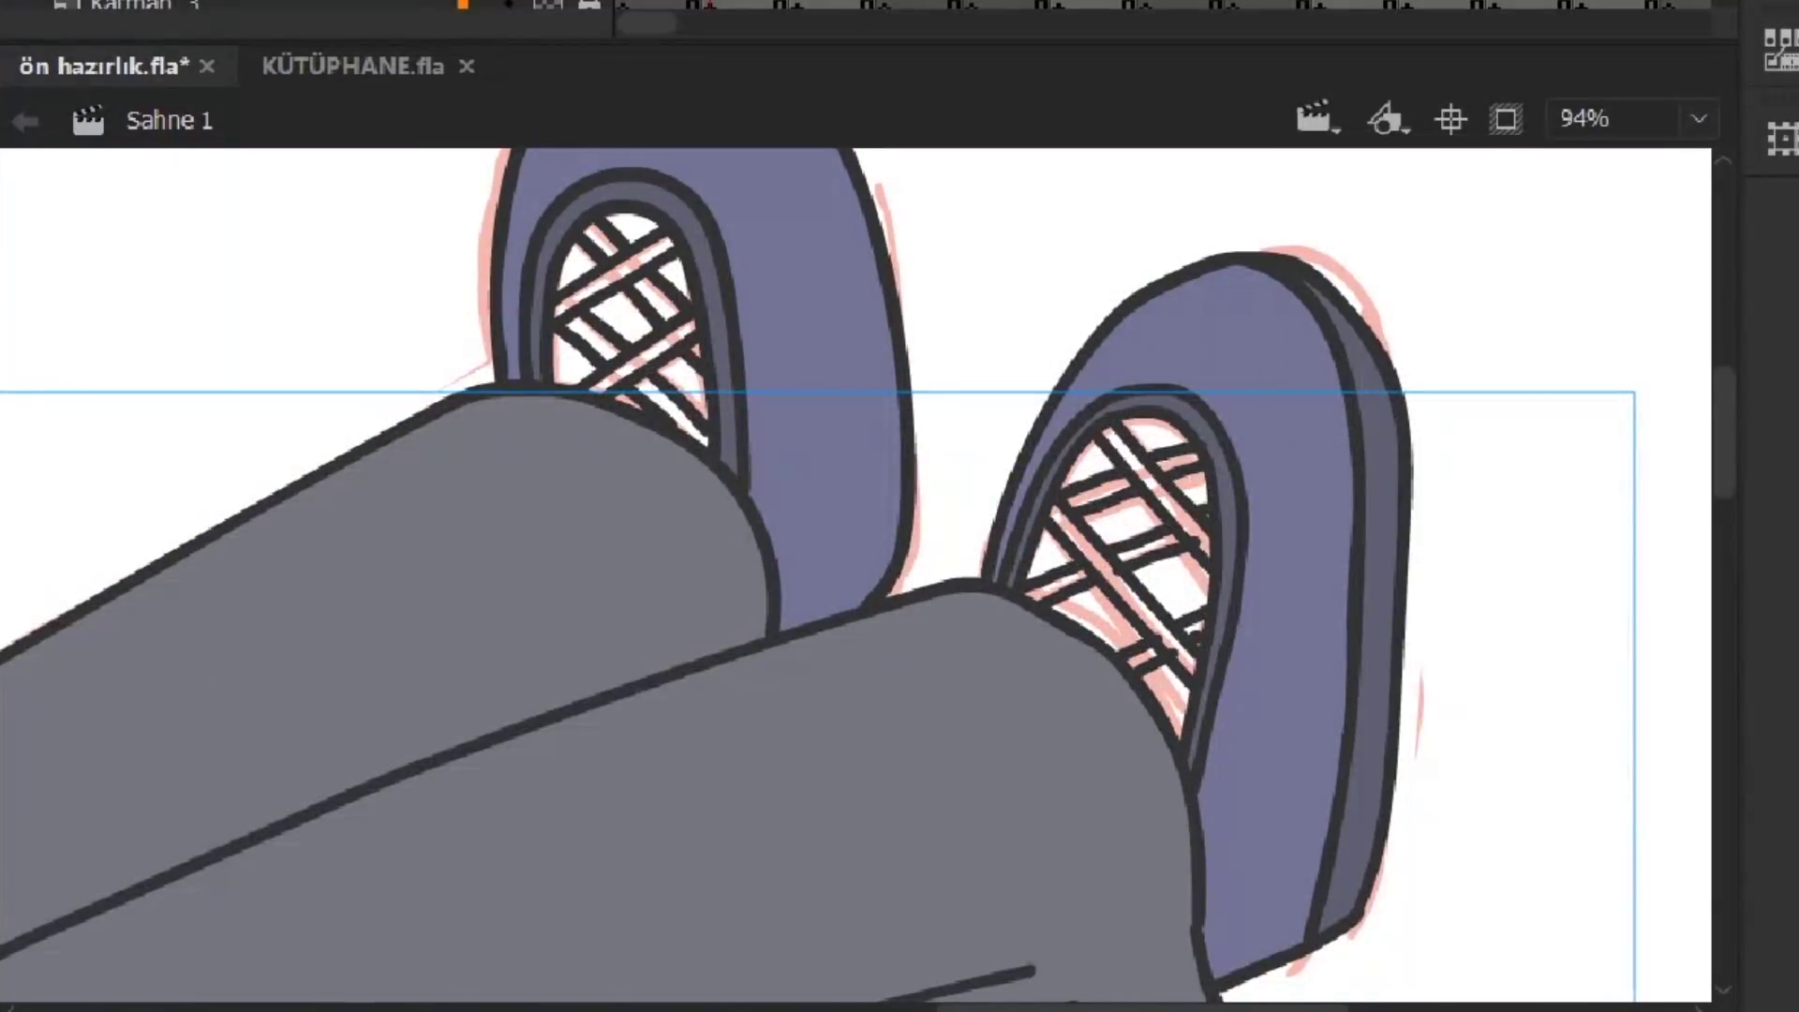
Fill the crossed lace strips on both shoes and the gaps between the right shoe's laces with grey tones
scroll(1196, 662, "up", 1)
scroll(1043, 610, "up", 2)
scroll(1044, 610, "left", 2)
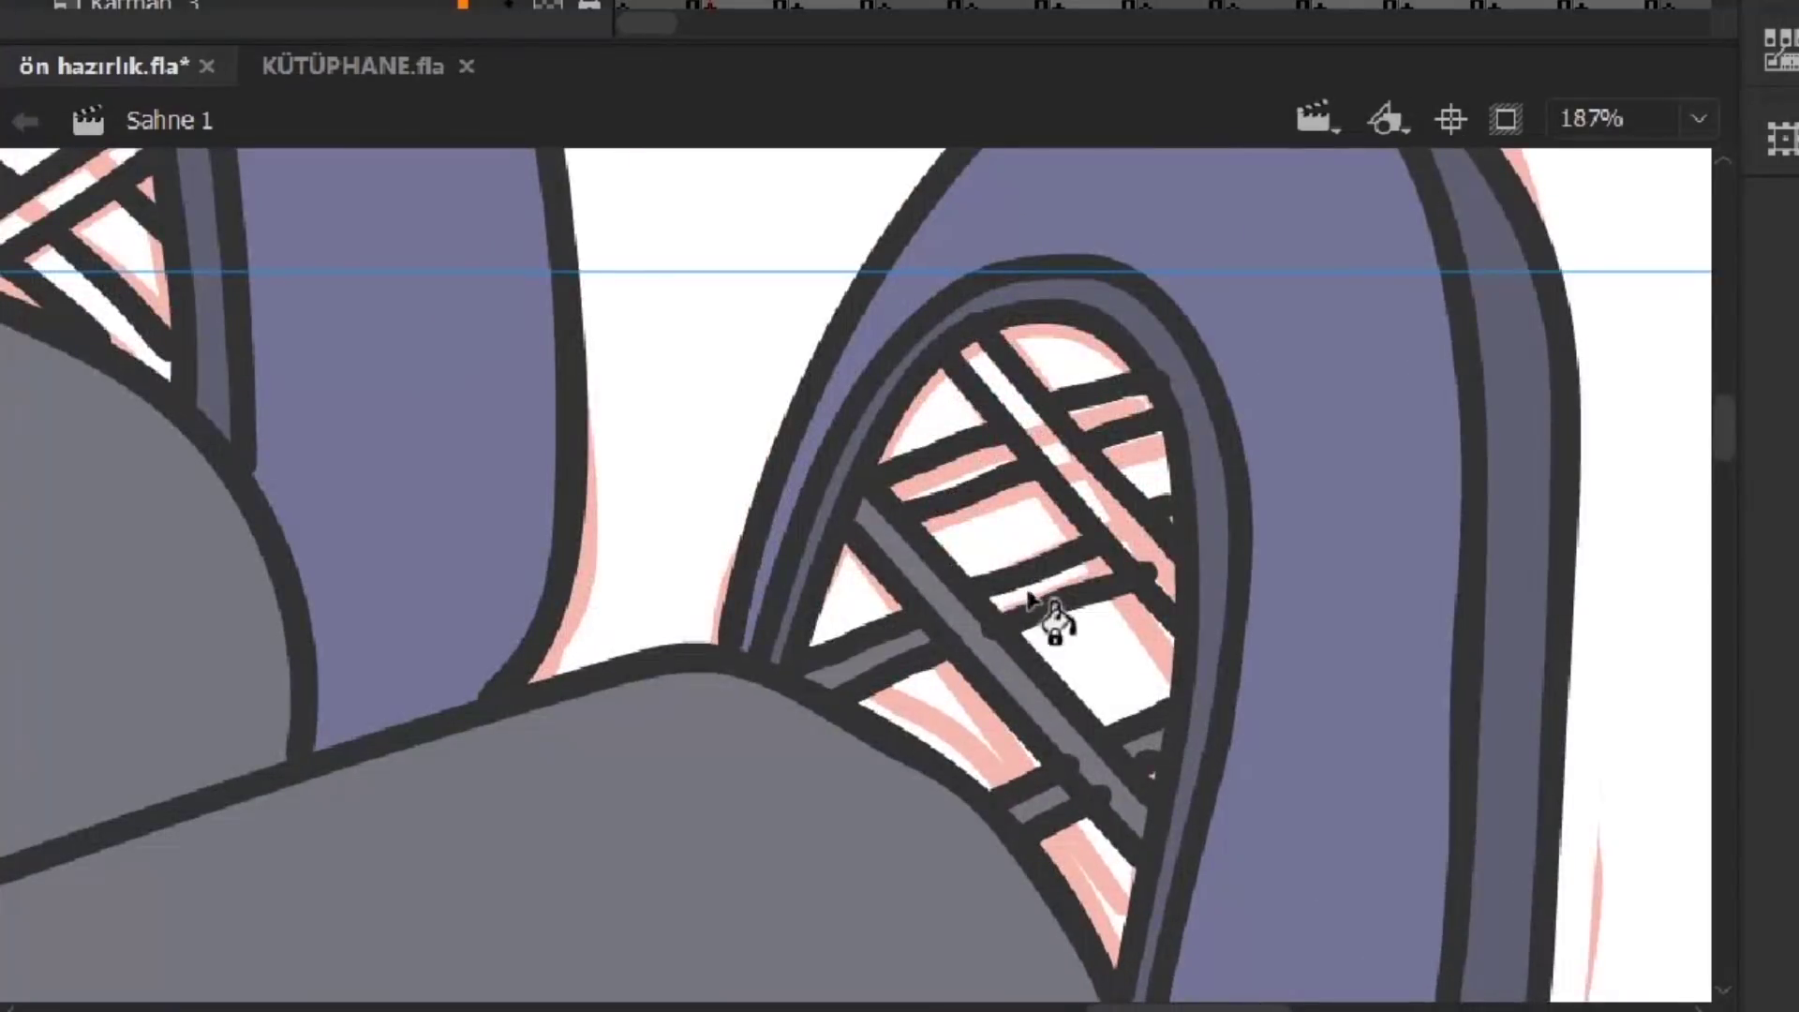
scroll(1387, 462, "left", 1)
scroll(715, 662, "up", 3)
scroll(715, 663, "right", 3)
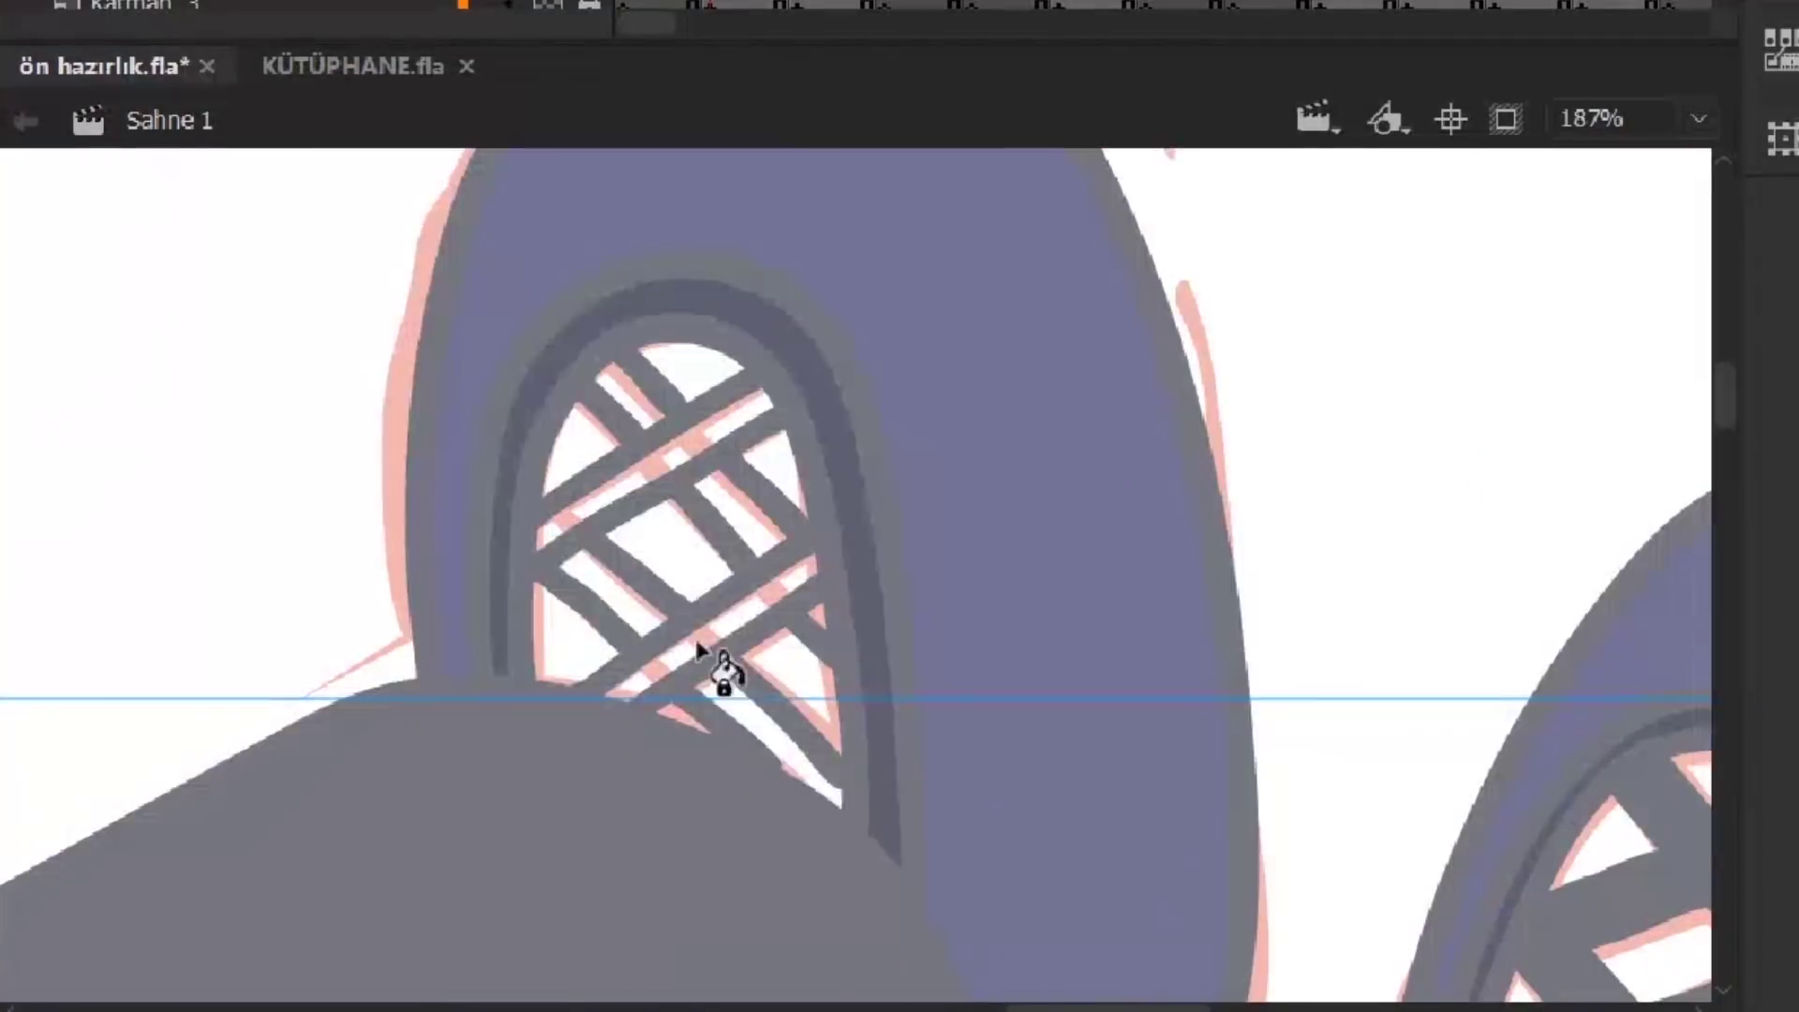
left_click(656, 627)
scroll(764, 534, "down", 4)
Fill the character's tongue with pinkish red and both round glasses lenses with greyish brown
key("i")
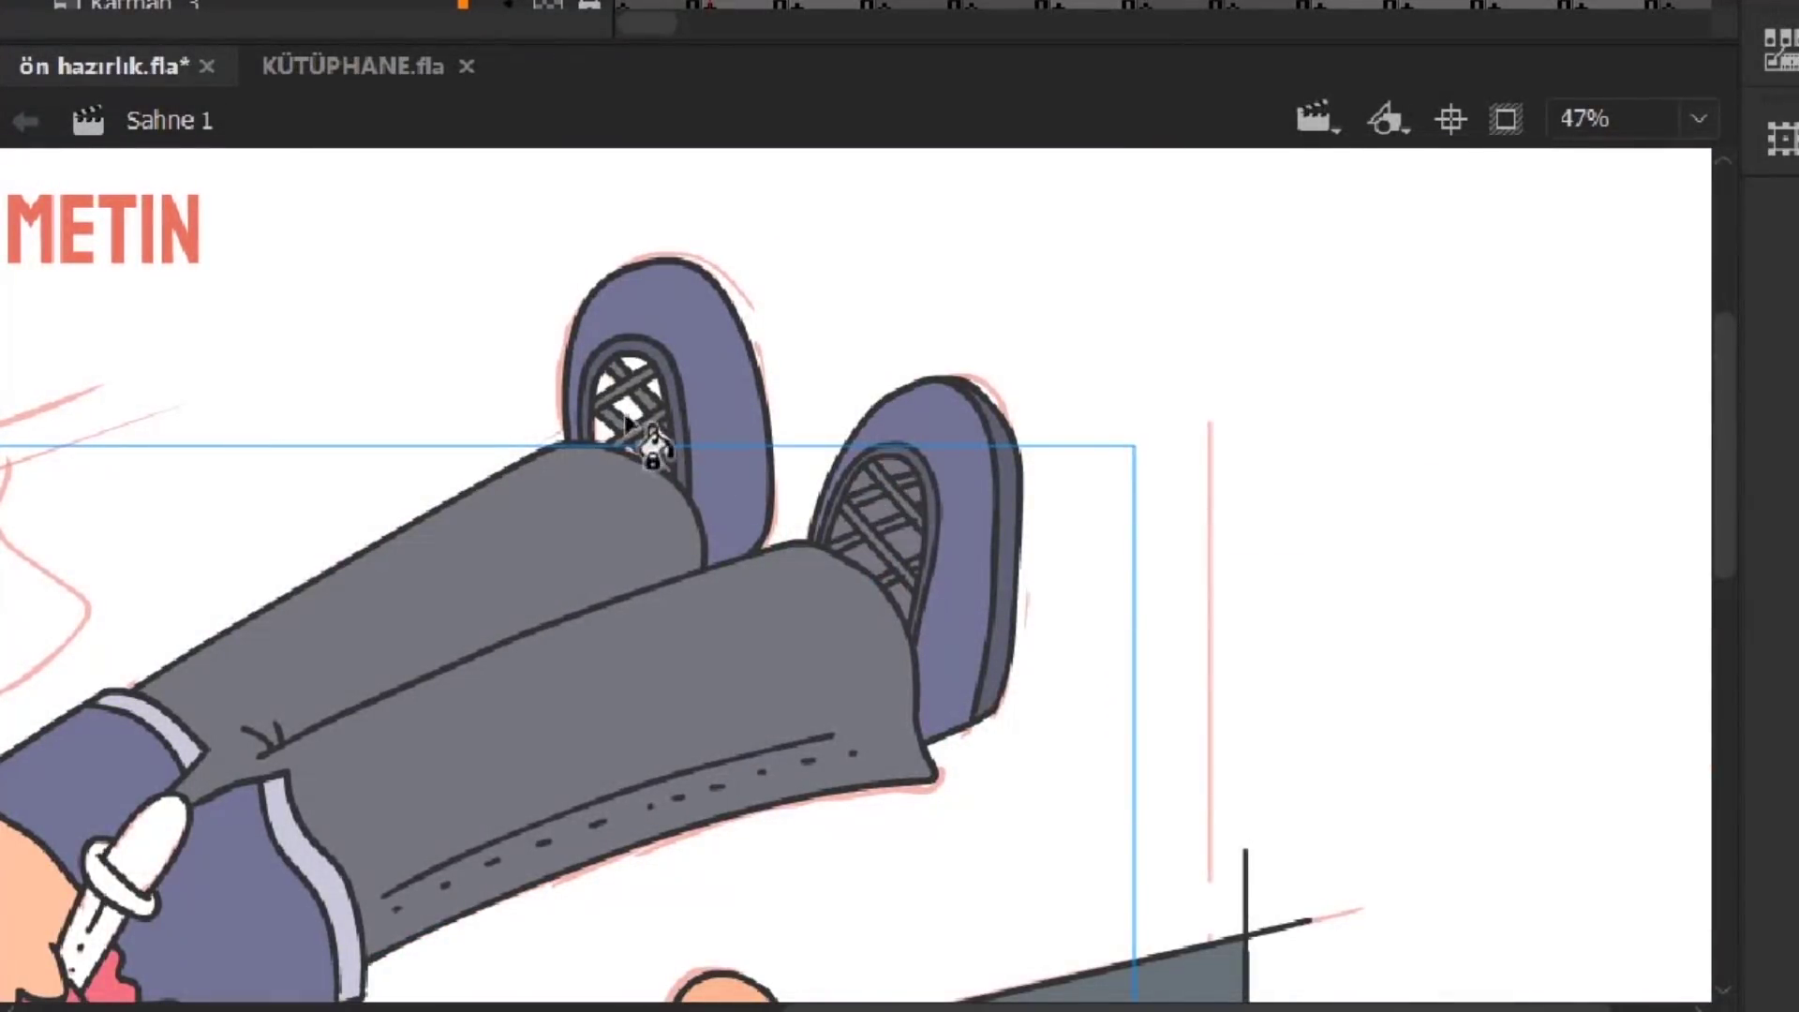
scroll(613, 384, "down", 2)
scroll(637, 712, "up", 2)
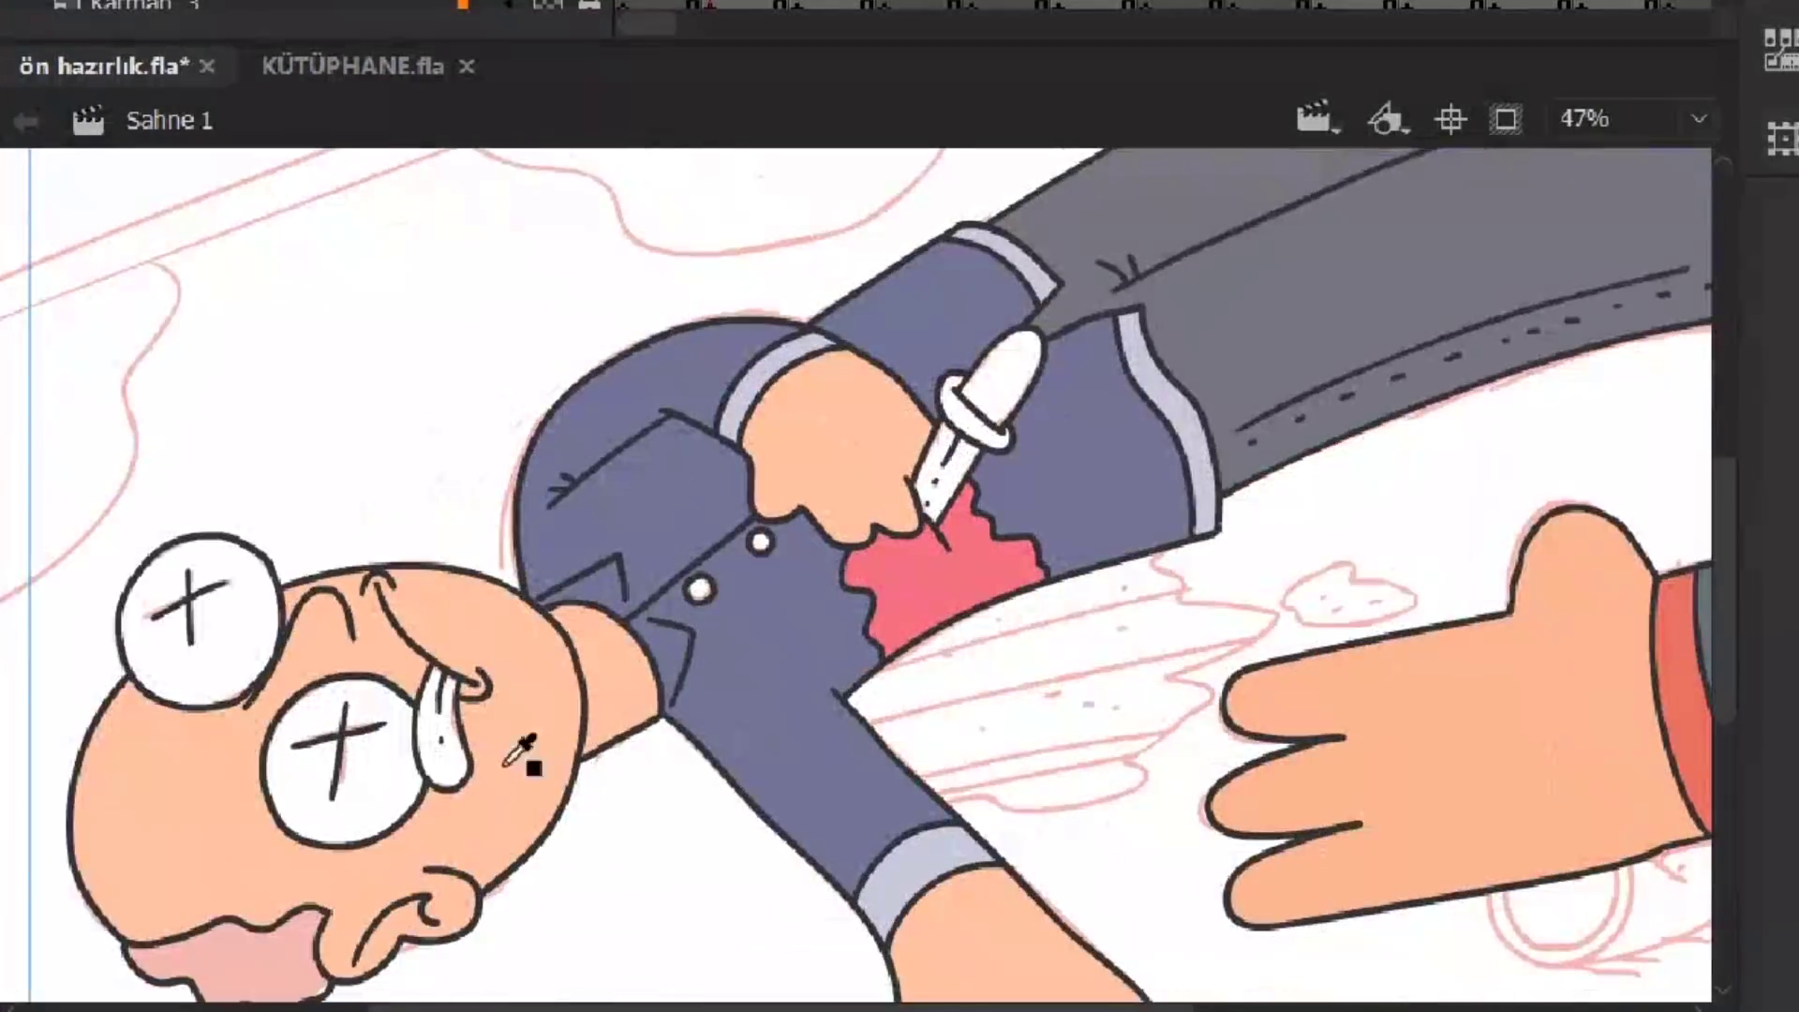
left_click(429, 740)
scroll(440, 740, "left", 3)
scroll(441, 740, "down", 2)
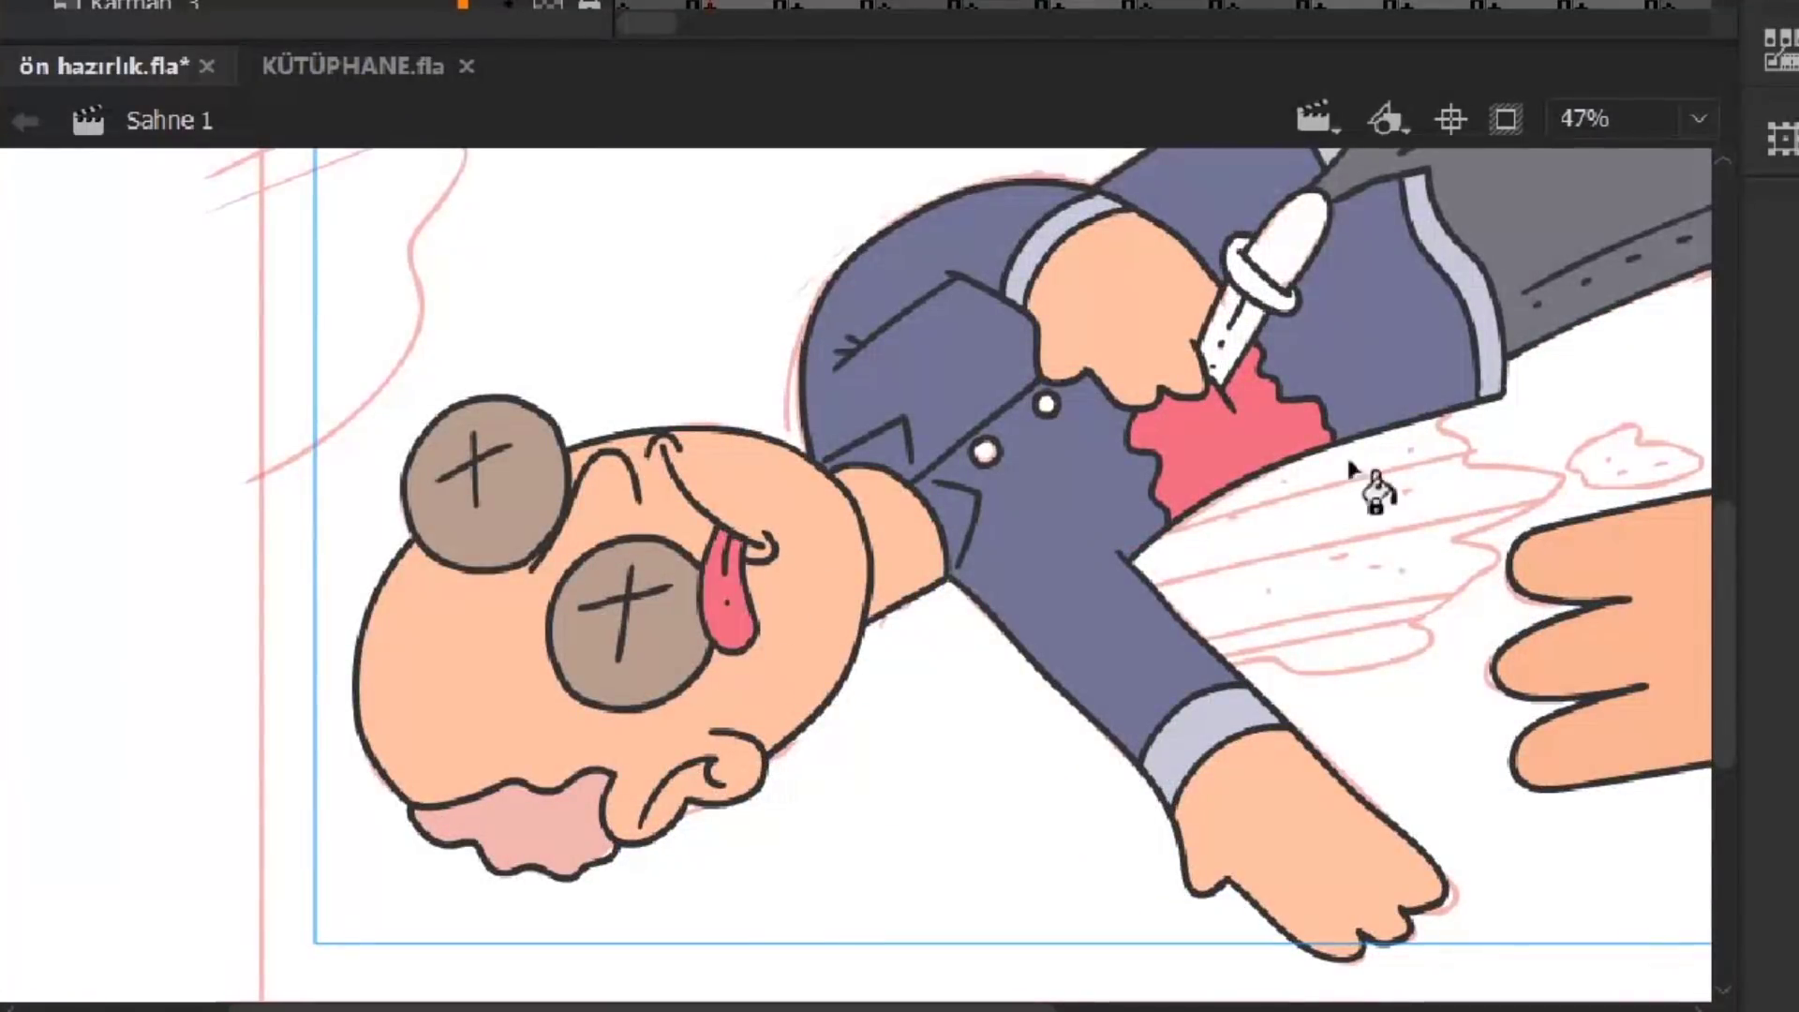
Fill the knife's handle with pale blue and its guard with a darker blue
scroll(1323, 464, "right", 3)
scroll(1323, 464, "up", 1)
left_click(913, 309)
scroll(913, 309, "up", 1)
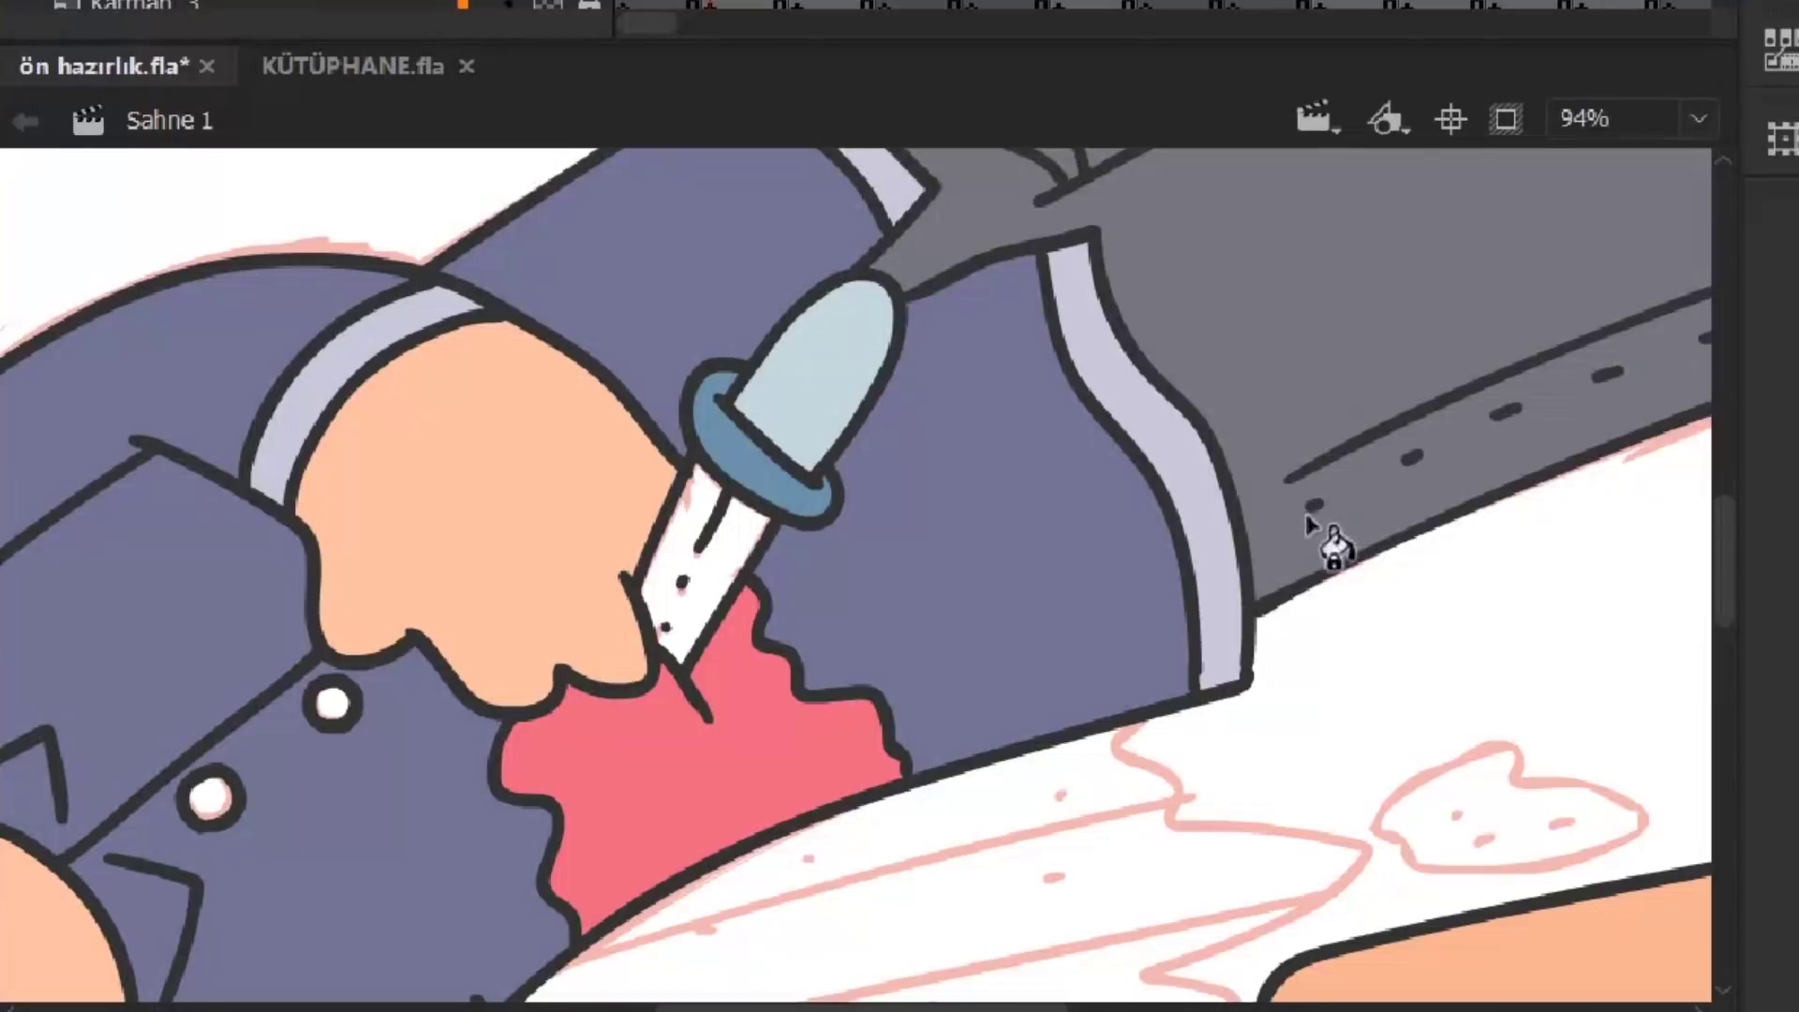
scroll(761, 486, "down", 2)
Draw straight lines over the two slanted pavement edges and along the upper, lower and right frame borders
left_click_drag(899, 363, 1025, 504)
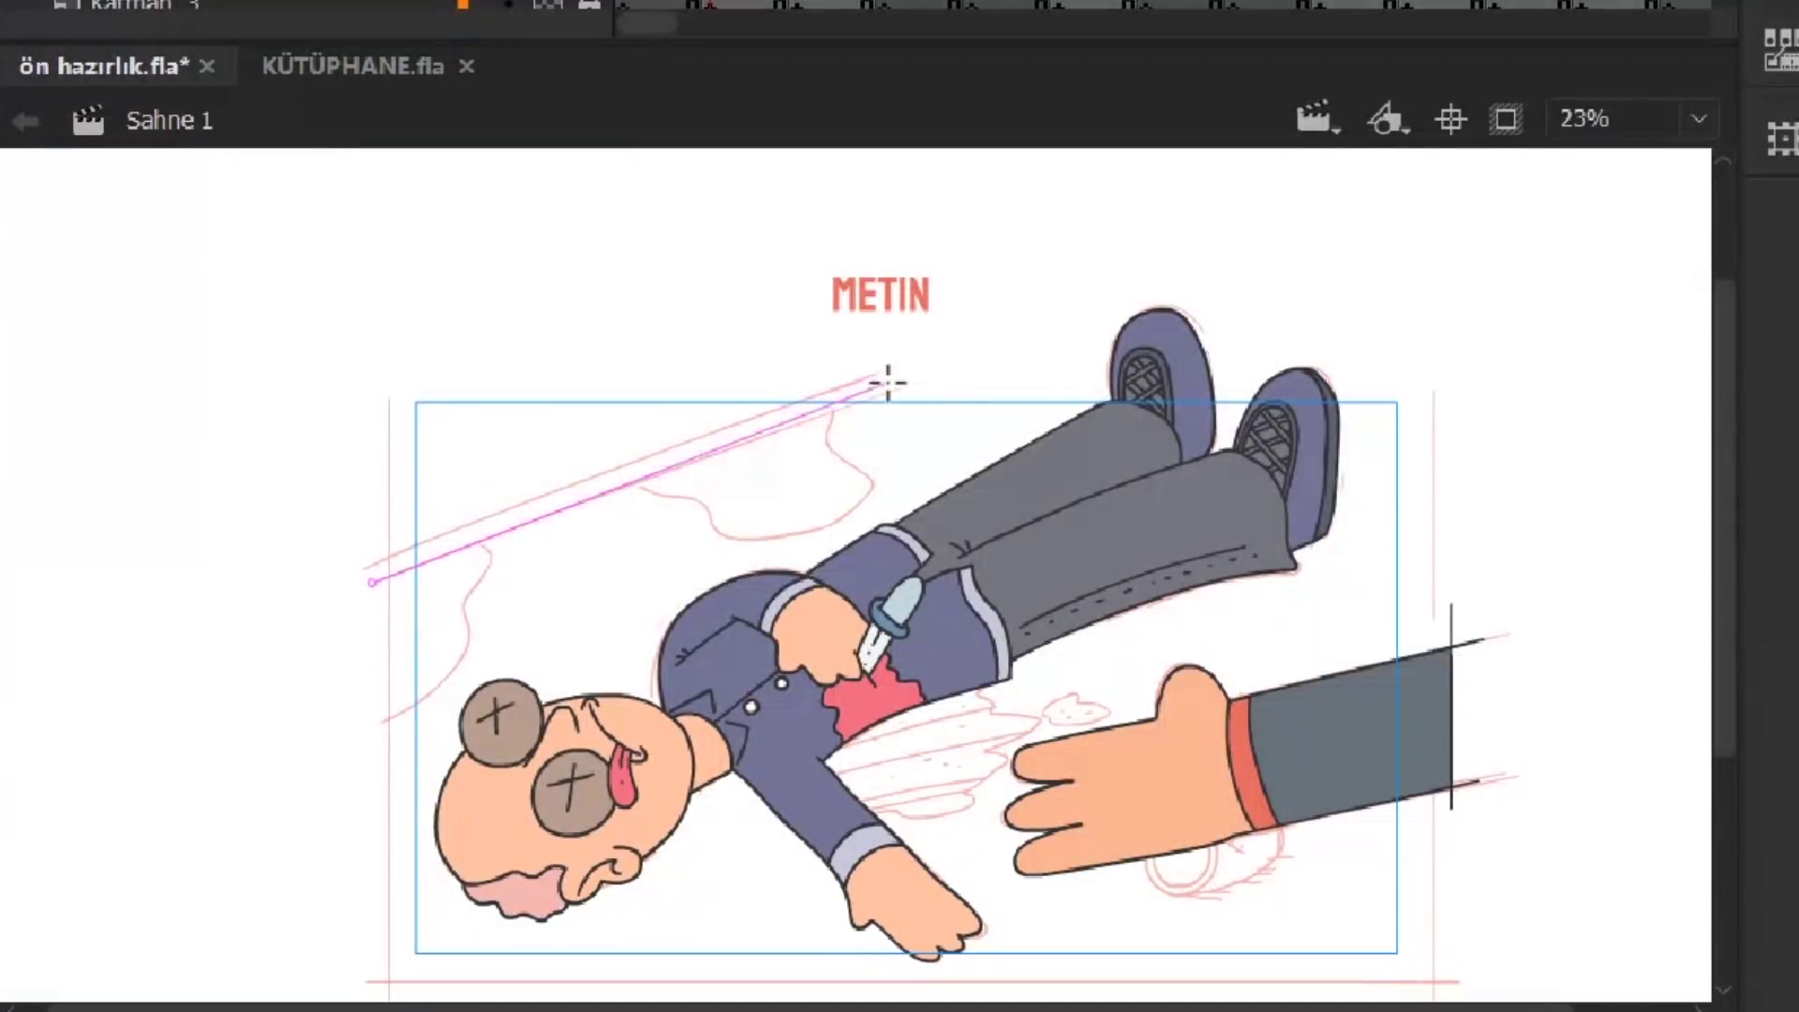
left_click_drag(813, 736, 763, 682)
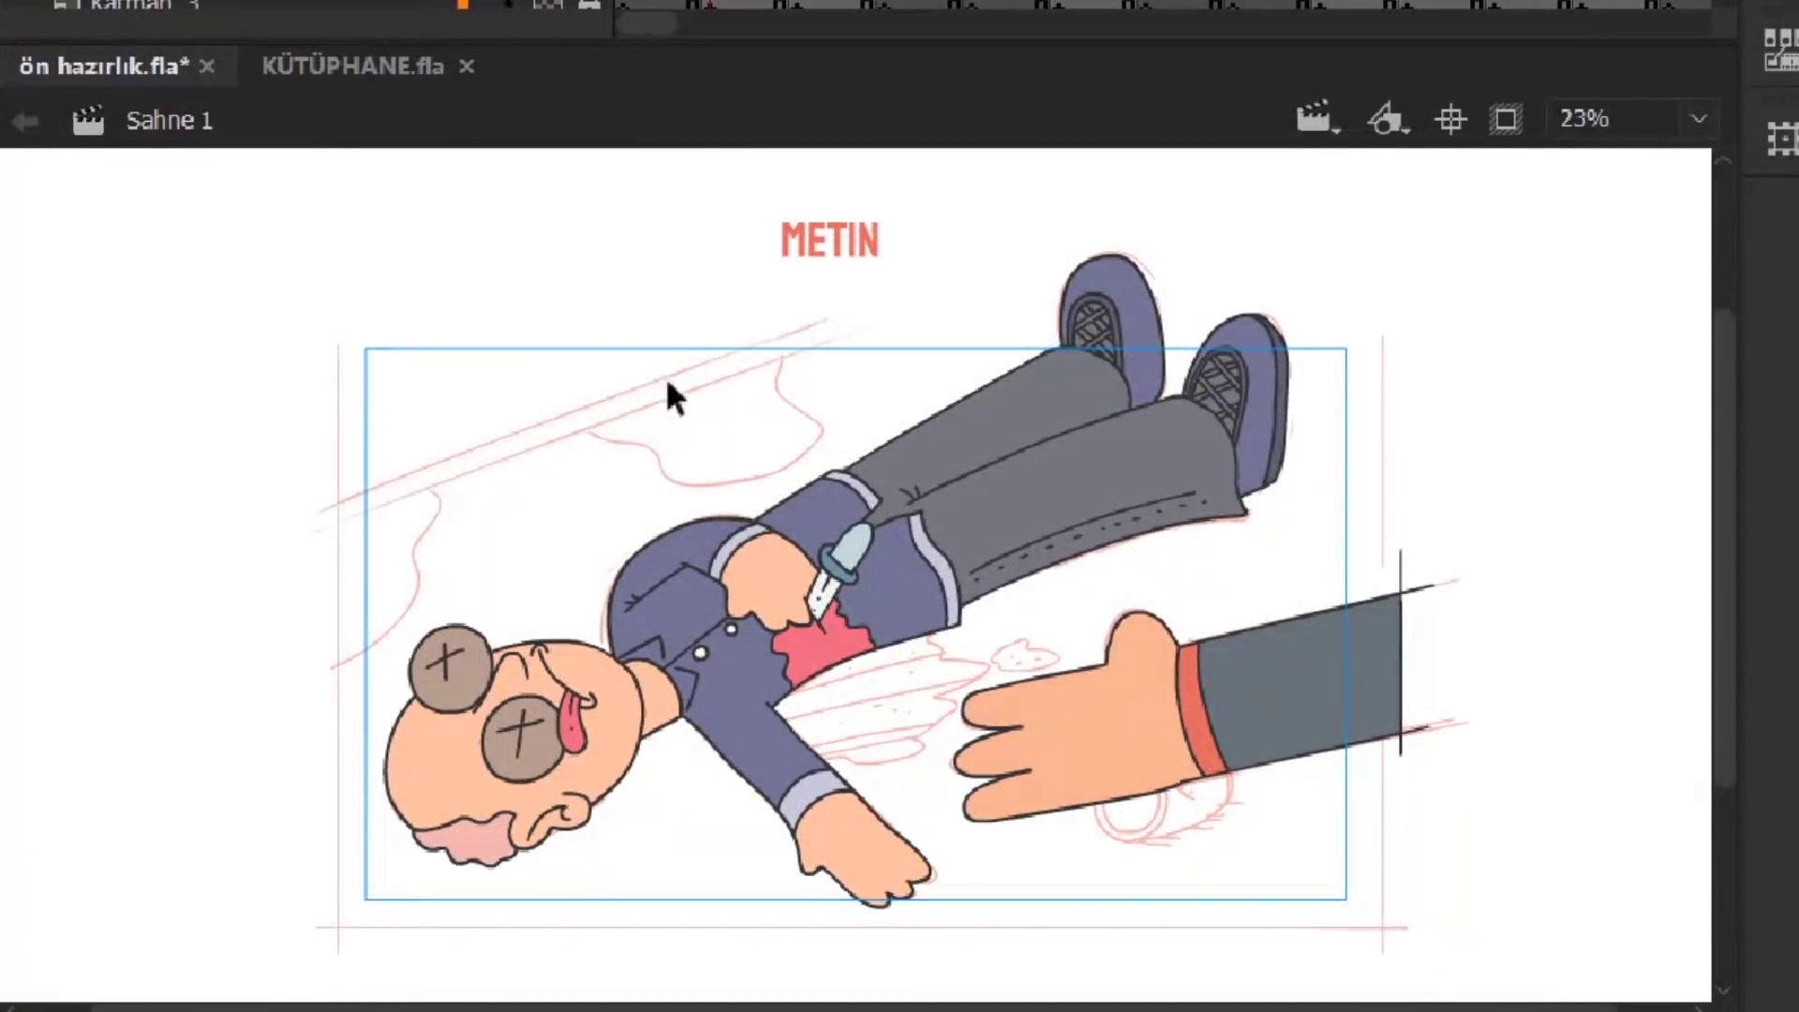
left_click(909, 330)
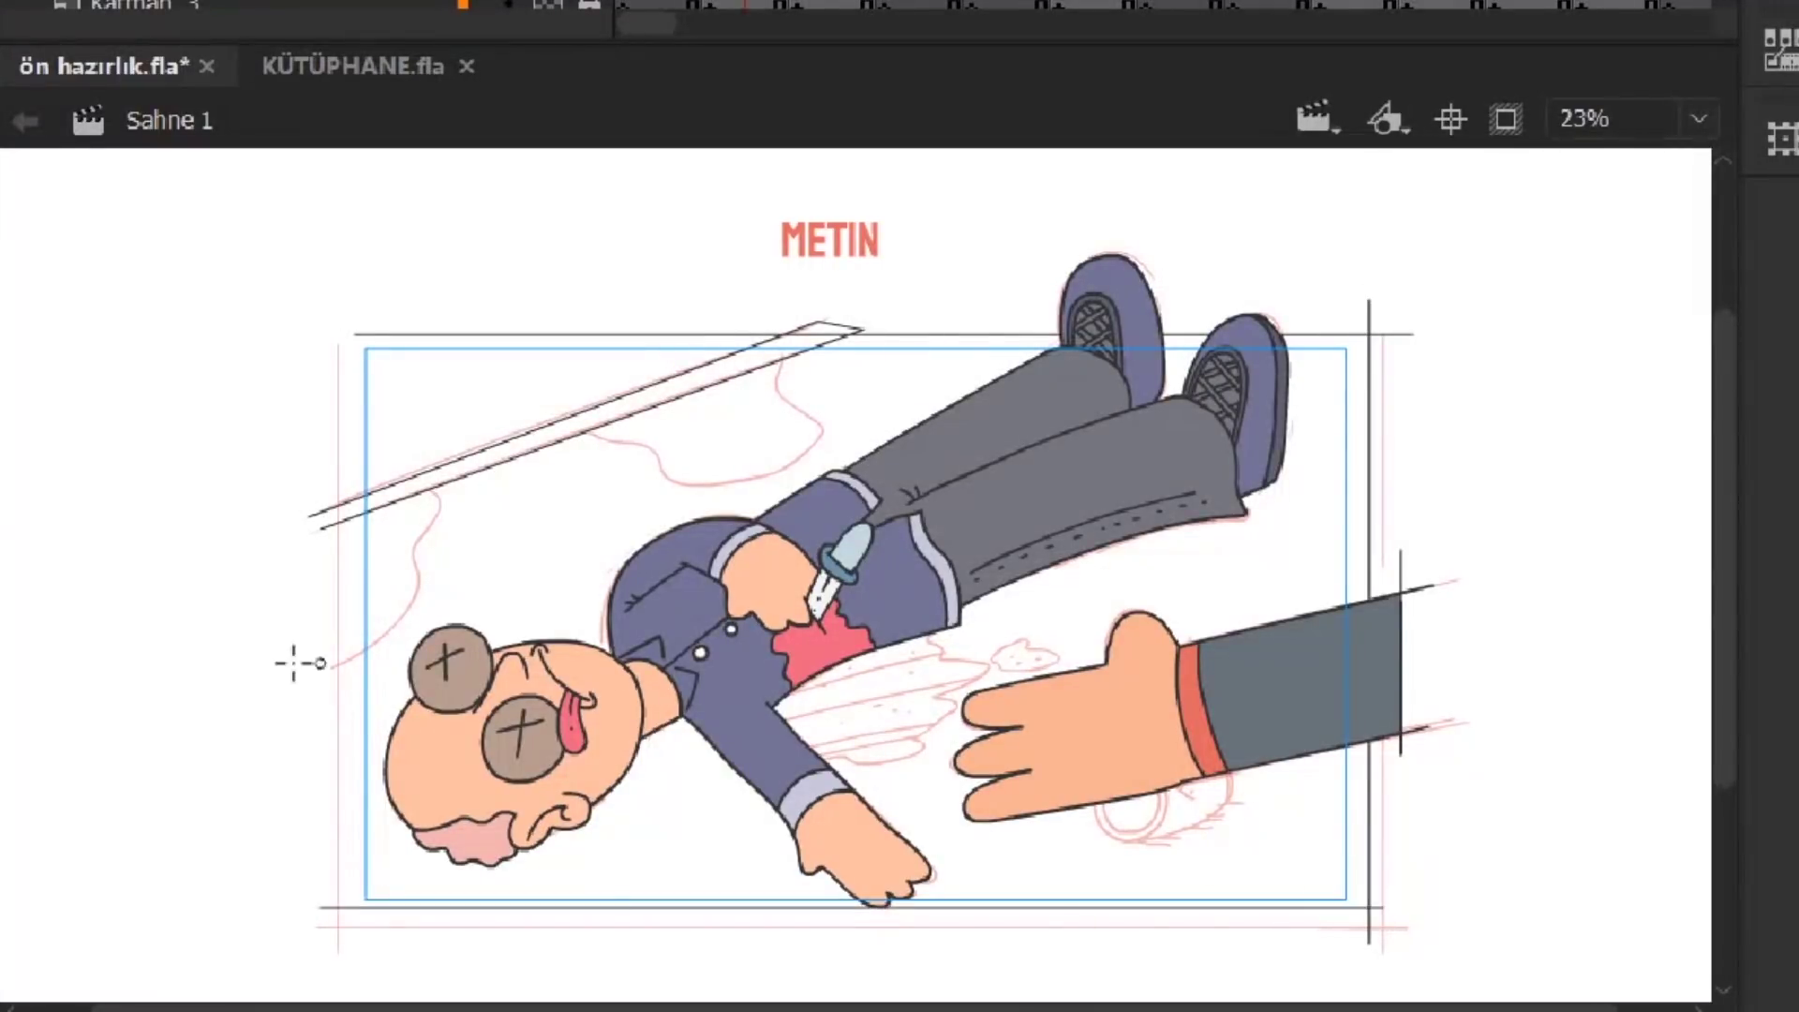
Complete the frame with its left border line and draw the wavy outline hanging below the slanted pavement edge
left_click(703, 300)
left_click(674, 403, "alt")
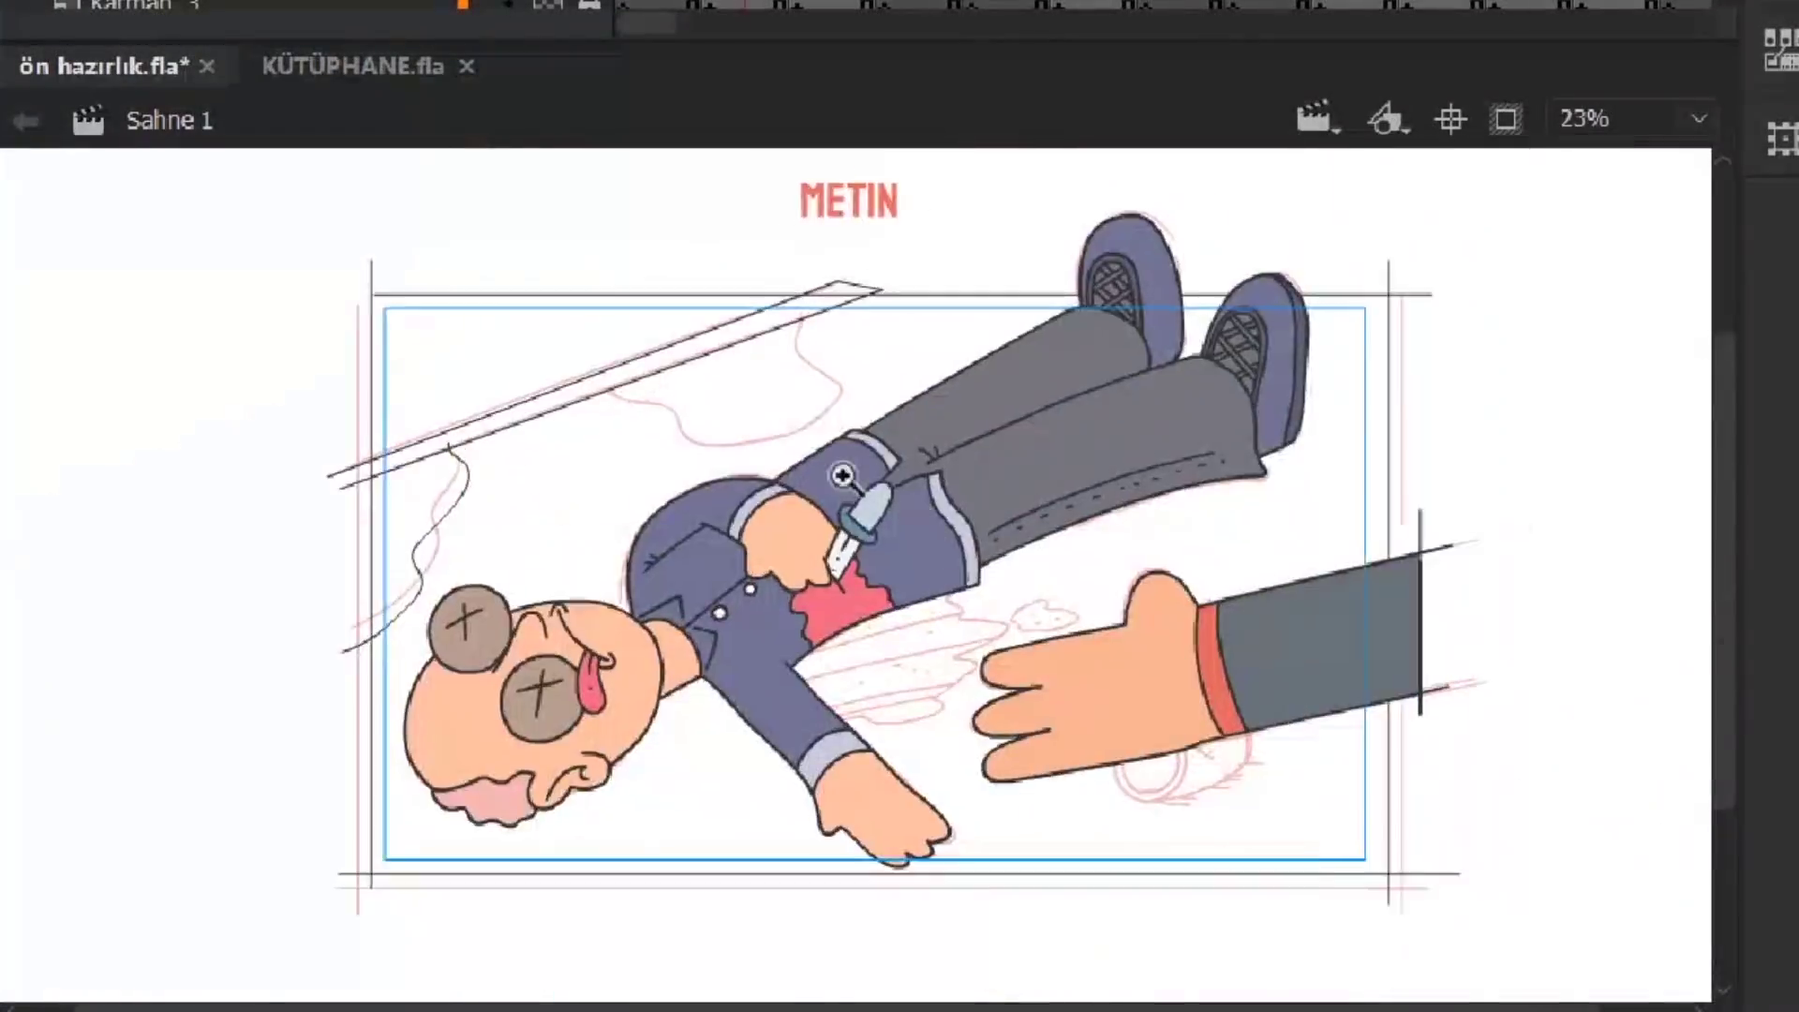
left_click(643, 514)
left_click(931, 517, "alt")
Ink the outline of the blood puddle beside the body and the small separate splash next to it
left_click(931, 517)
key("l")
left_click_drag(979, 380, 985, 687)
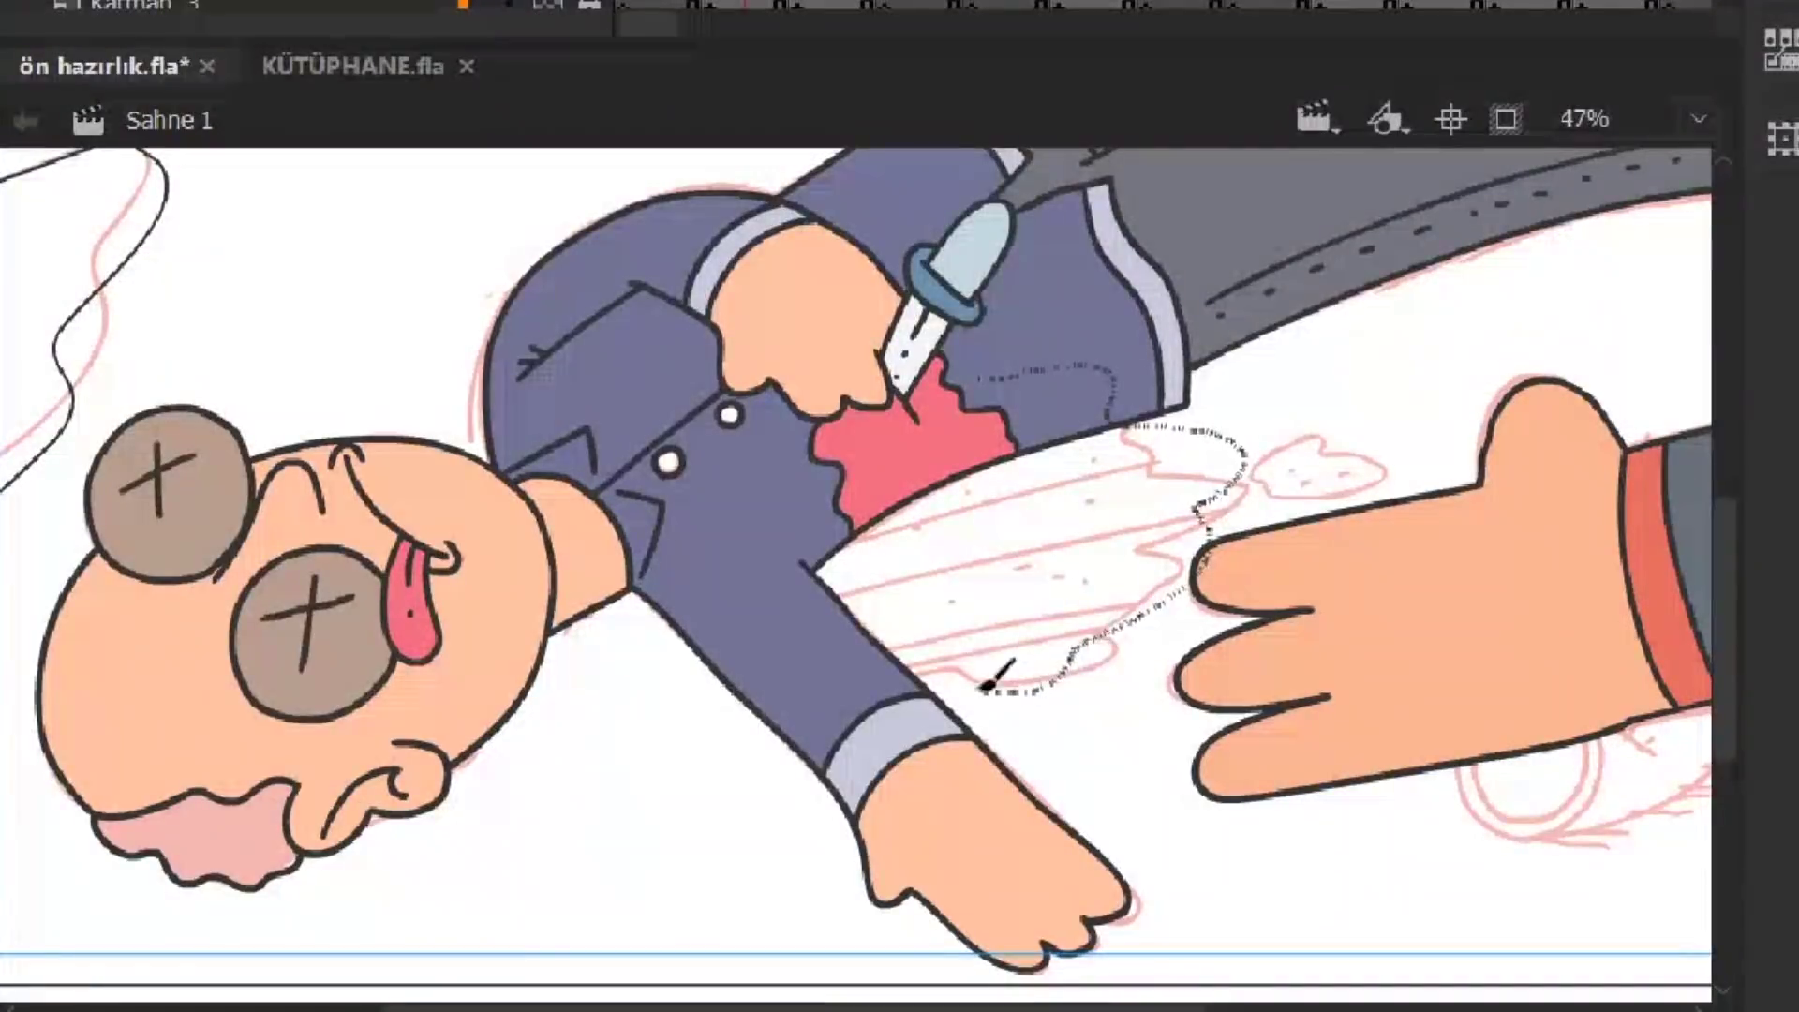
left_click_drag(1108, 349, 1110, 347)
key("ctrl+equal")
left_click_drag(914, 474, 914, 474)
Ink the inner and outer rings at the front end of the tube-shaped object below the sketched hand
key("z")
left_click(908, 425)
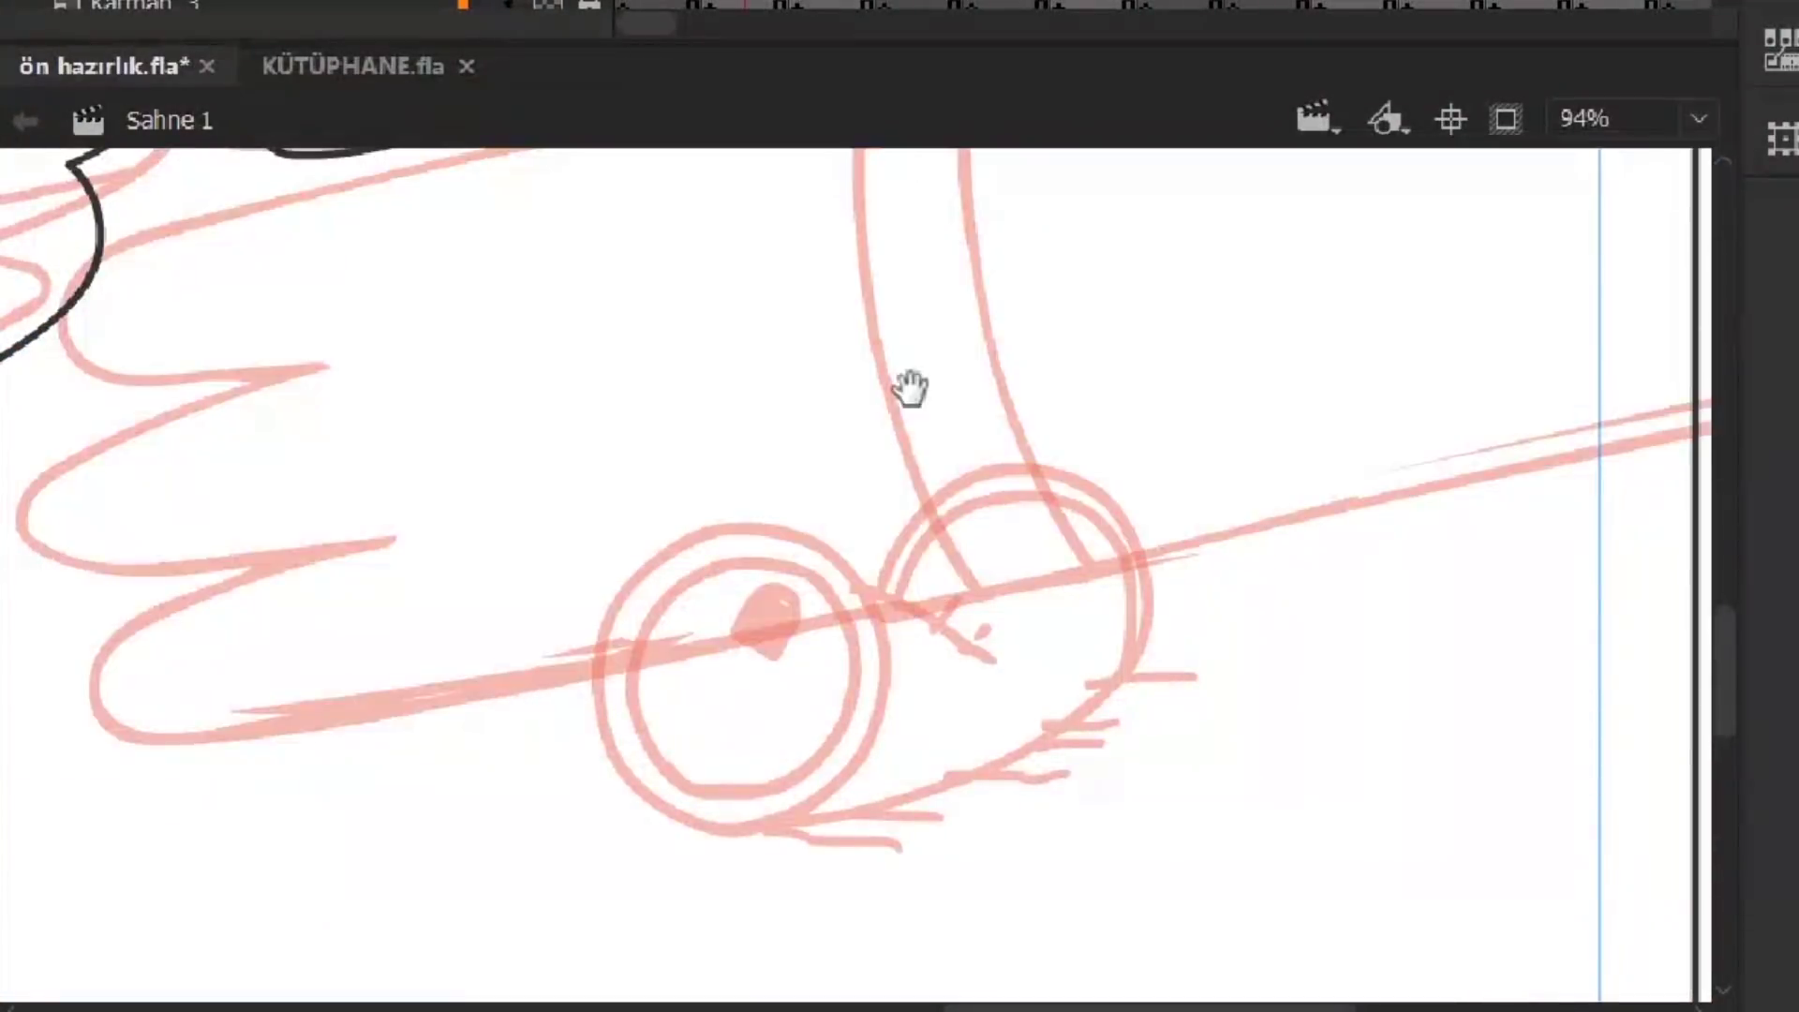
left_click(1081, 381)
mouse_move(923, 562)
left_mouse_down()
mouse_move(815, 353)
mouse_move(807, 797)
mouse_move(921, 560)
left_mouse_up()
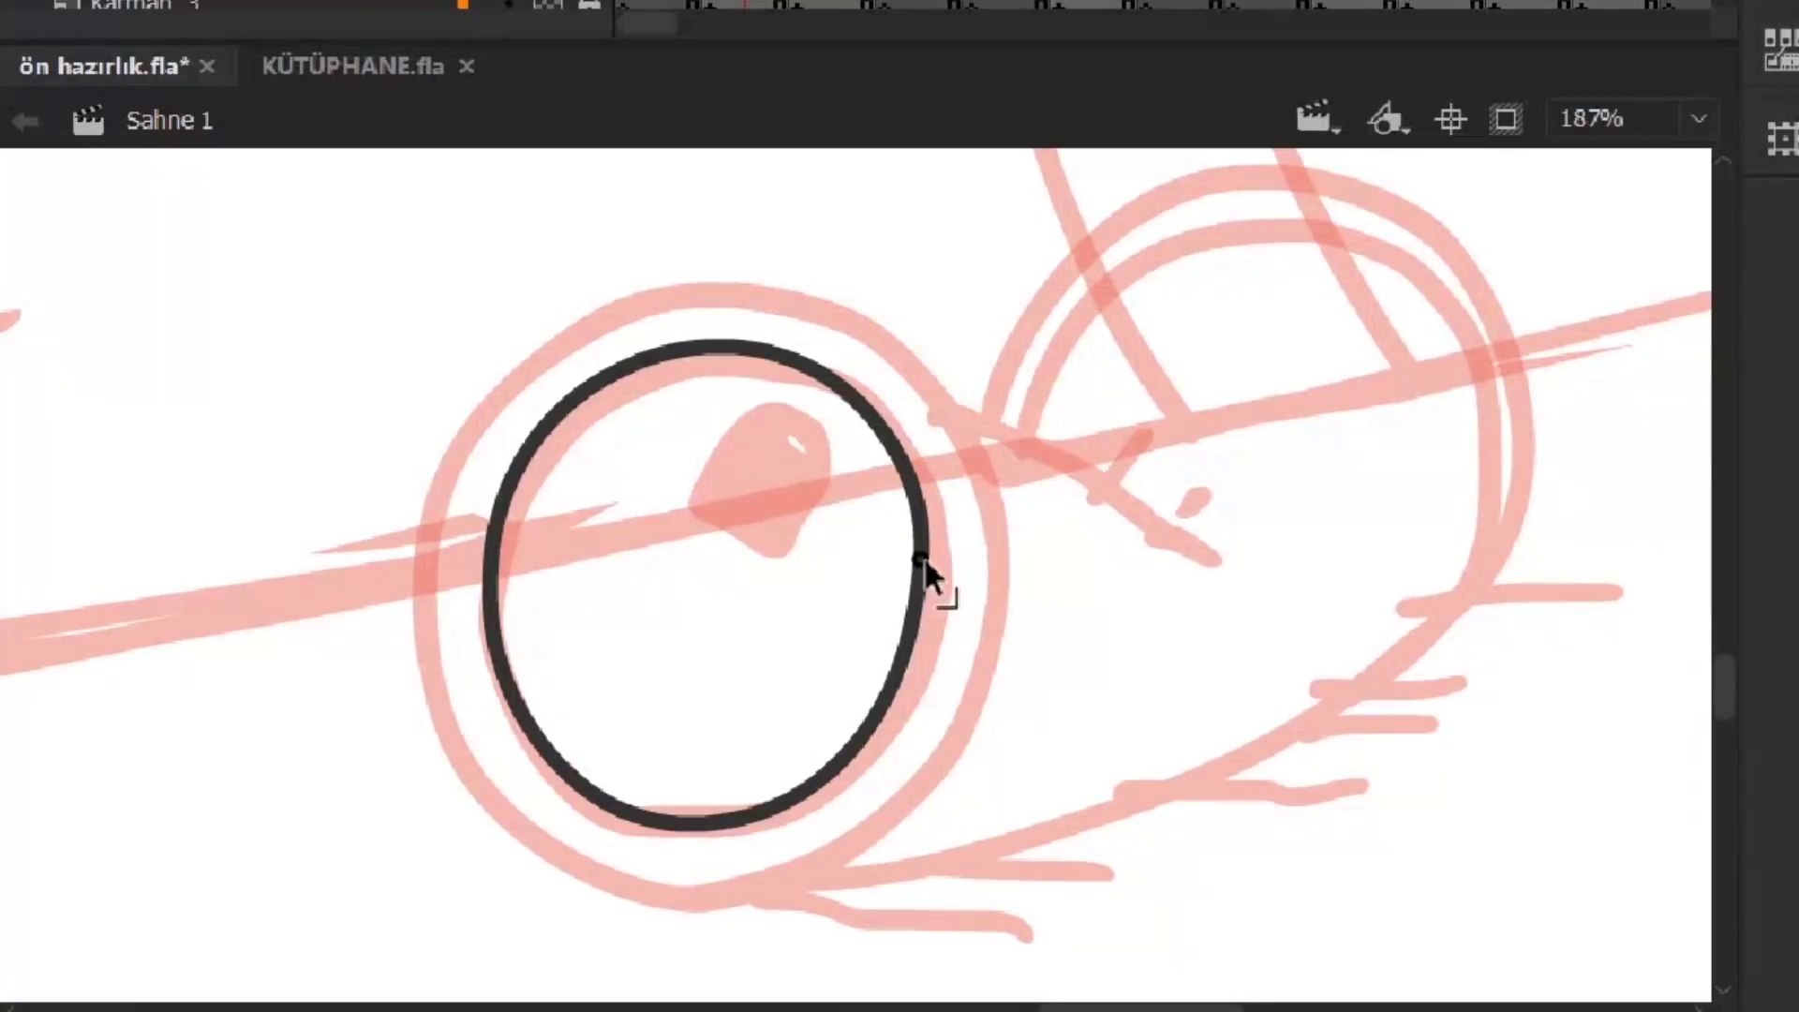
mouse_move(935, 363)
left_mouse_down()
mouse_move(571, 337)
mouse_move(445, 662)
mouse_move(525, 815)
left_mouse_up()
key("ctrl+z")
mouse_move(567, 854)
left_mouse_down()
mouse_move(490, 755)
mouse_move(1016, 575)
mouse_move(562, 862)
left_mouse_up()
Ink the tube-shaped object's jagged upper edge, the double arc of its far rim and its long lower edge
scroll(562, 863, "right", 5)
mouse_move(663, 437)
left_mouse_down()
mouse_move(690, 422)
mouse_move(960, 618)
left_mouse_up()
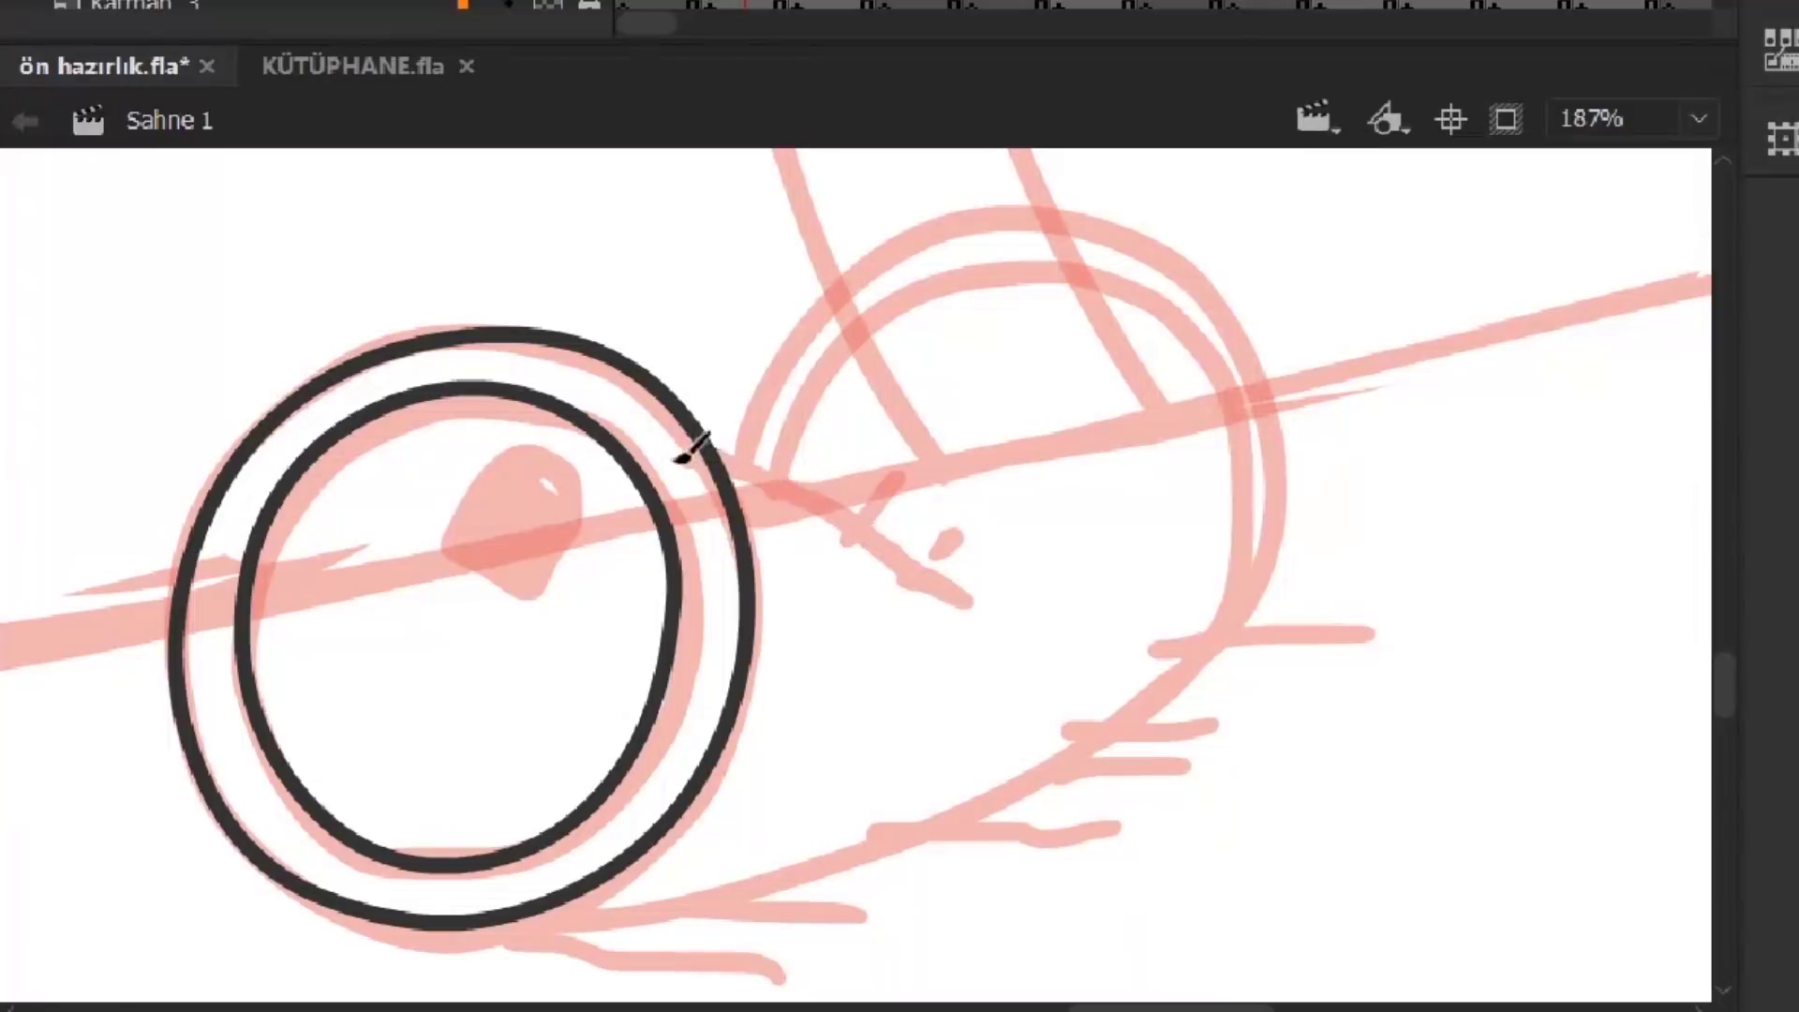
scroll(749, 450, "down", 3)
scroll(750, 449, "right", 3)
mouse_move(346, 767)
left_mouse_down()
mouse_move(964, 600)
mouse_move(931, 141)
mouse_move(609, 370)
left_mouse_up()
left_click_drag(942, 337, 899, 501)
mouse_move(530, 520)
left_mouse_down()
mouse_move(900, 248)
mouse_move(984, 309)
mouse_move(1094, 551)
mouse_move(867, 742)
left_mouse_up()
scroll(1048, 399, "left", 1)
Ink the small rounded wedge inside the front ring of the tube-shaped object
left_click(955, 712)
key("ctrl+=")
key("b")
mouse_move(674, 655)
left_mouse_down()
mouse_move(453, 555)
mouse_move(675, 646)
left_mouse_up()
key("ctrl+minus")
key("ctrl+minus")
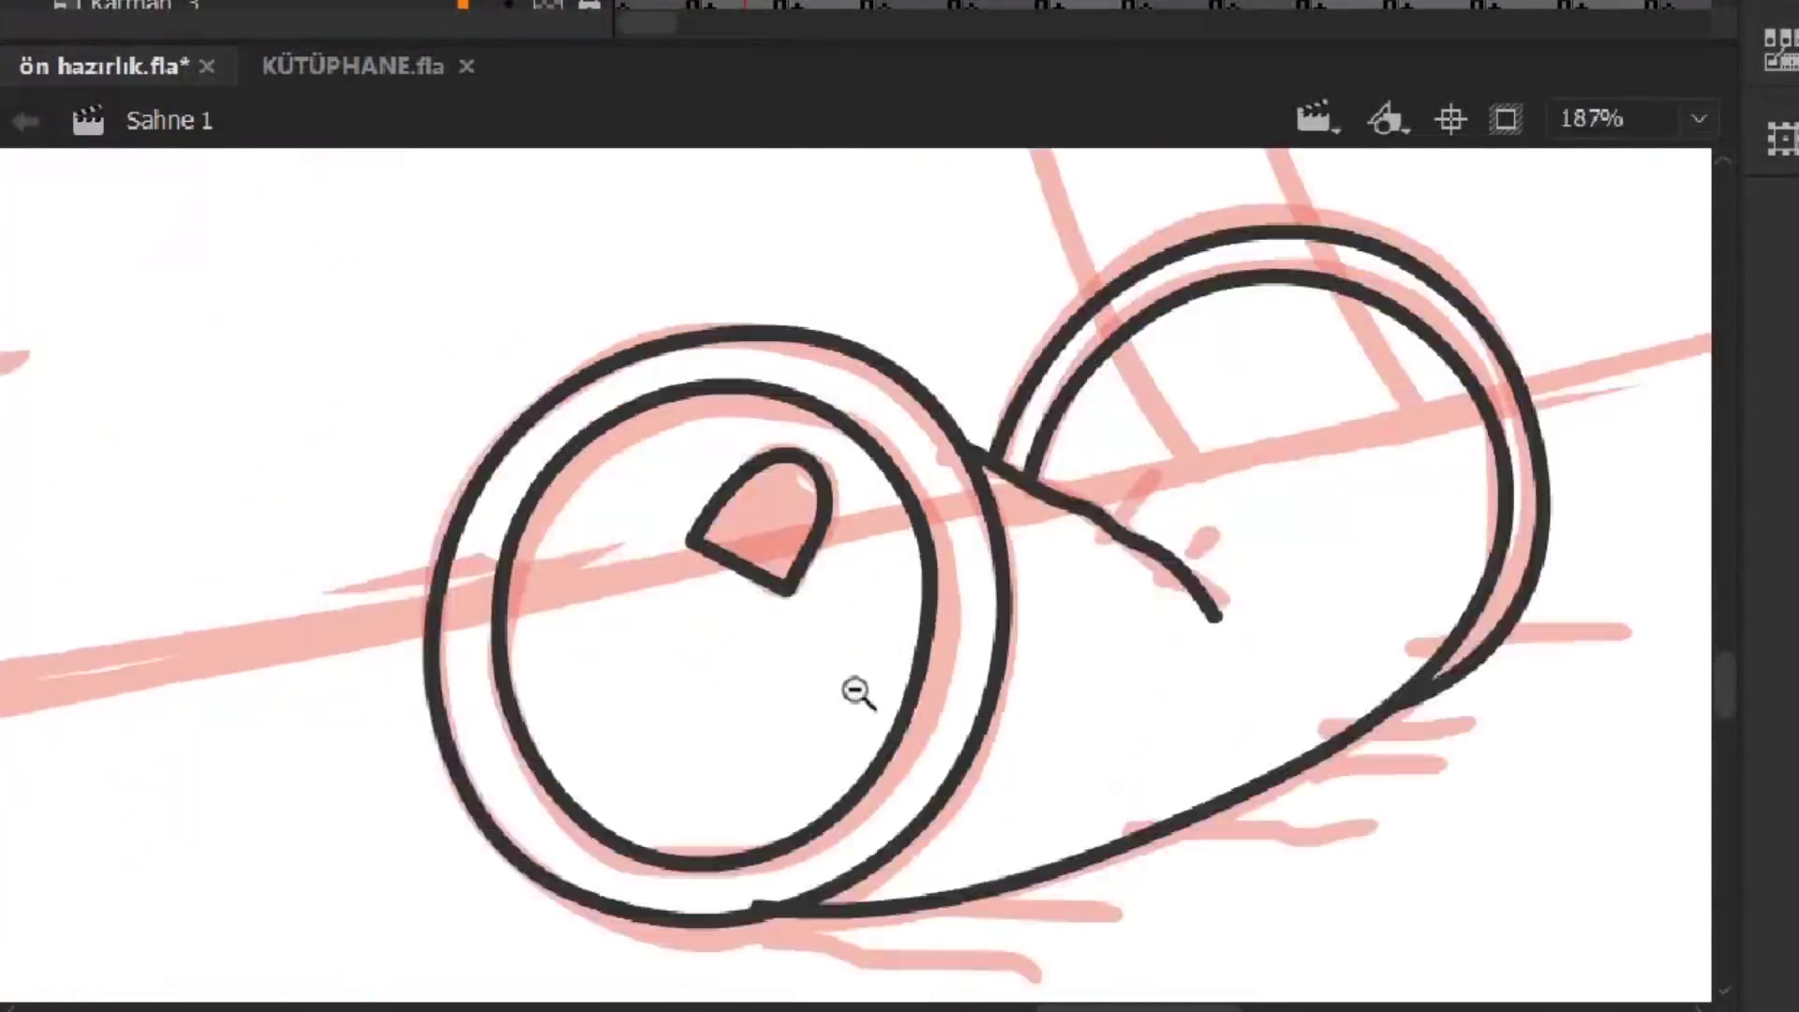
key("ctrl+minus")
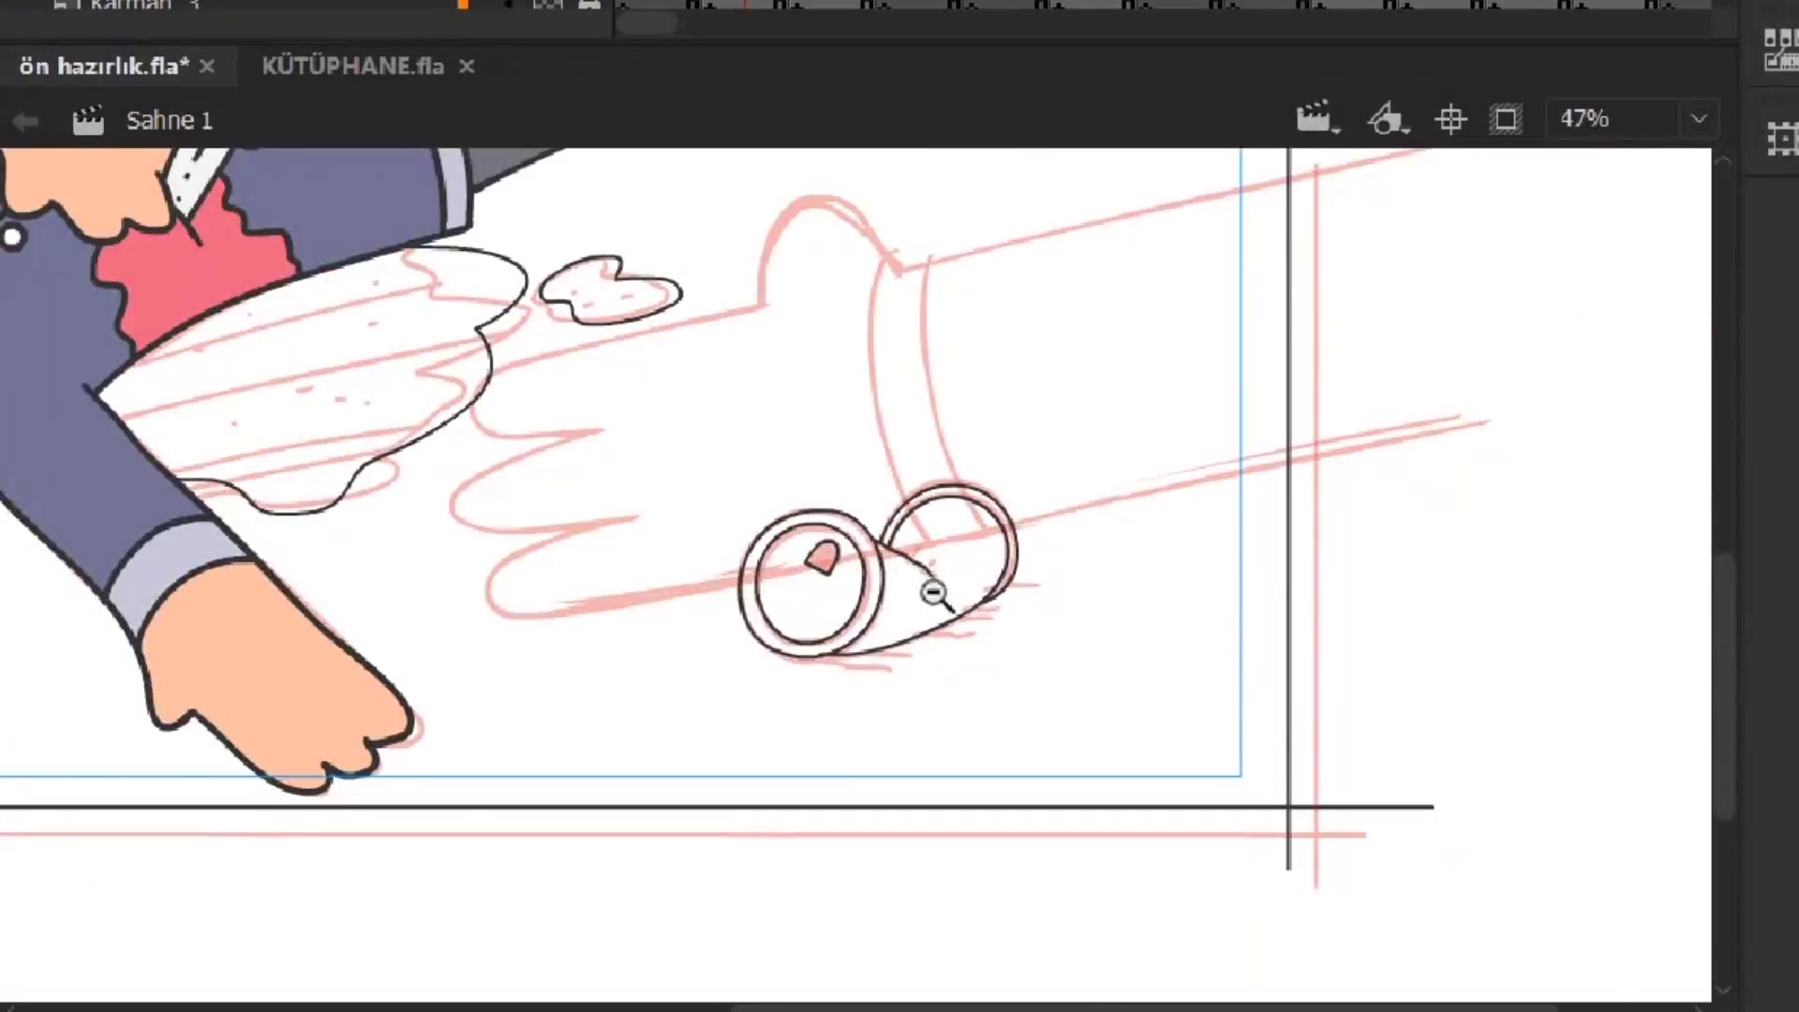
left_click(933, 590)
key("ctrl+minus")
key("ctrl+minus")
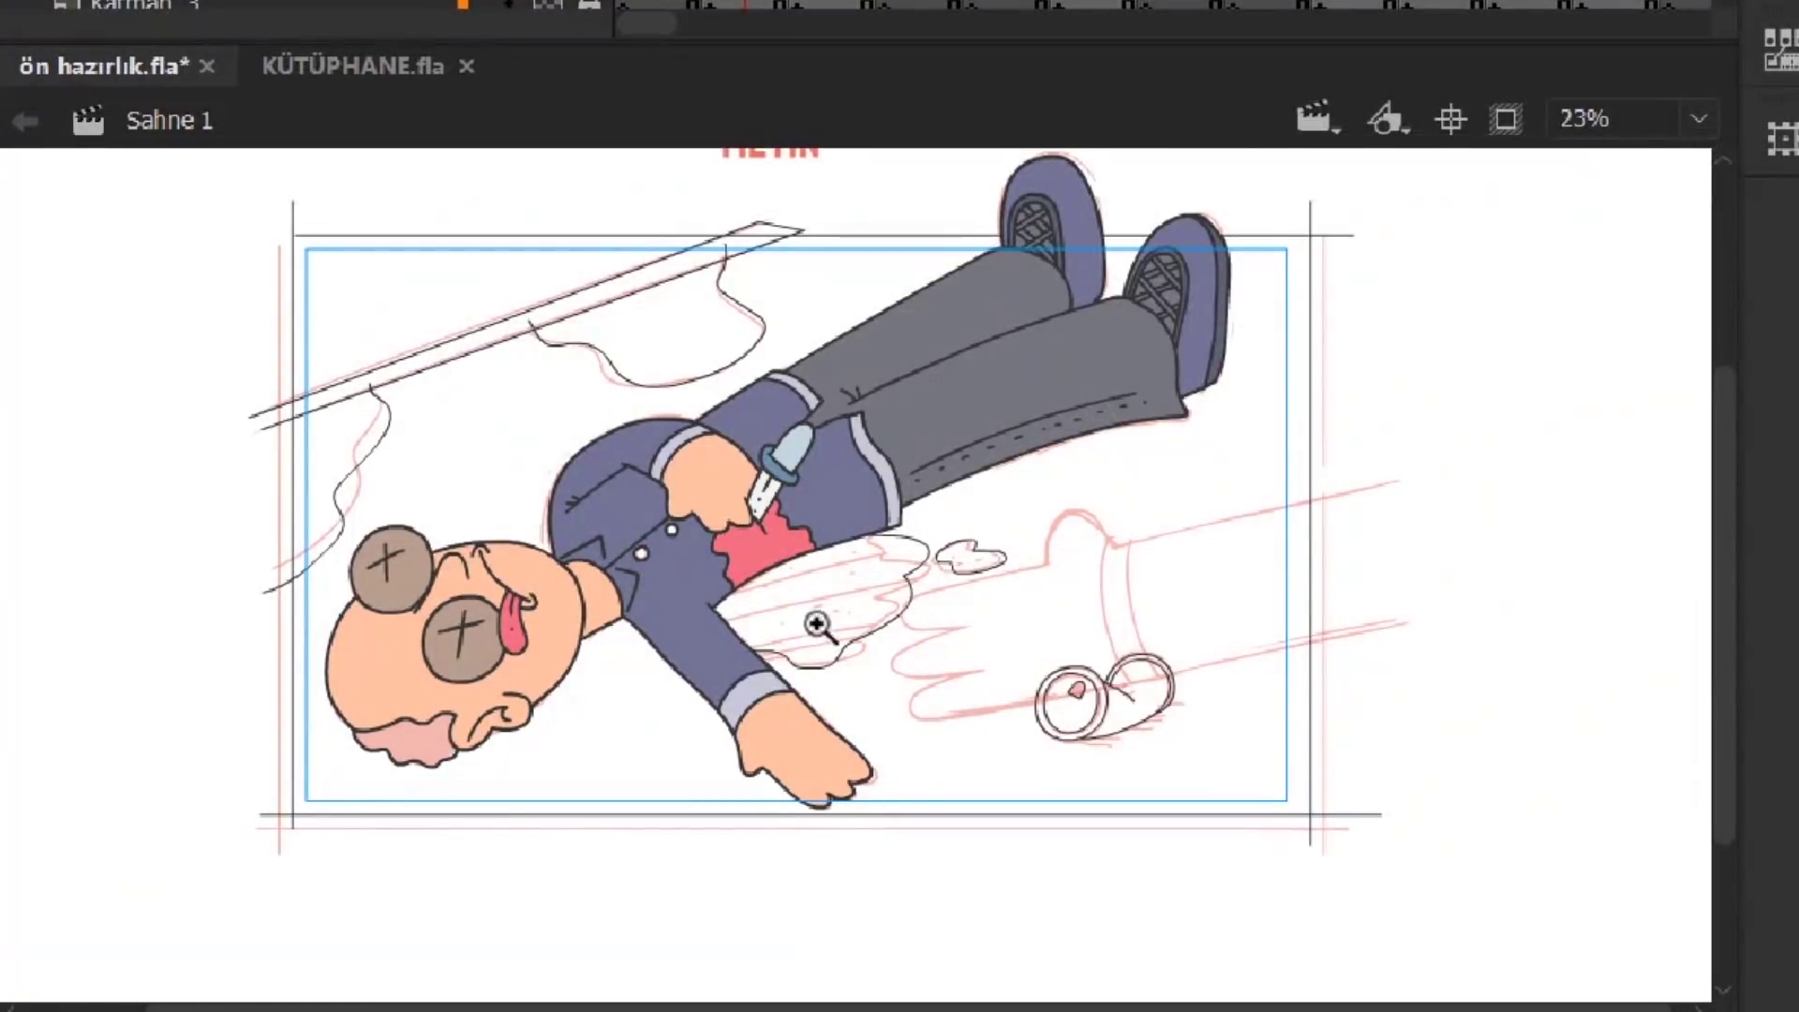
Draw straight slanted stripe lines across the blood puddle, following the sketched stripes
scroll(858, 635, "up", 3)
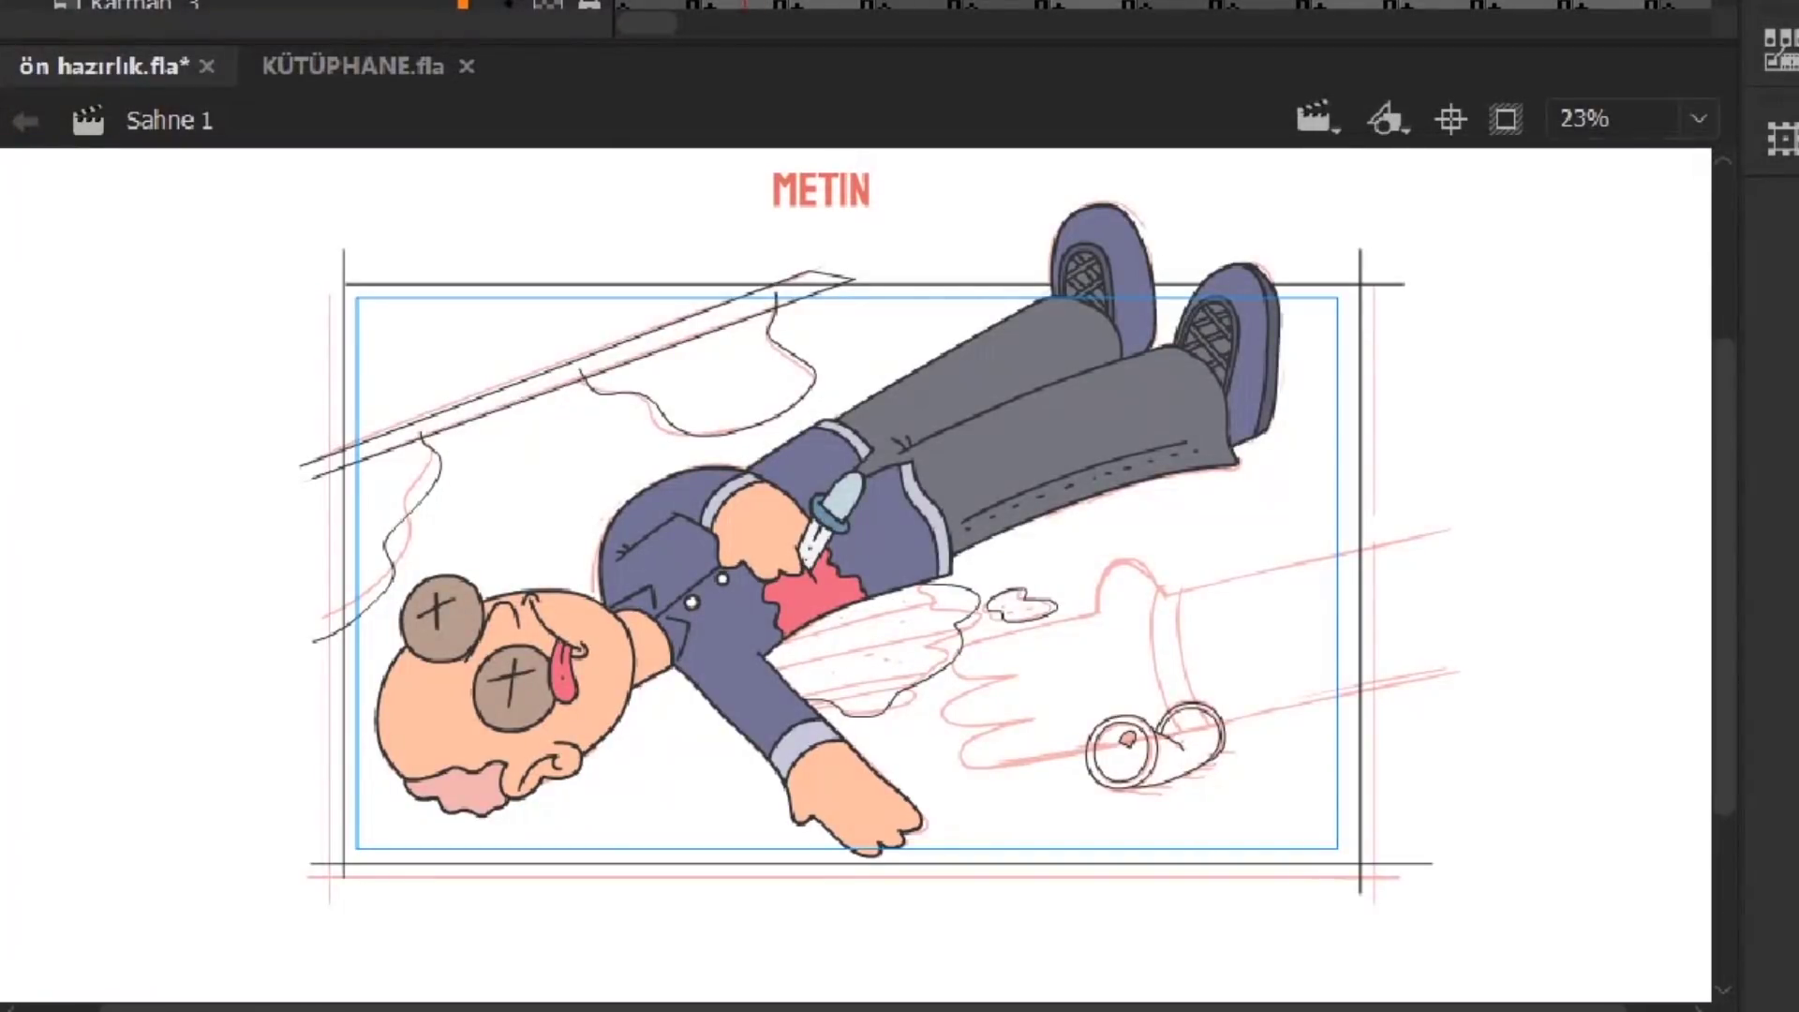
key("ctrl+equal")
key("ctrl+equal")
left_click_drag(679, 551, 1361, 391)
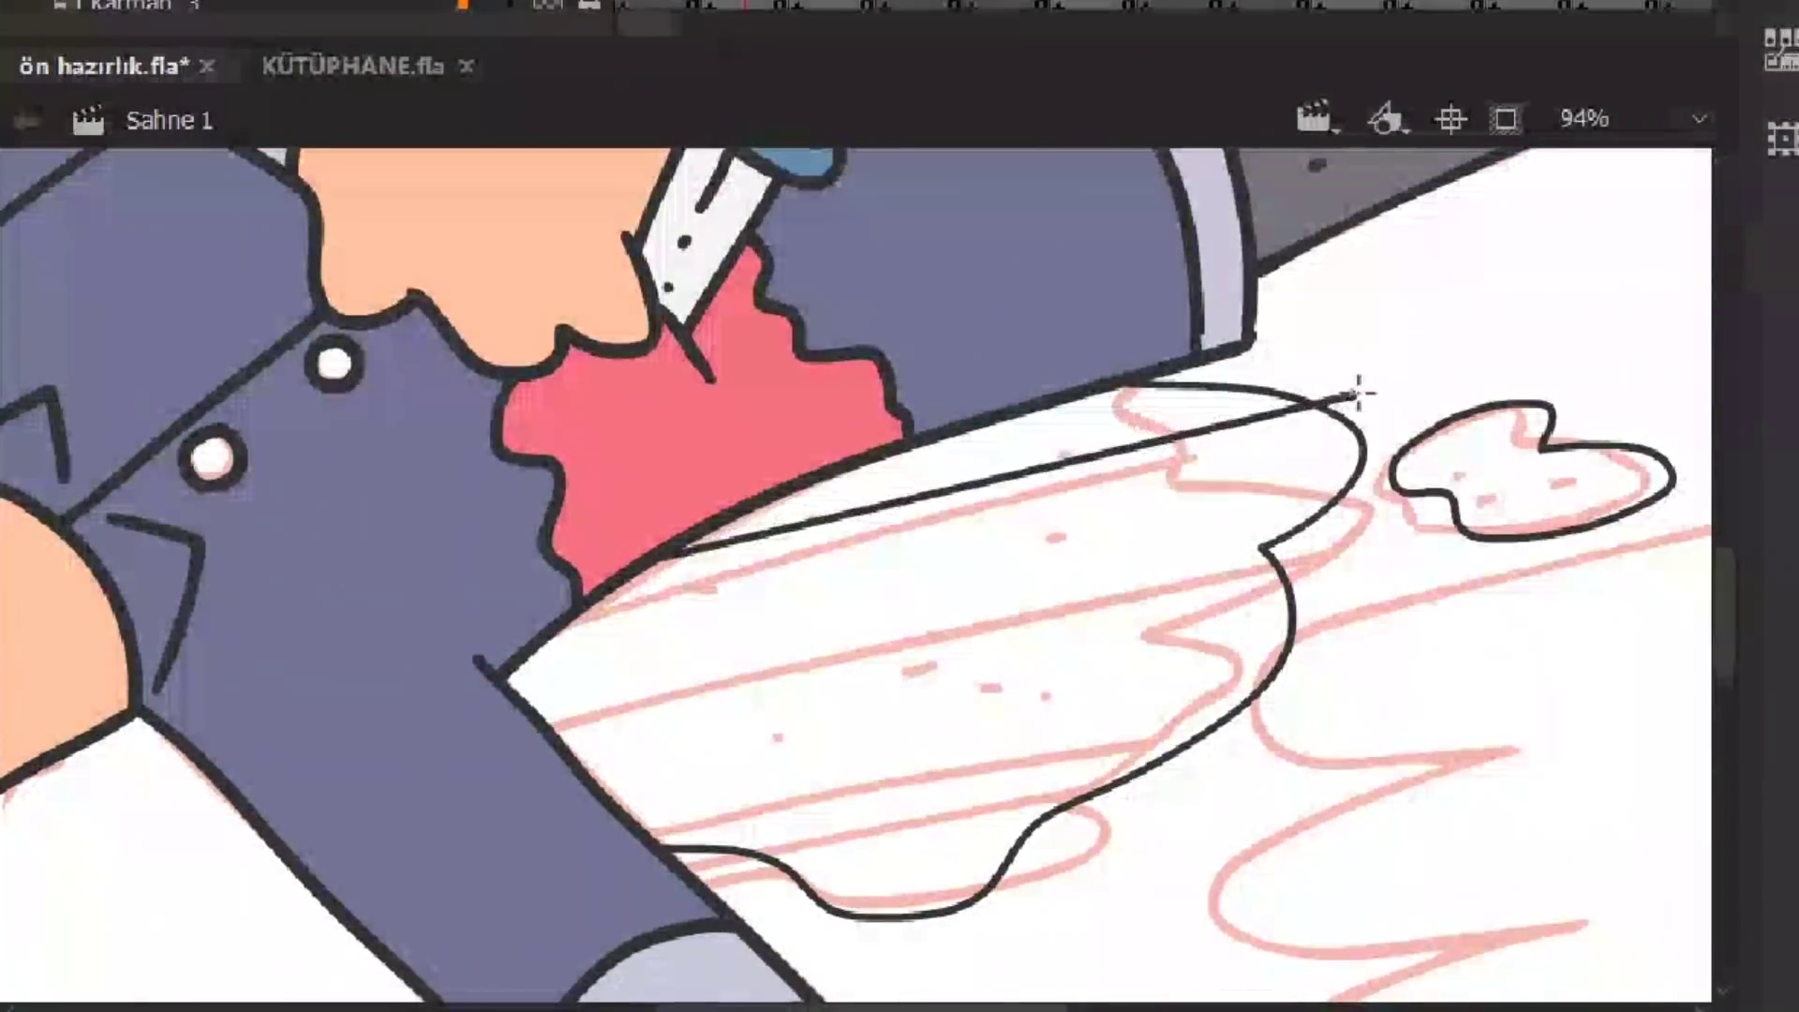
left_click_drag(1372, 504, 529, 701)
left_click_drag(637, 811, 1274, 736)
key("ctrl+minus")
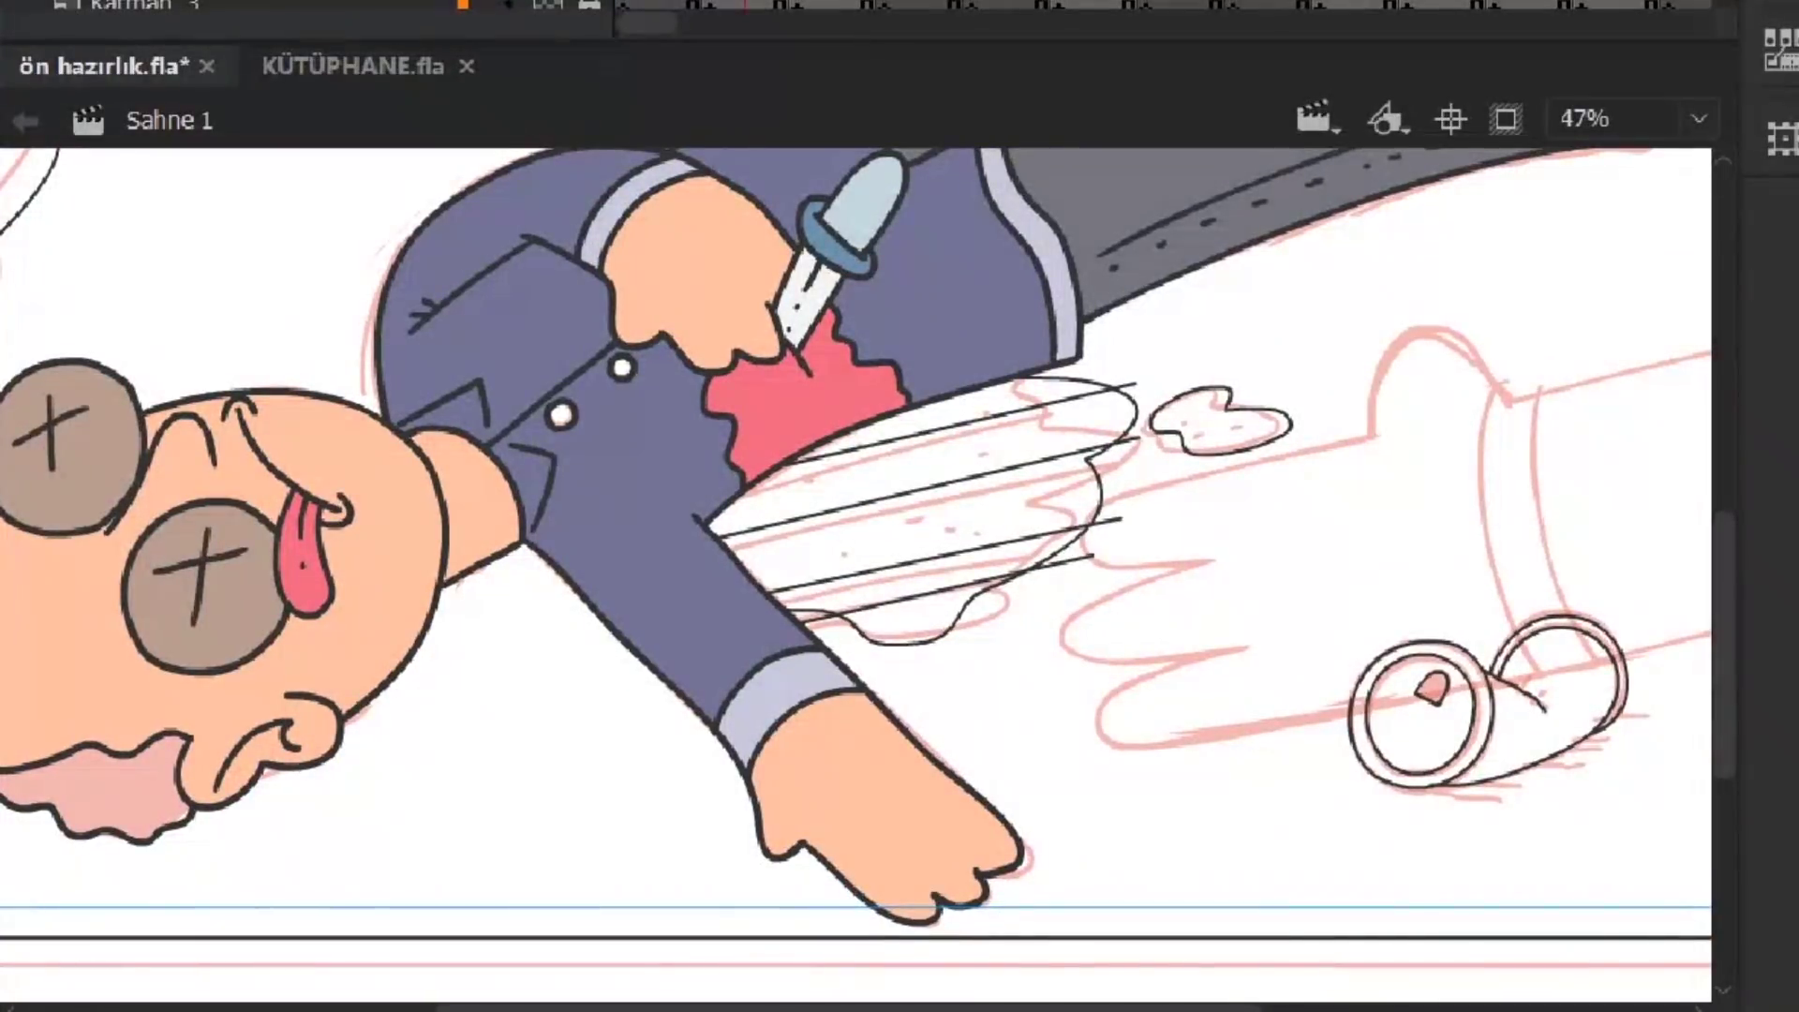
key("ctrl+minus")
Fill the pavement area around the body with a grey-blue matching the background of the upper scene
left_click_drag(751, 353, 942, 45)
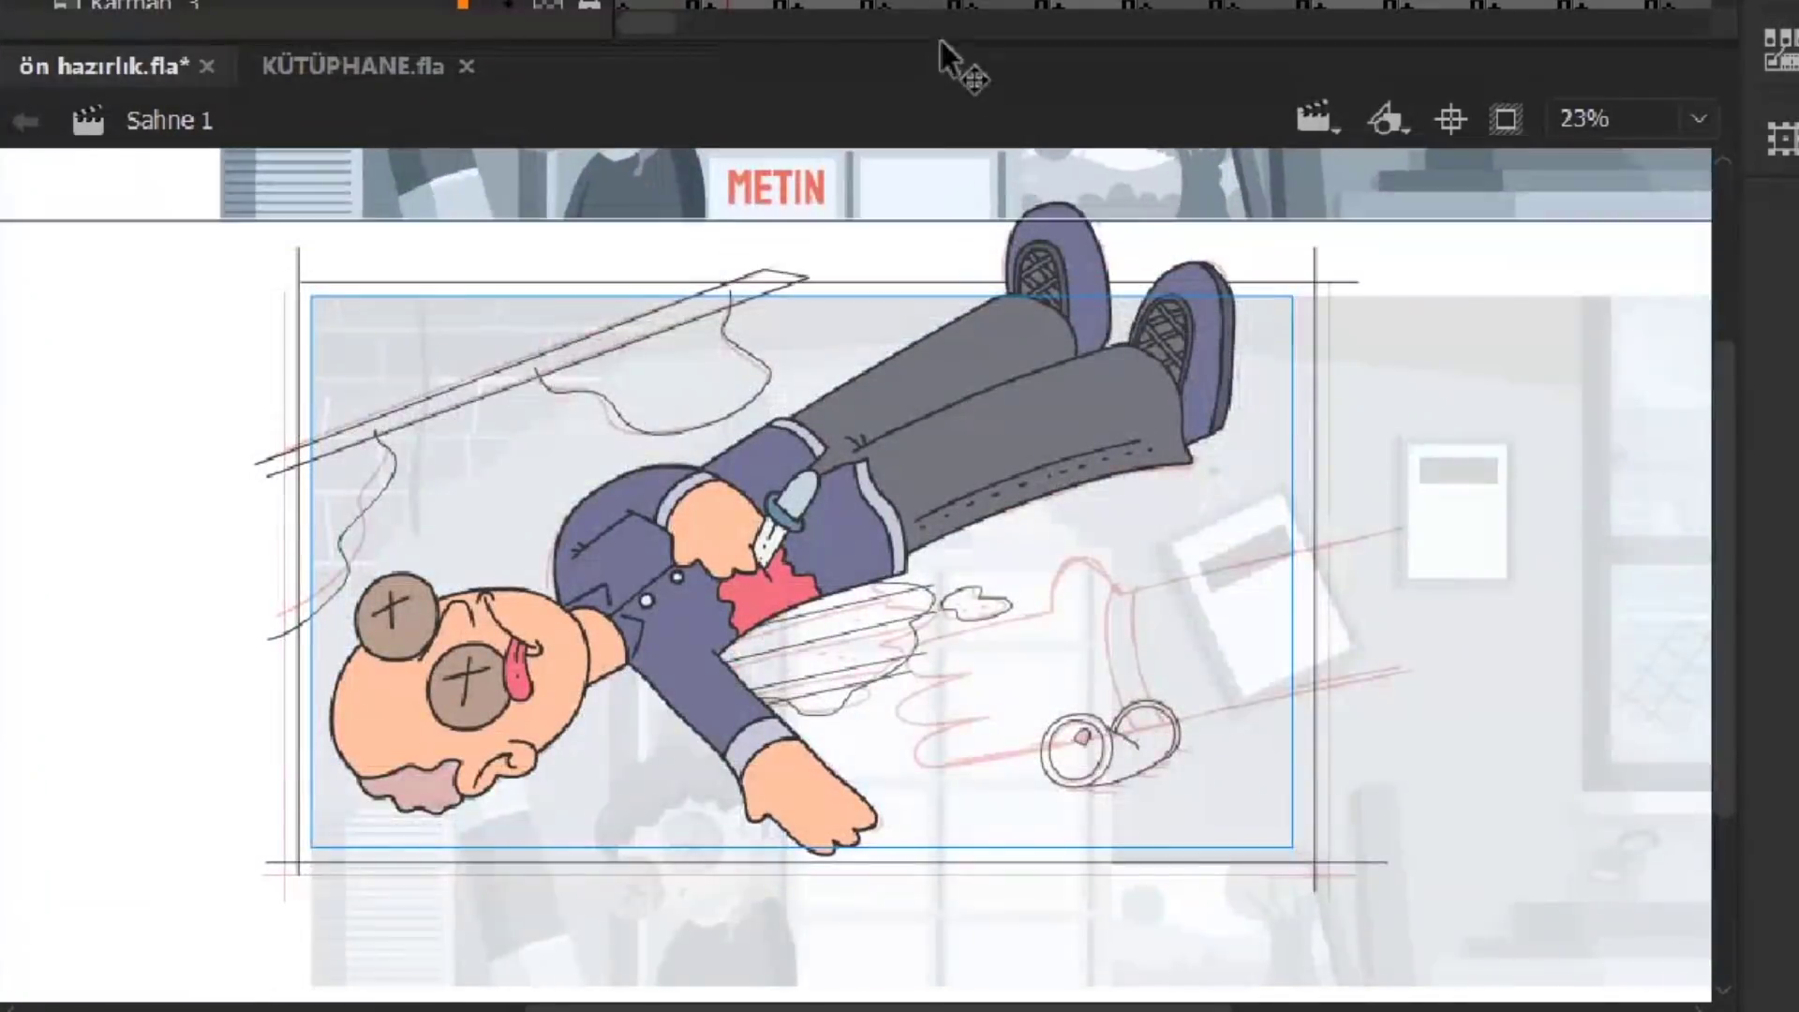
scroll(1397, 193, "up", 2)
scroll(1576, 351, "up", 3)
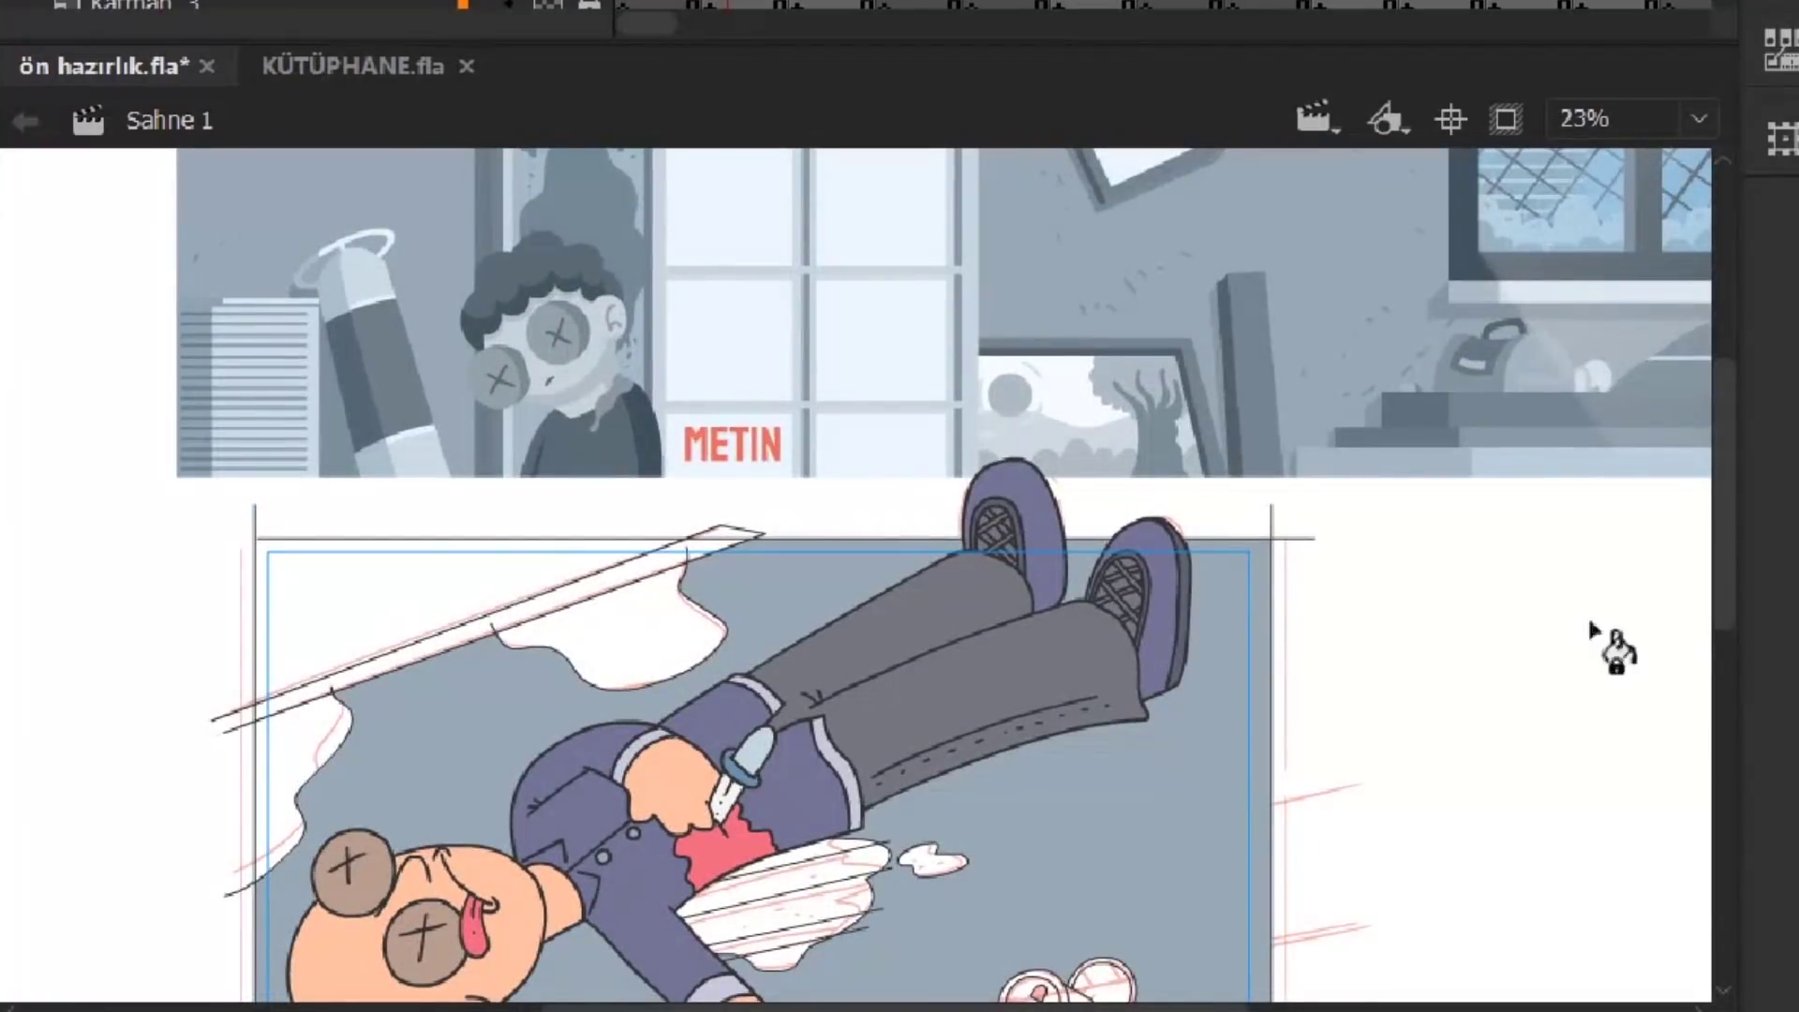
Fill the blood puddle's stripes in alternating red and light pink, the small splash in red and the pavement stains in darker grey-blue
scroll(1092, 791, "down", 2)
key("ctrl+equal")
scroll(987, 690, "left", 2)
left_click(824, 562)
left_click(792, 754)
left_click(844, 684)
left_click(843, 595)
left_click(855, 719)
key("ctrl+equal")
left_click(1161, 492)
key("ctrl+minus")
key("ctrl+minus")
key("ctrl+equal")
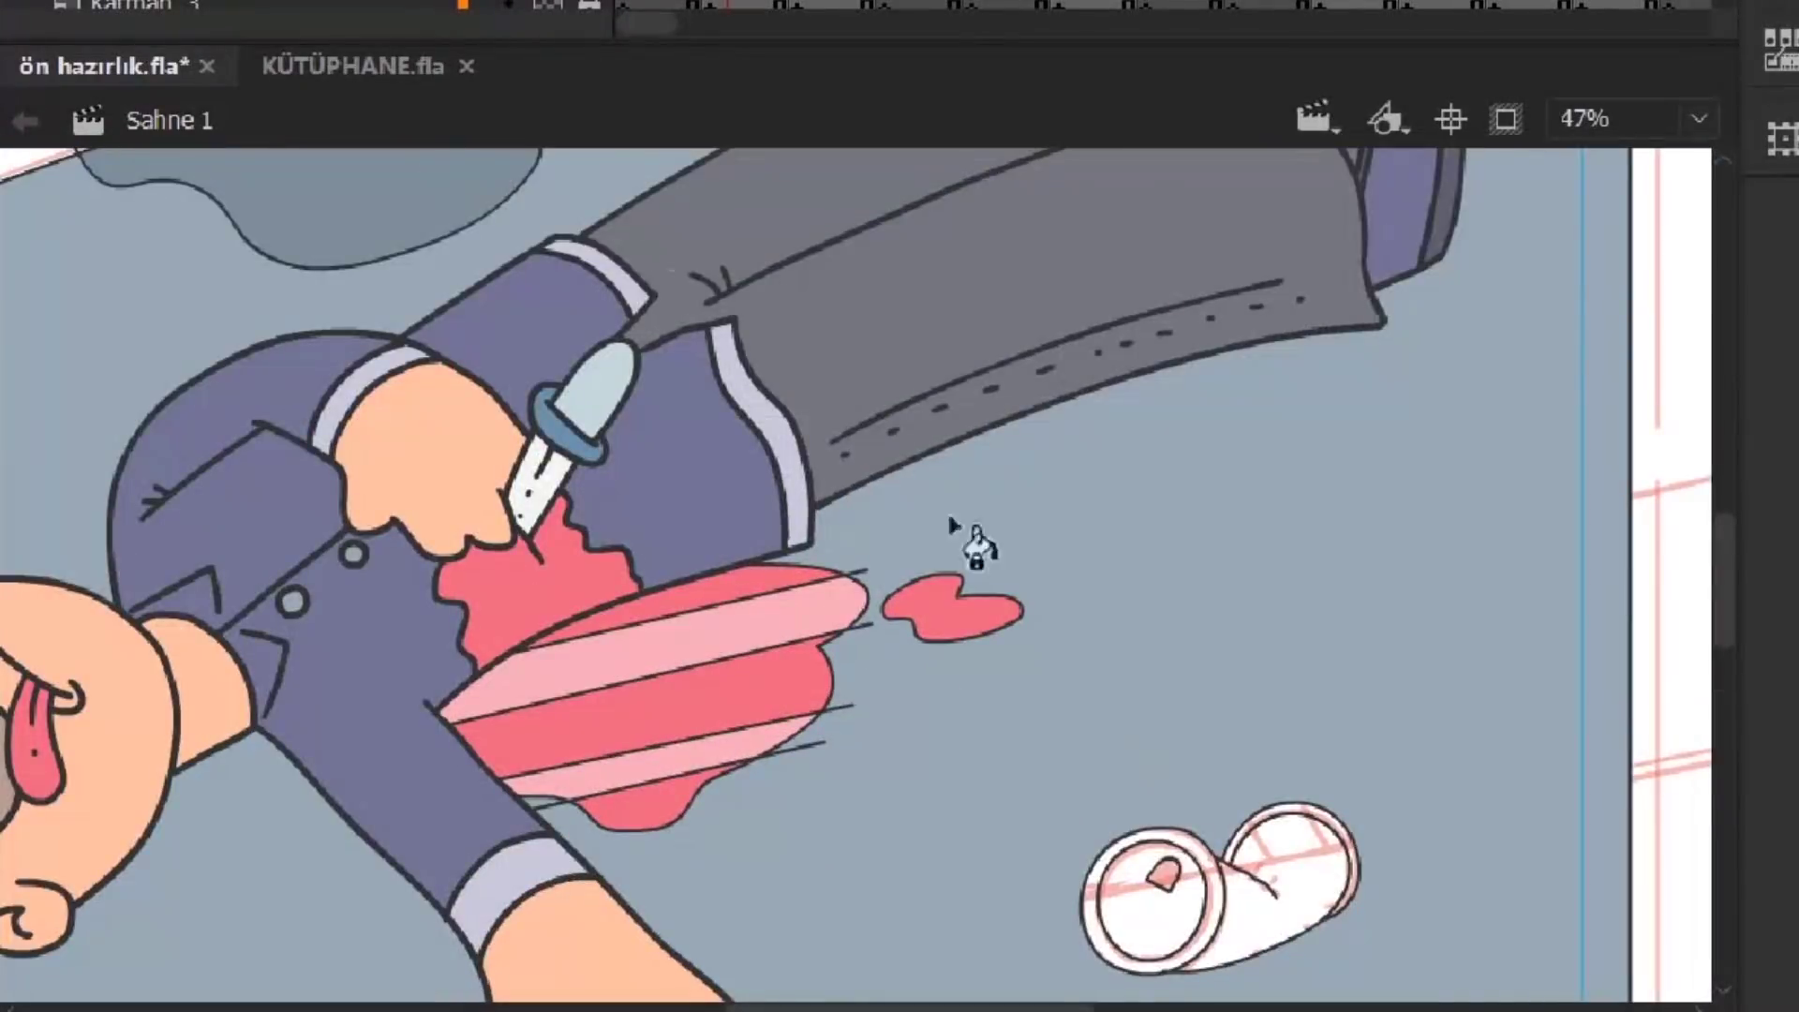
Colour the tube-shaped object with grey-blue rims, a dark grey body, a light grey front face and a dark wedge
left_click(1091, 900)
key("ctrl+equal")
left_click(1124, 522)
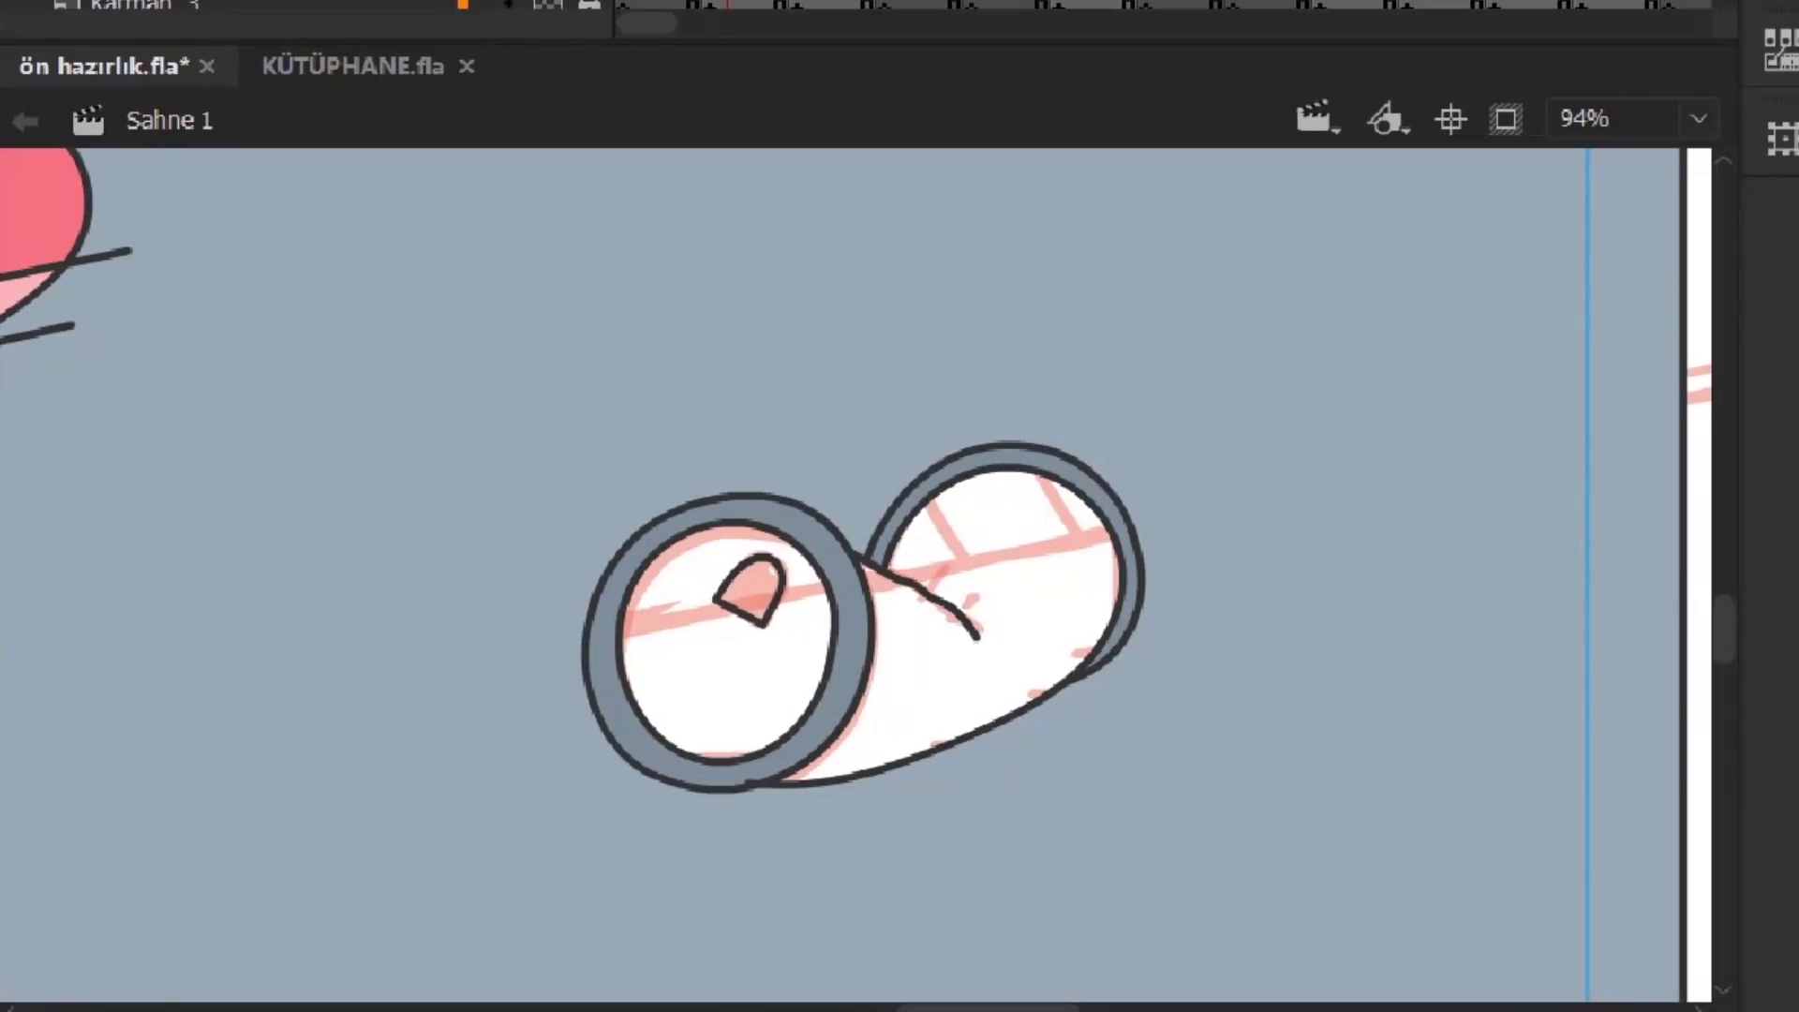
scroll(1217, 675, "right", 3)
left_click(993, 600)
scroll(1096, 655, "left", 5)
left_click(1025, 670)
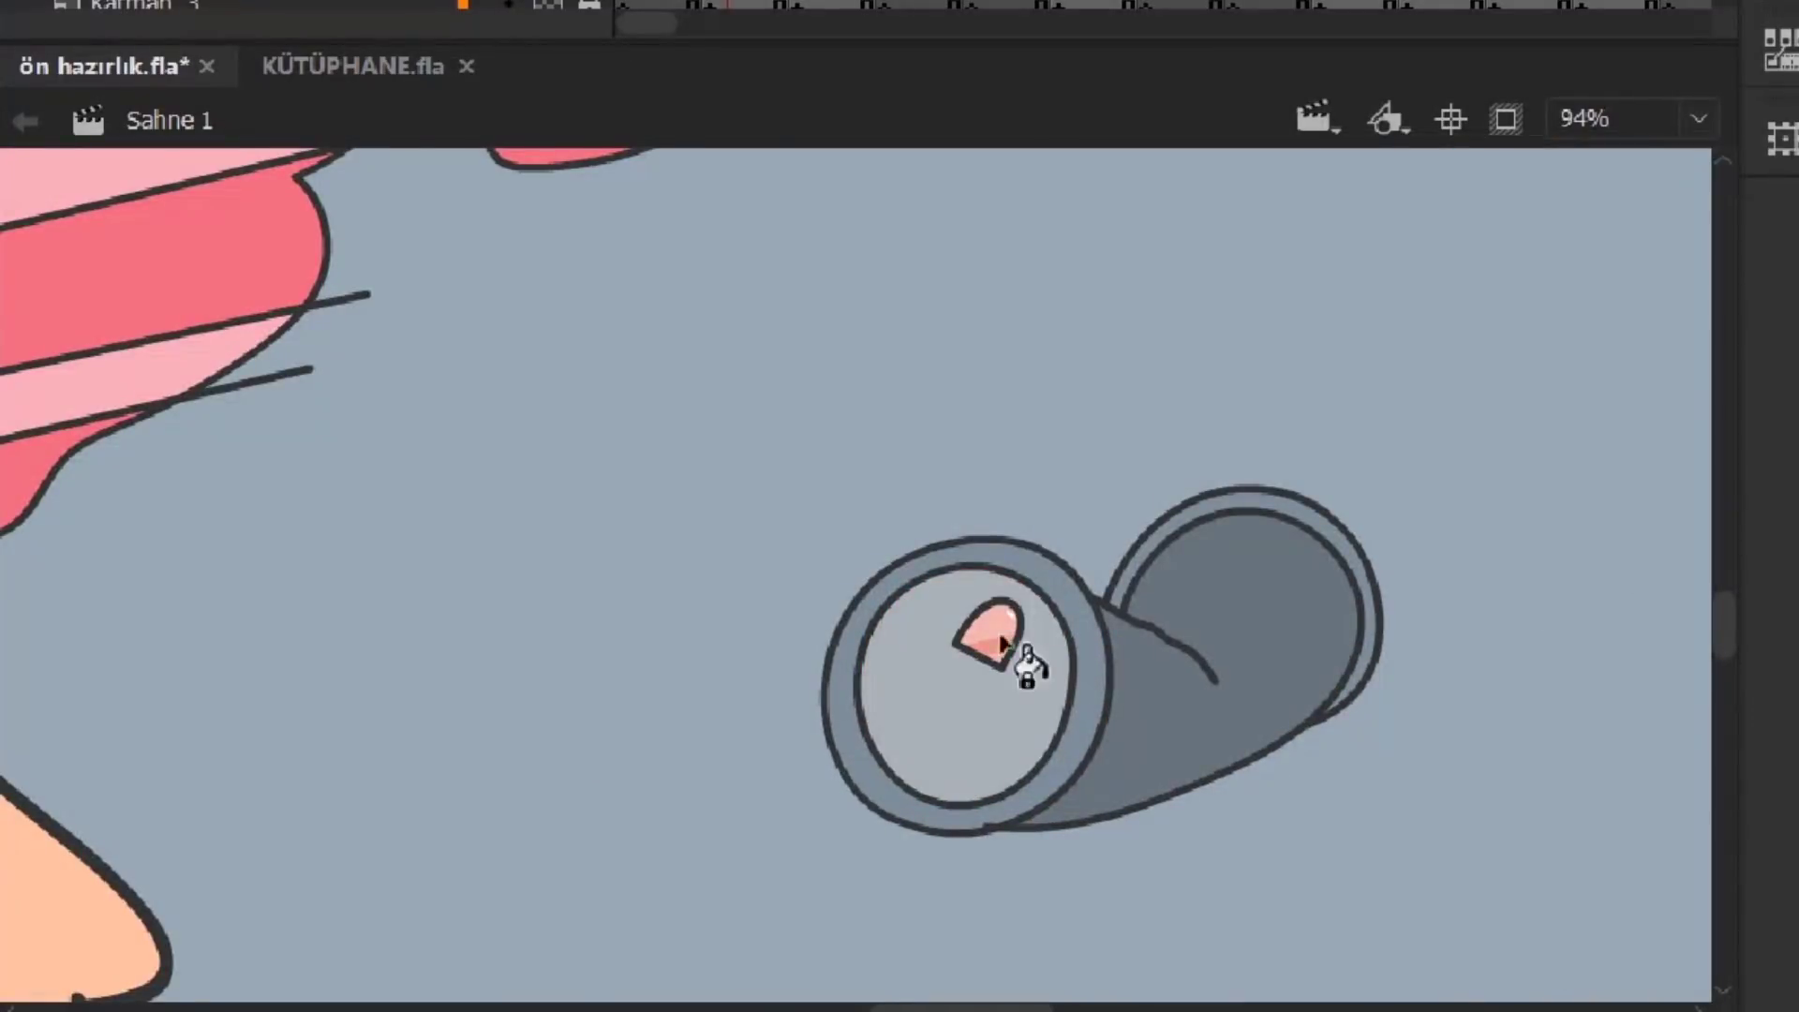
key("ctrl+minus")
key("ctrl+minus")
Fill the empty wall corner above the slanted strip with grey-blue and the strip itself with a darker grey-blue
scroll(743, 743, "up", 5)
key("ctrl+equal")
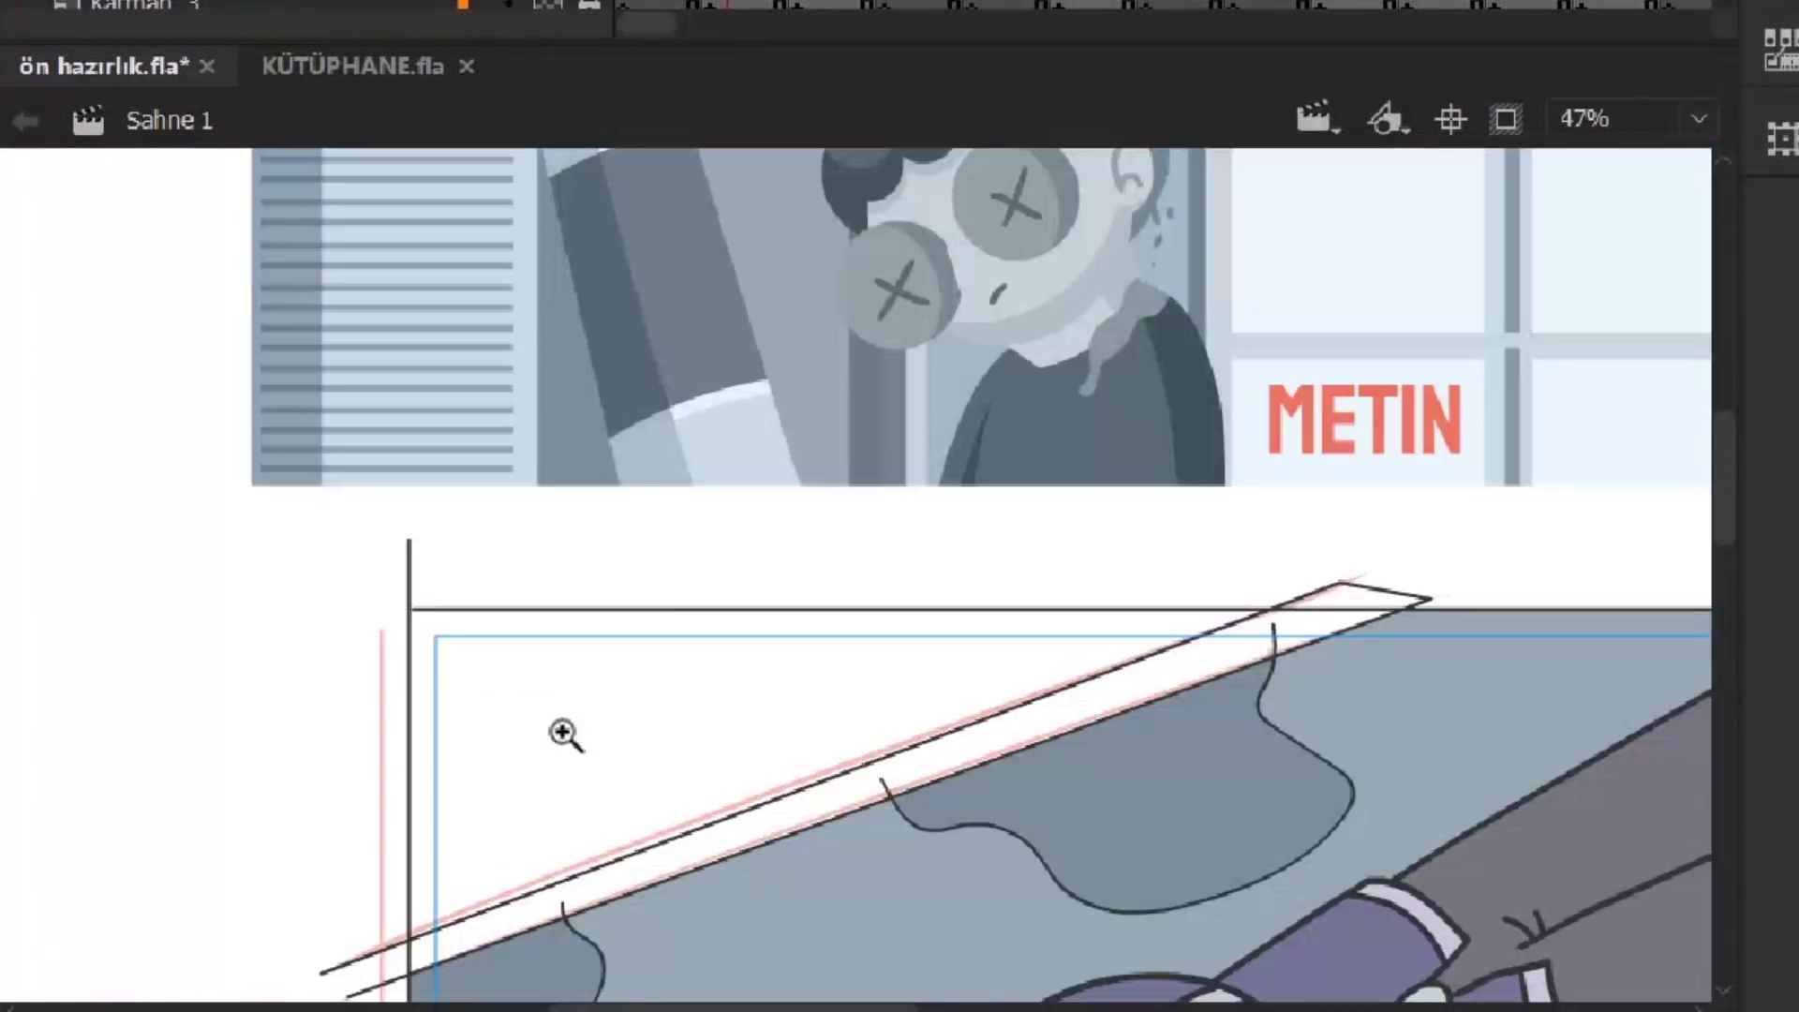
key("ctrl+minus")
left_click(712, 478)
scroll(1364, 225, "right", 2)
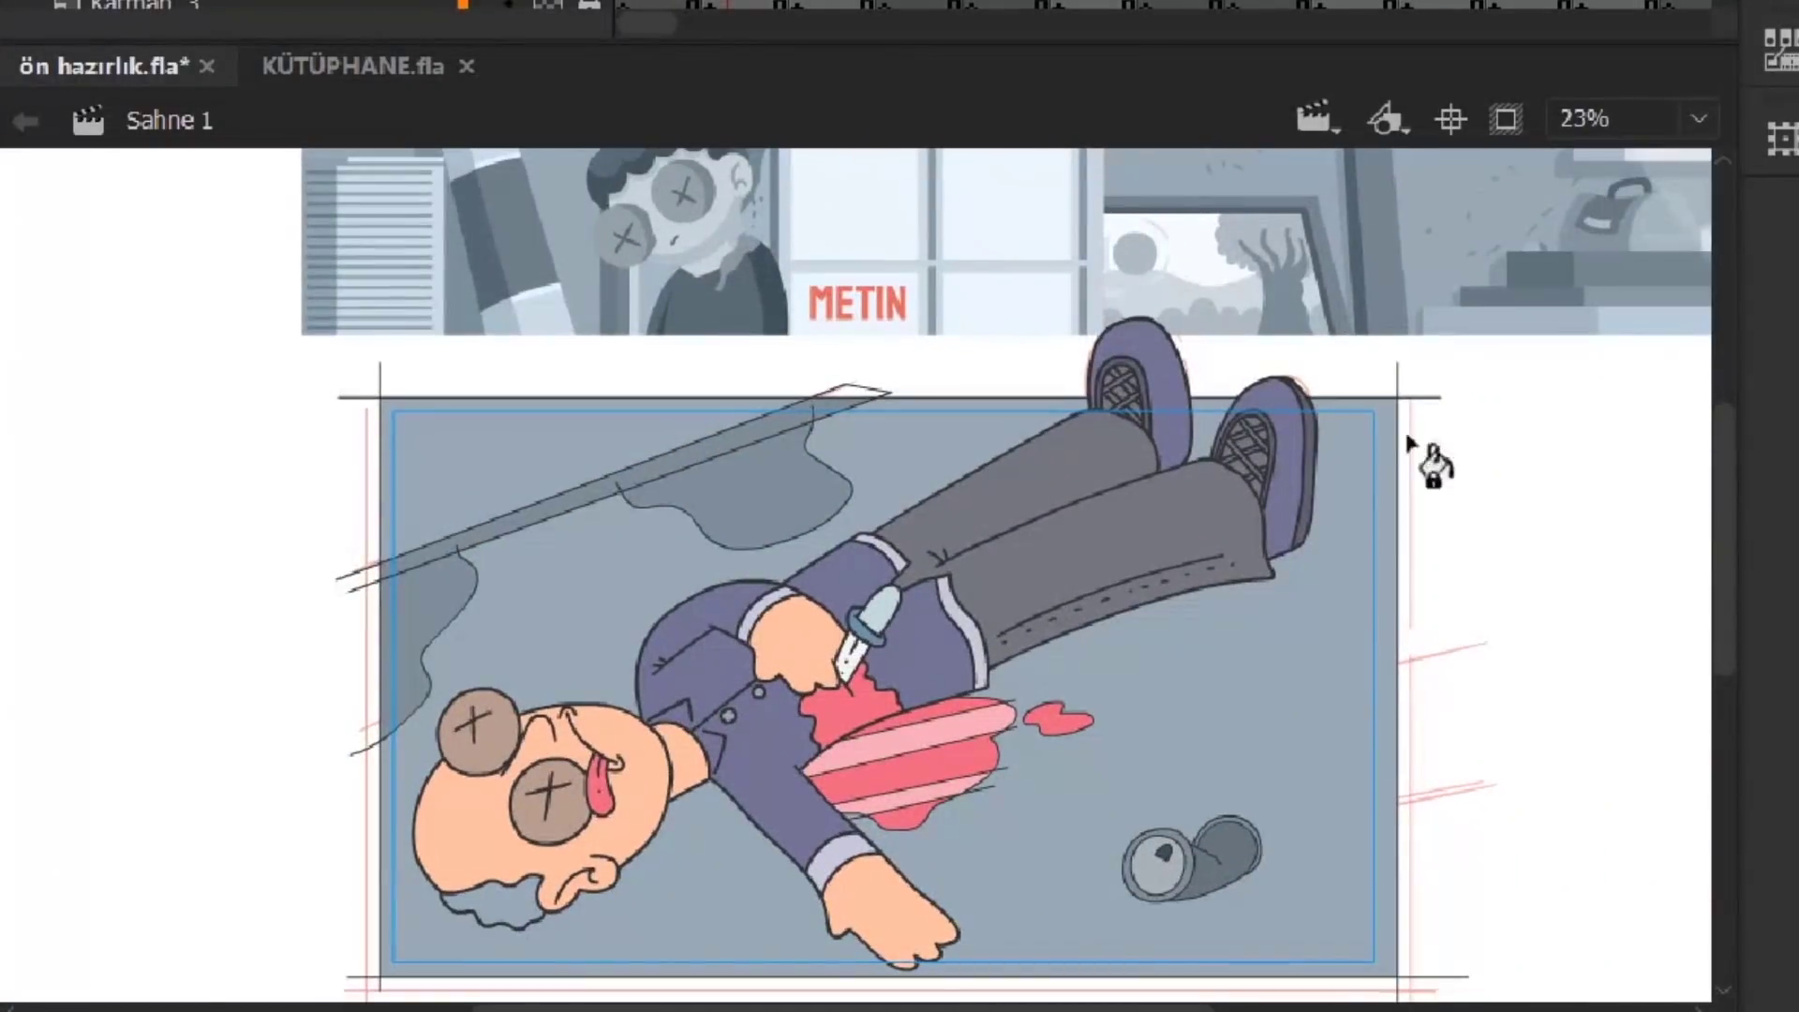
Remove the outlines of the puddle, stains, slanted strip, tube and scene border, and lighten the pavement fill
key("ctrl+equal")
key("ctrl+minus")
scroll(1389, 646, "left", 1)
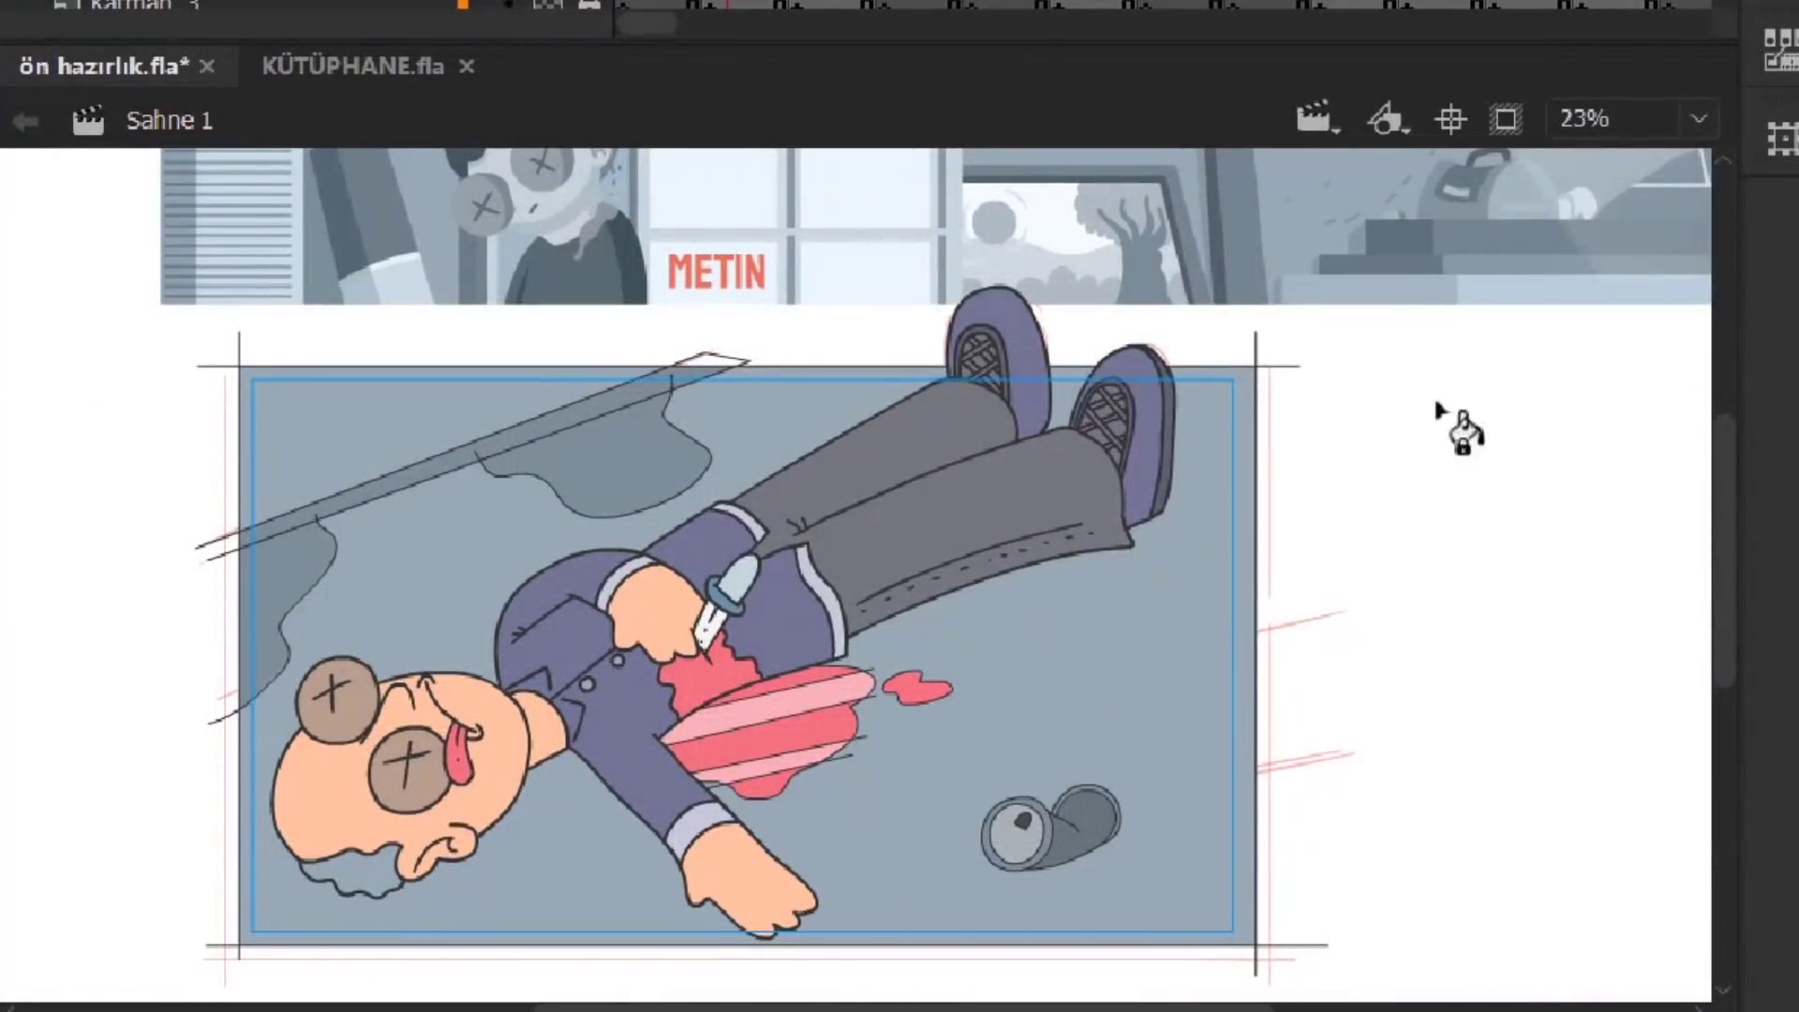
left_click_drag(1461, 431, 1568, 408)
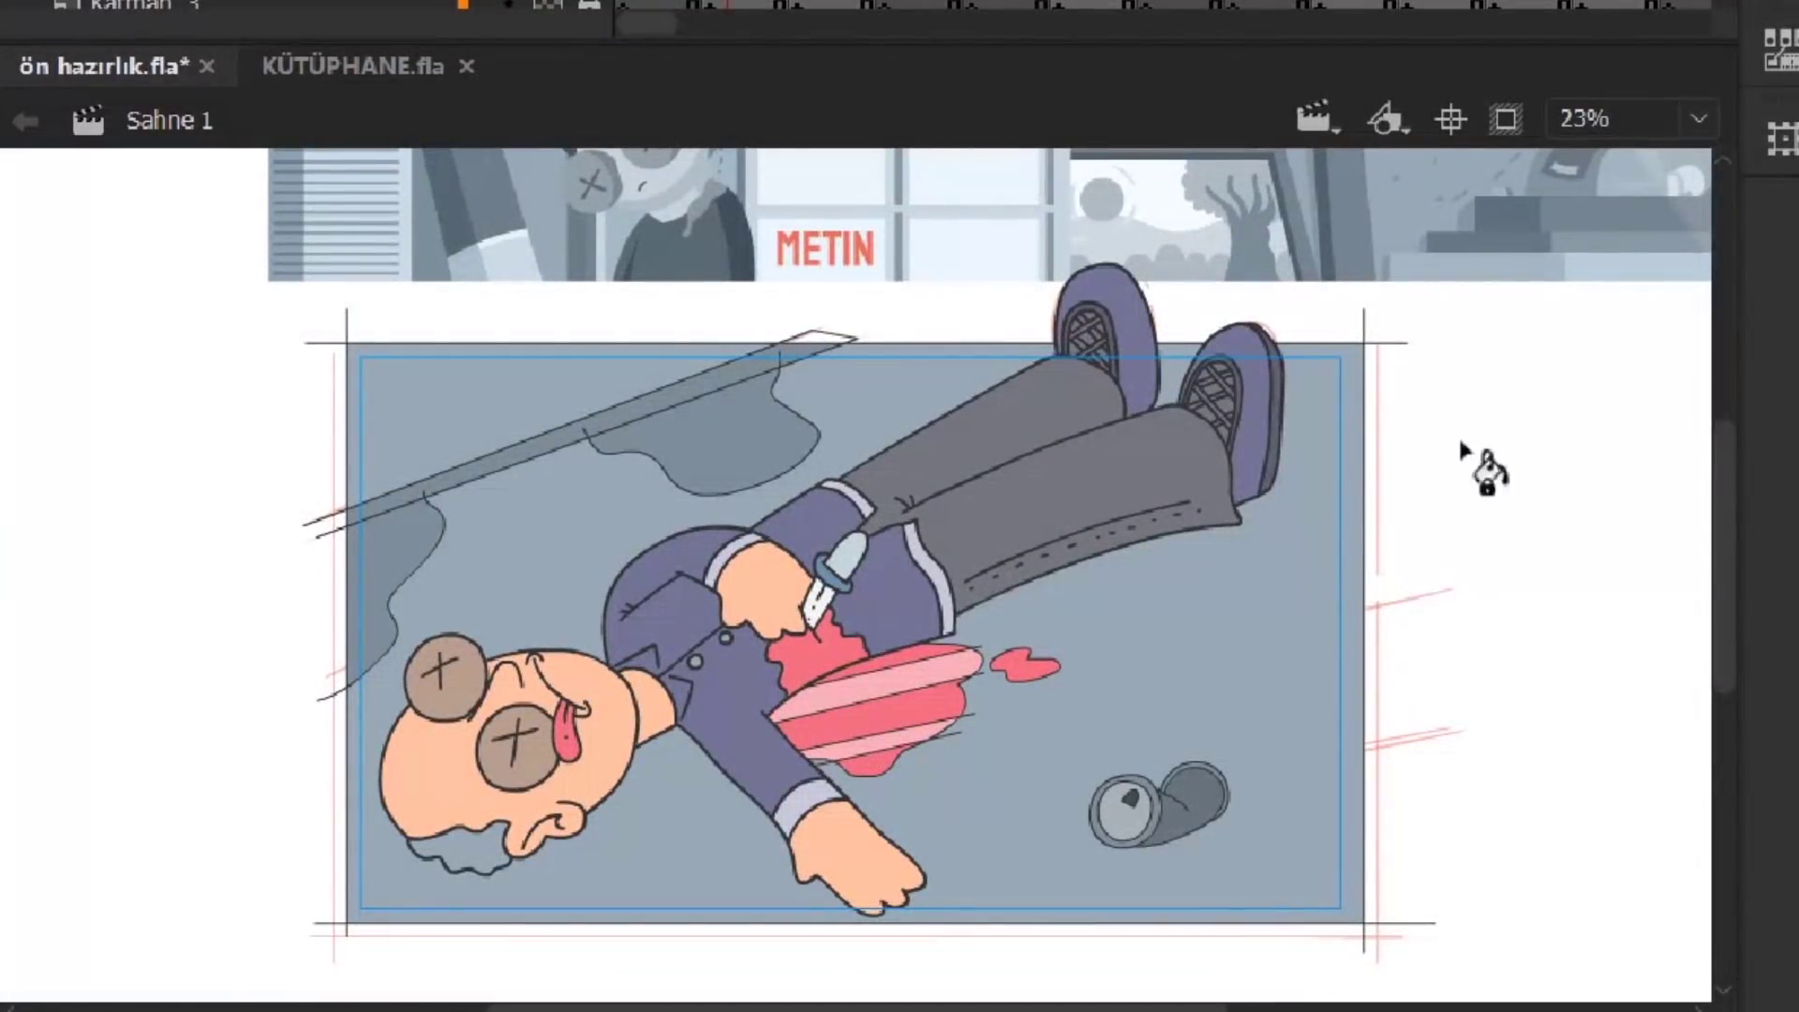
left_click_drag(1297, 228, 1345, 262)
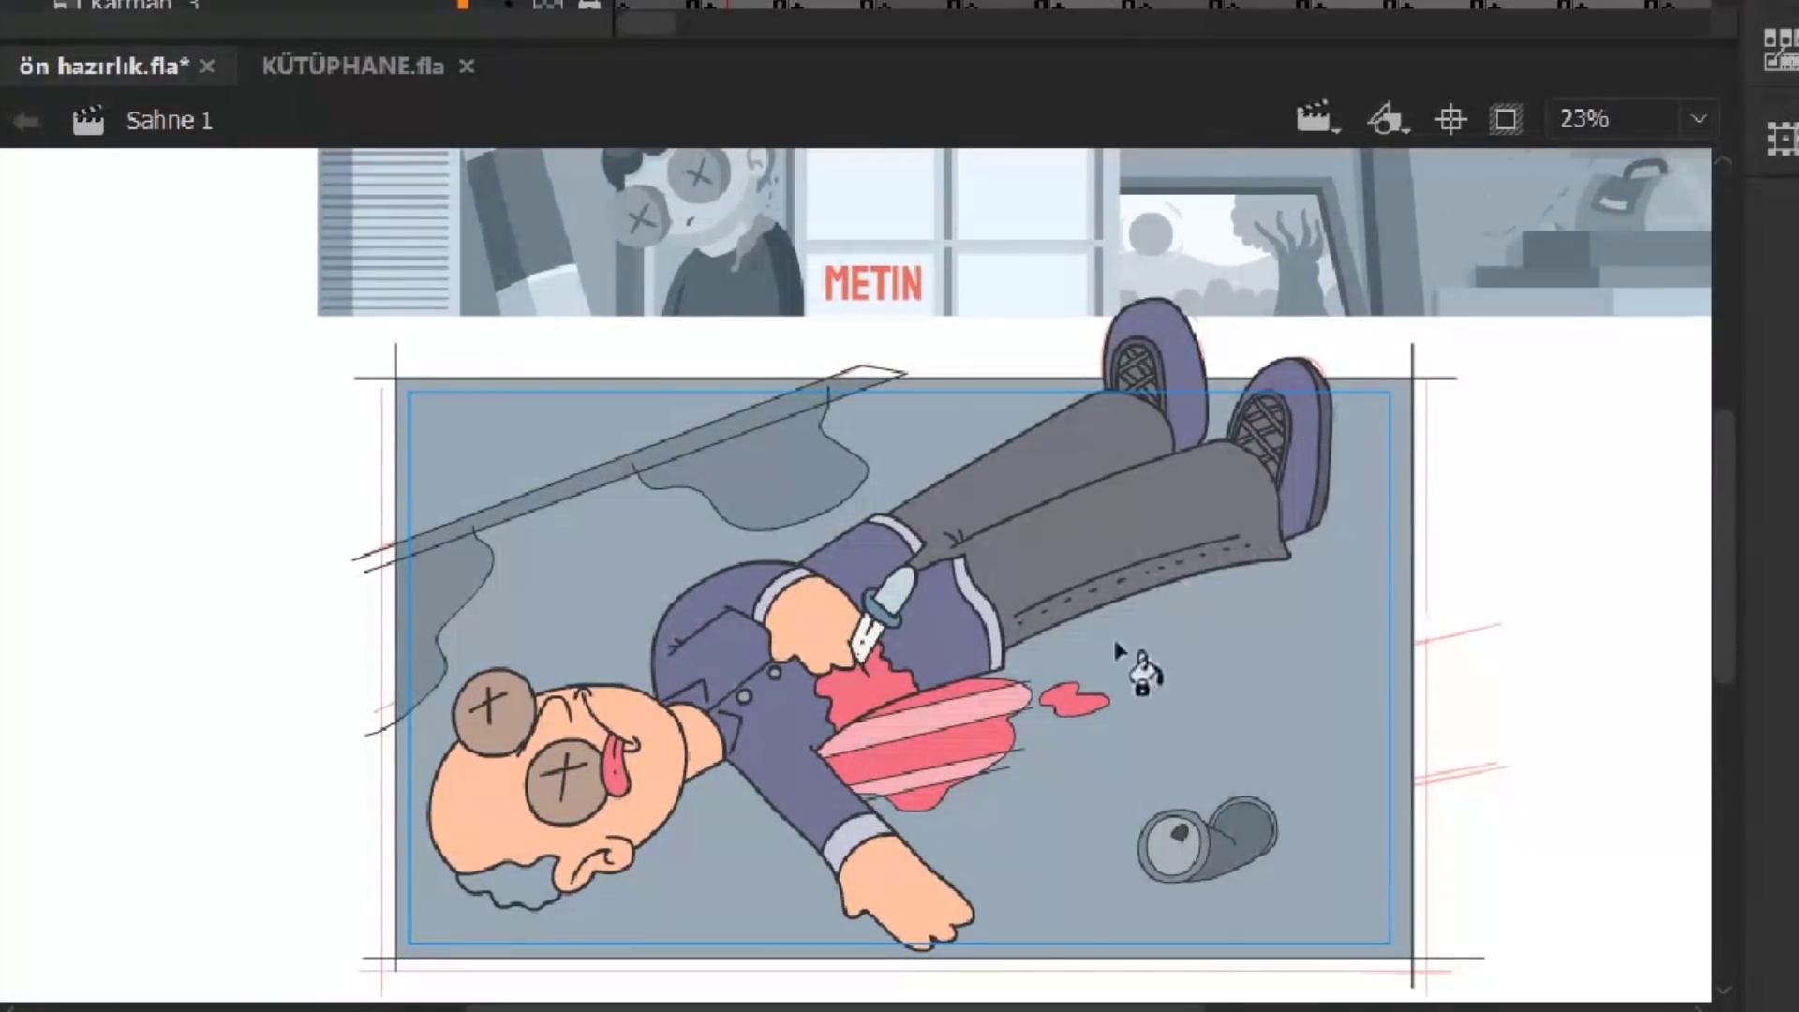
key("ctrl+equal")
key("ctrl+equal")
key("ctrl+minus")
key("ctrl+minus")
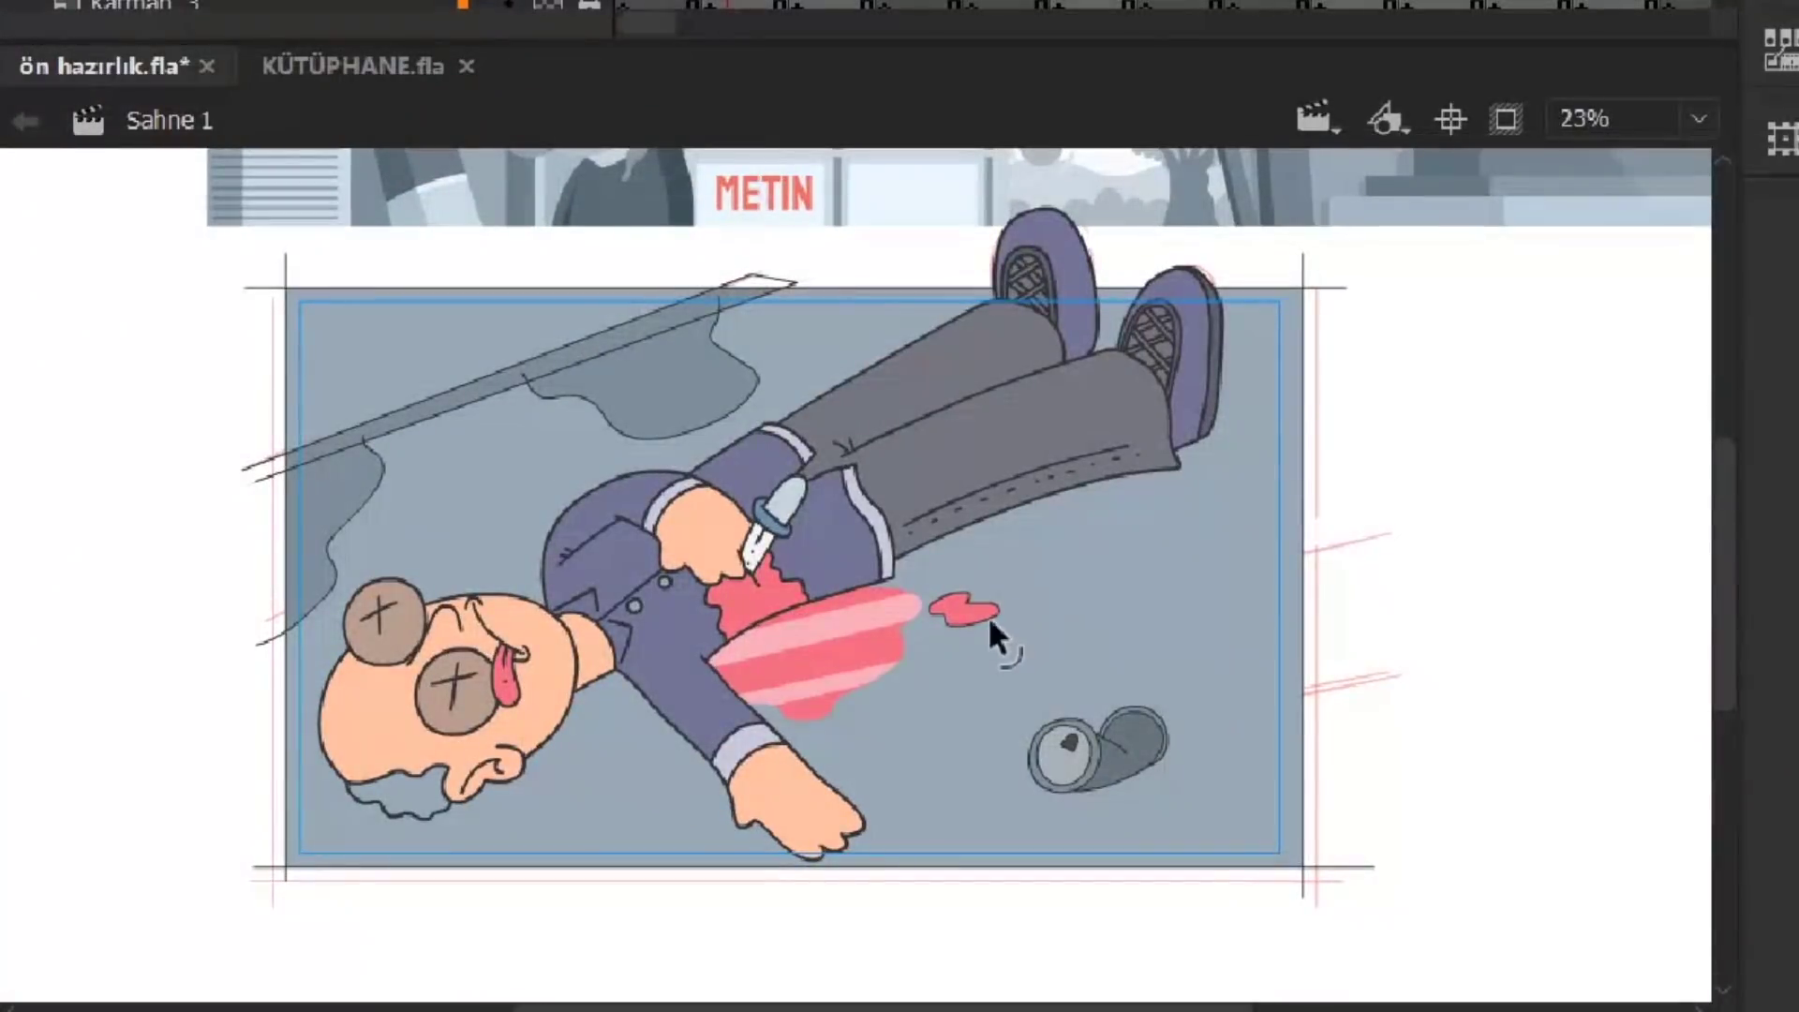
left_click_drag(1323, 571, 1382, 594)
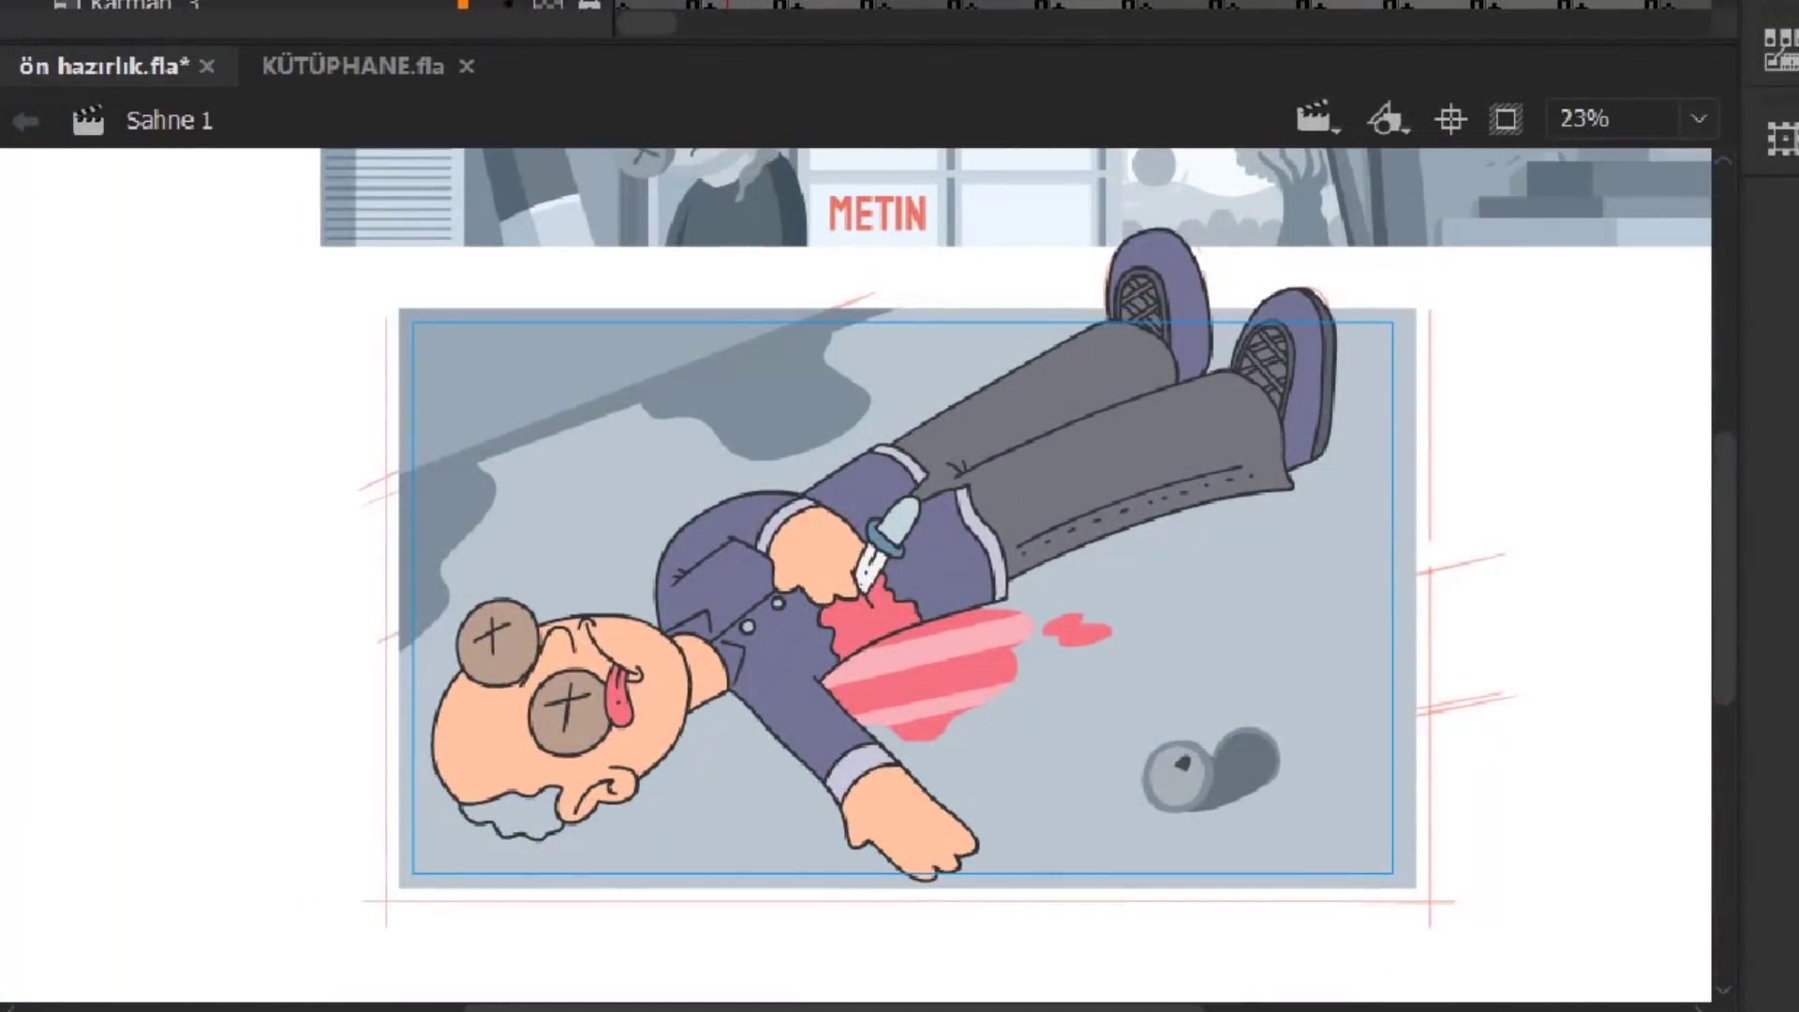
Duplicate the character group, fill the copy solid black and offset it diagonally below the original
left_click(1224, 354)
left_click(1477, 341)
double_click(961, 536)
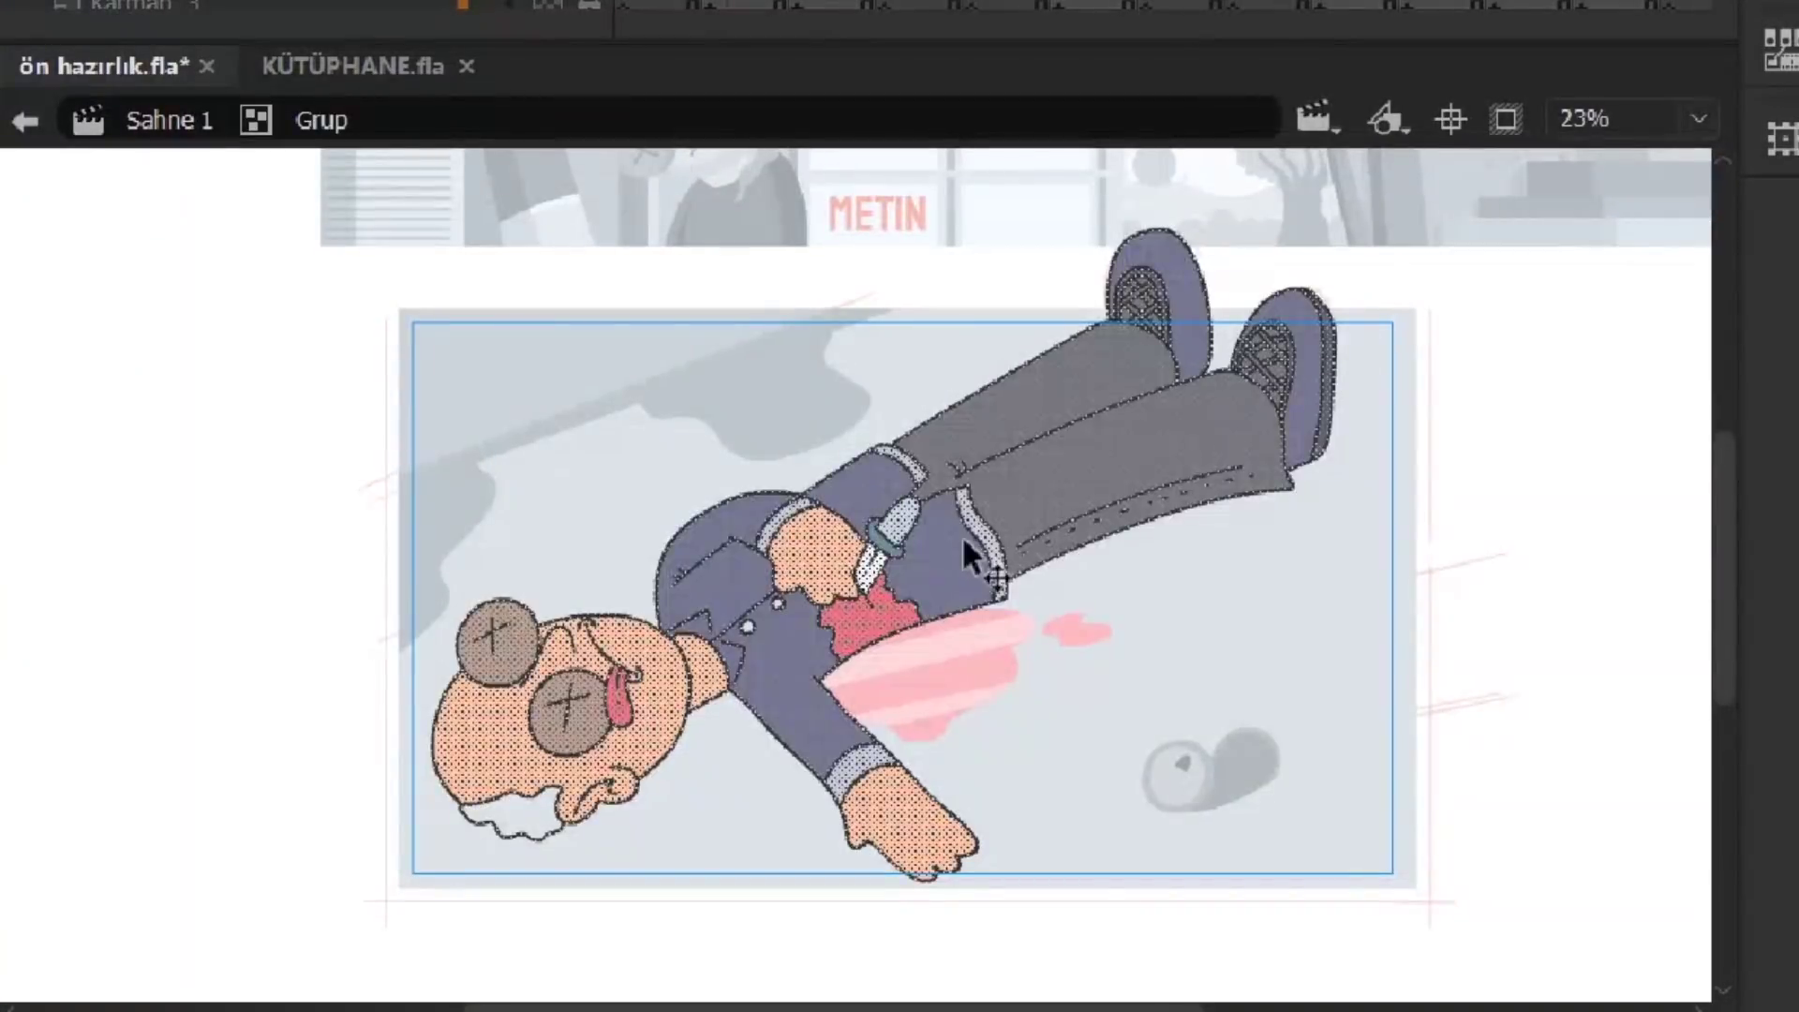
left_click_drag(1177, 478, 1211, 530)
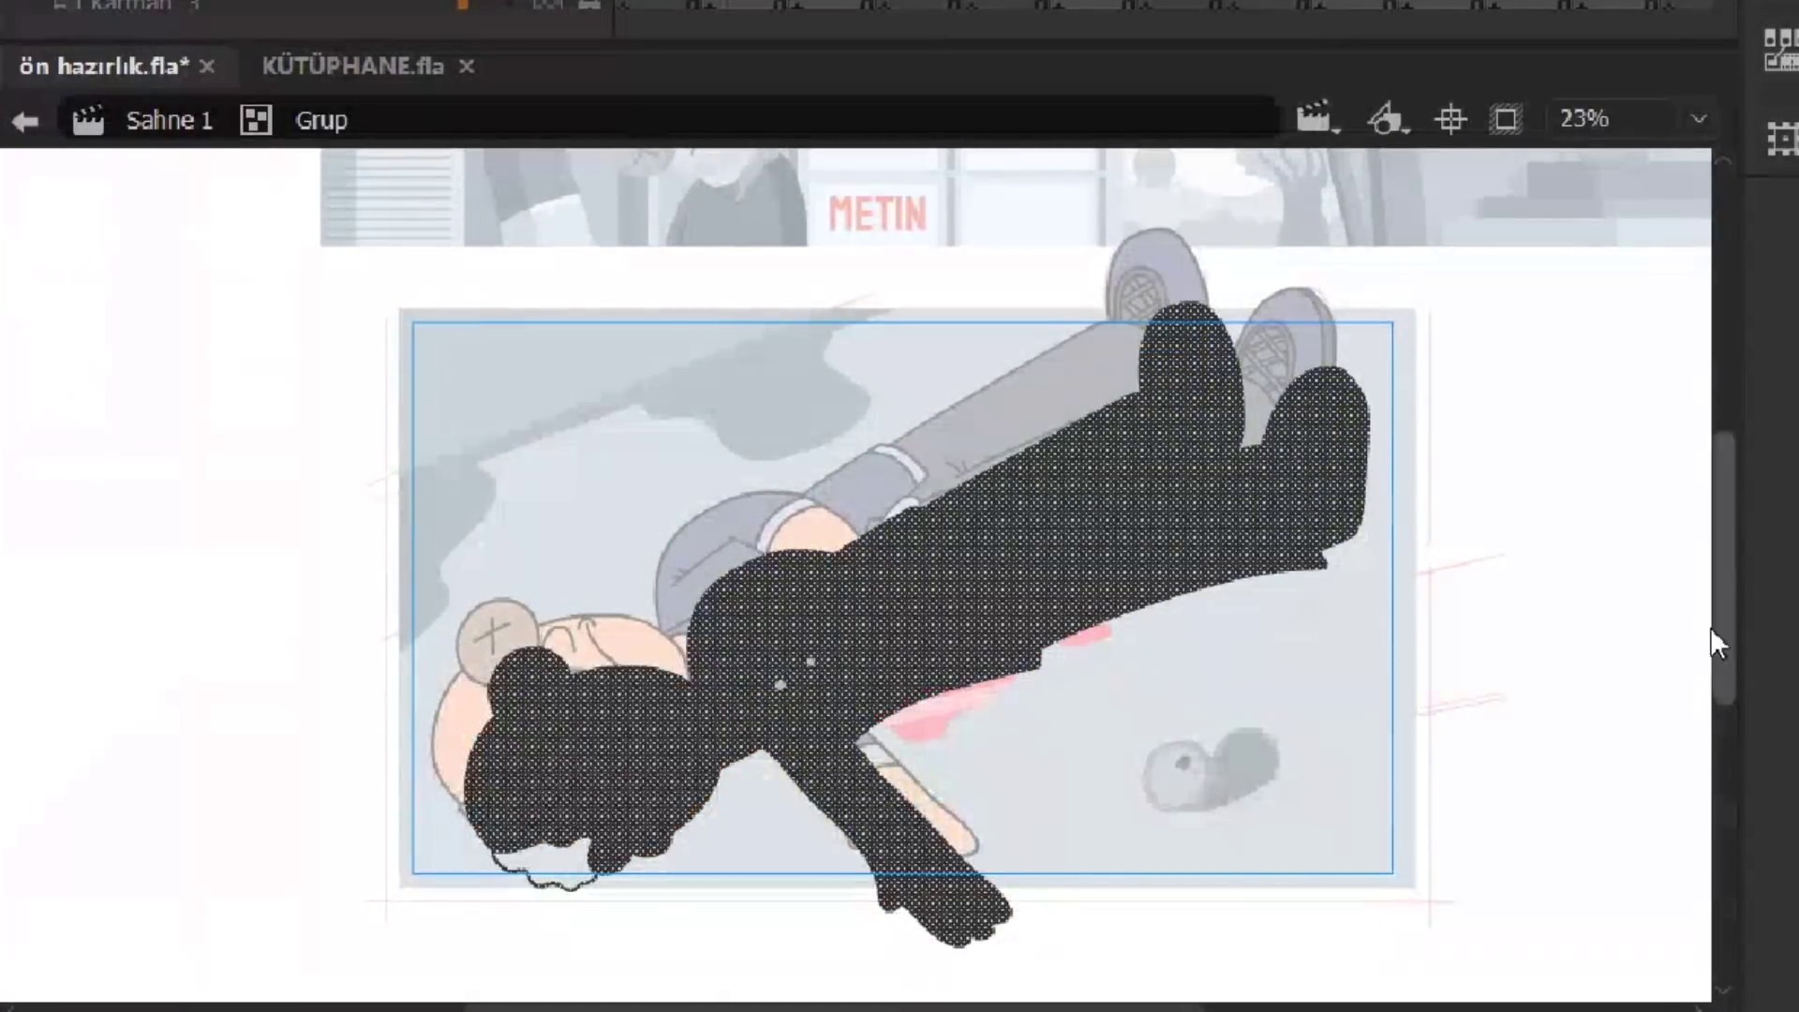
Complete the black silhouette by filling the open hair area at the back of the head
double_click(1711, 627)
scroll(741, 915, "up", 2)
double_click(534, 803)
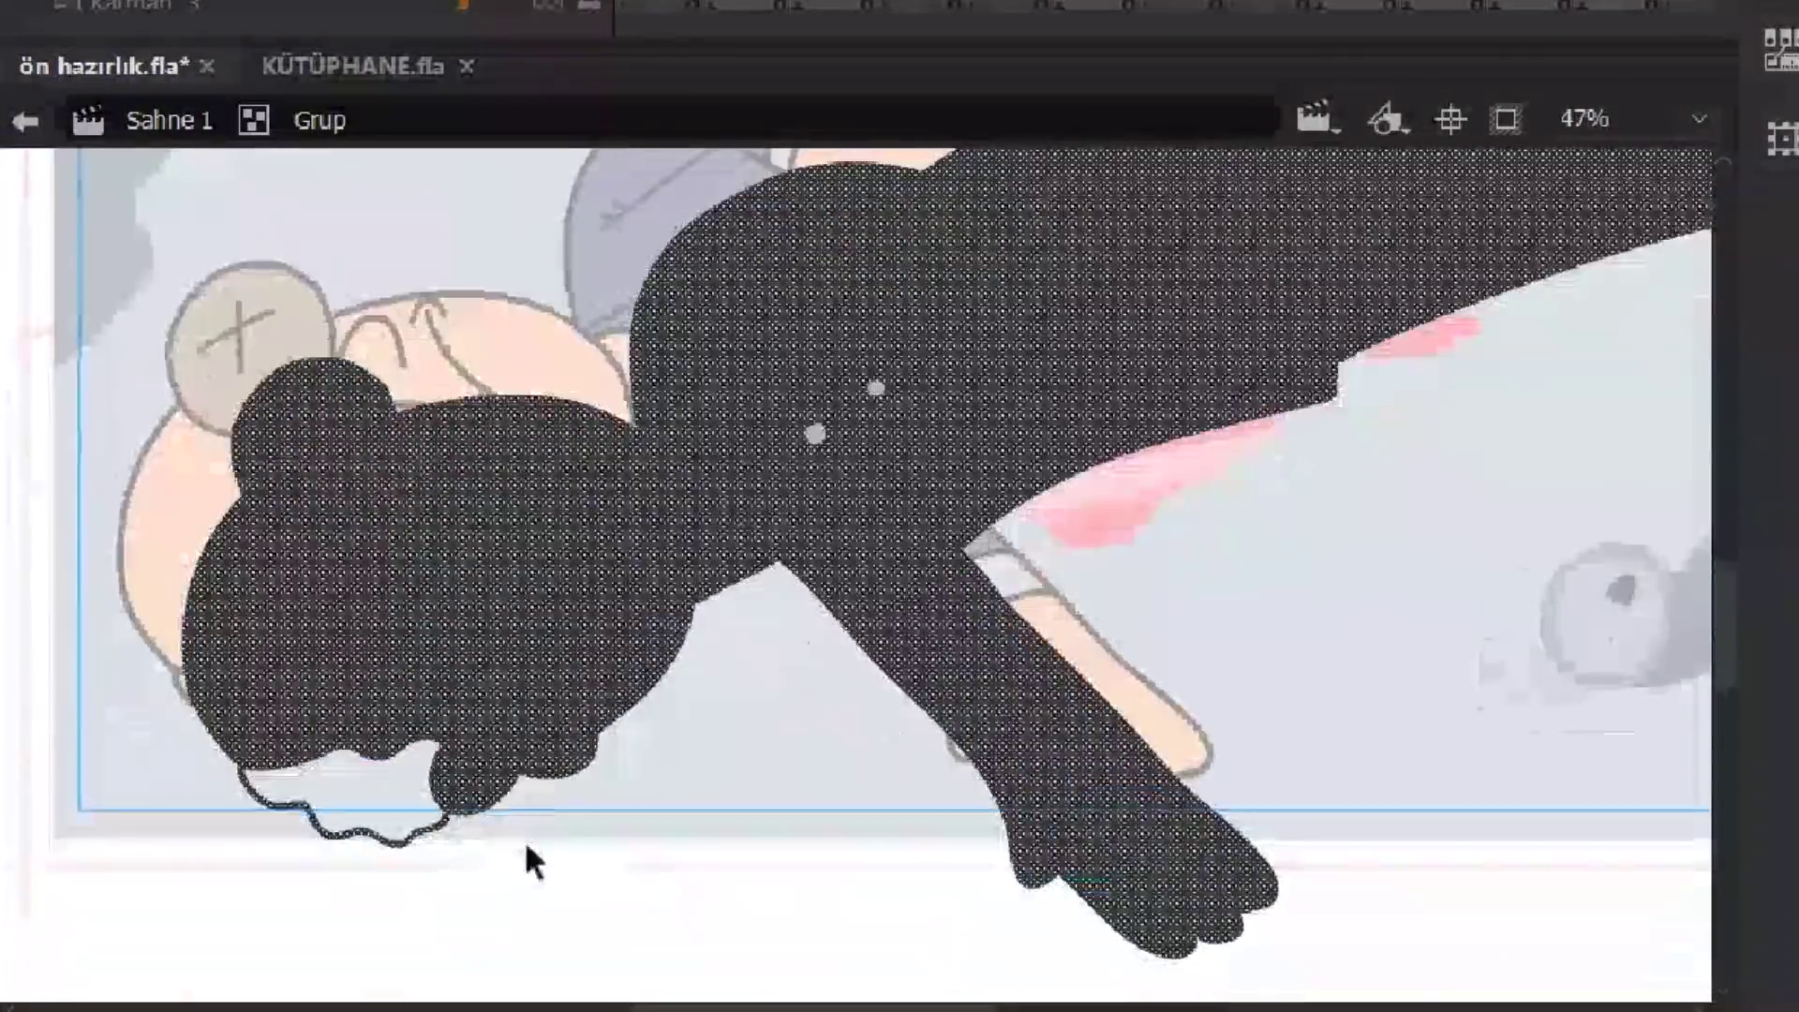
double_click(548, 885)
left_click(237, 635)
left_click(453, 708)
double_click(549, 812)
Place the silhouette behind the character as a translucent shadow, fit it closer to the body and fill the hair black
scroll(549, 812, "down", 2)
double_click(750, 801)
left_click(1171, 452)
double_click(1208, 453)
double_click(1514, 743)
left_click(1225, 777)
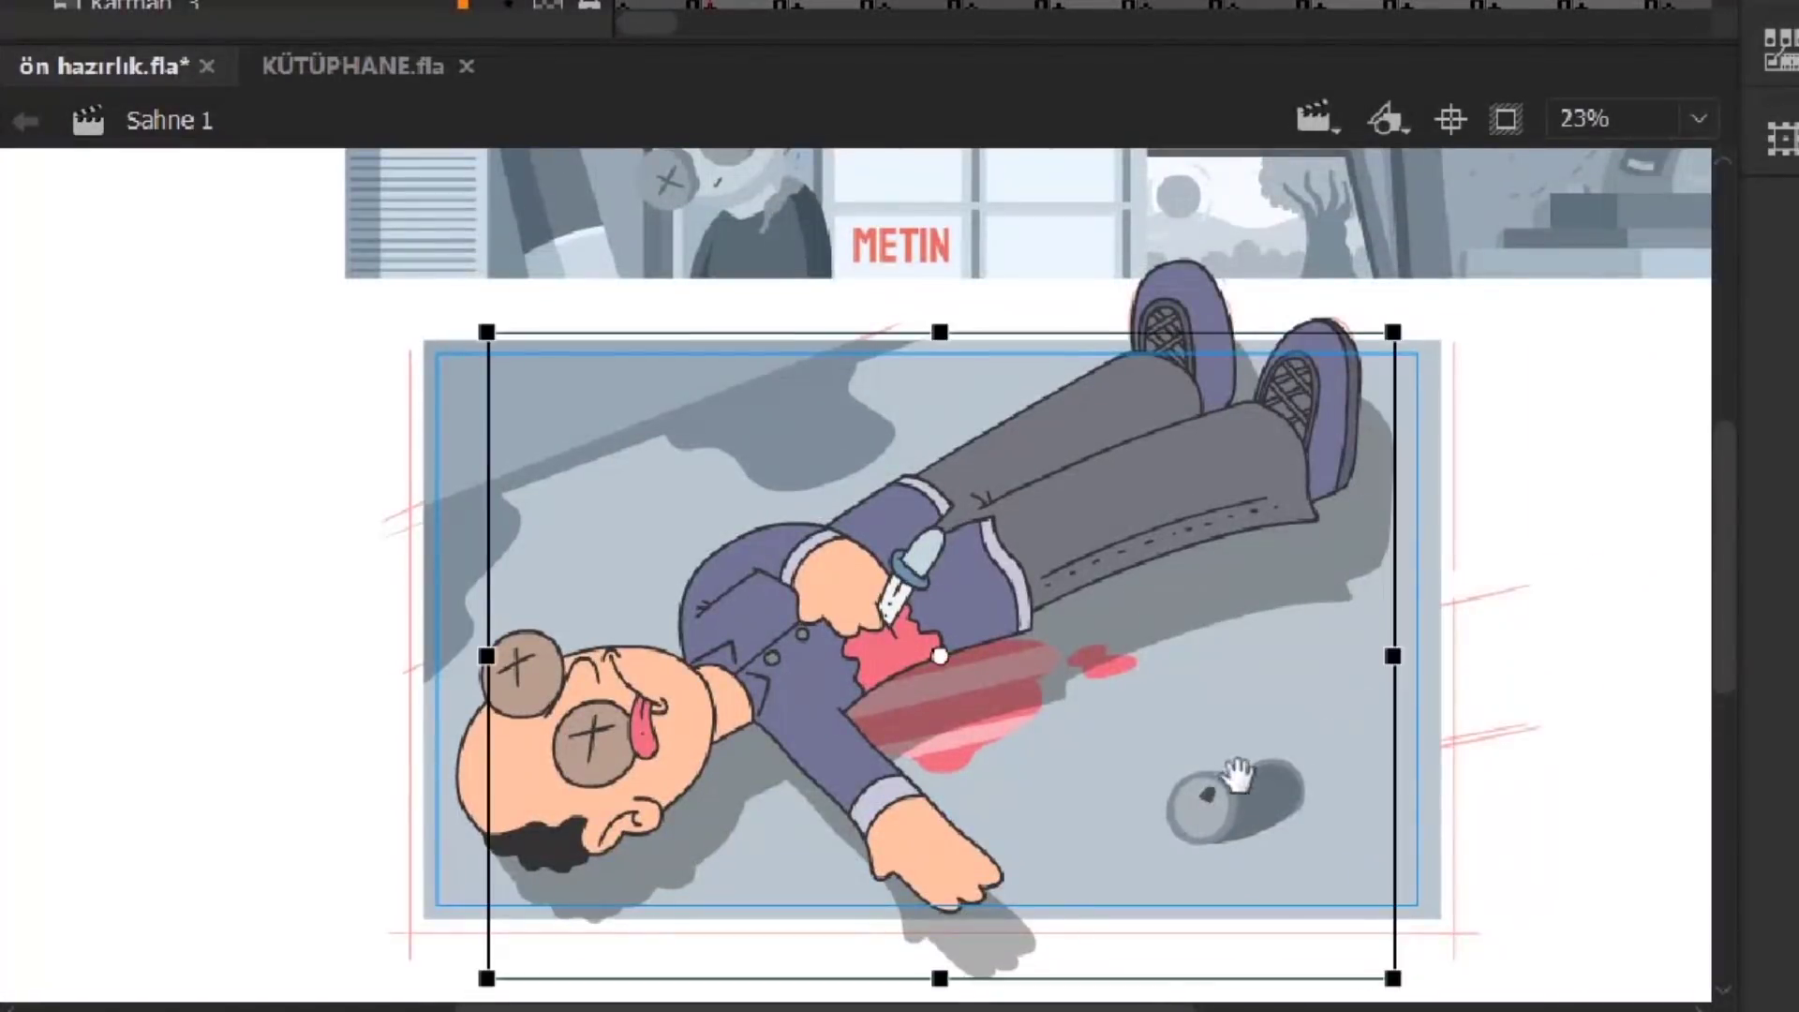
key("v")
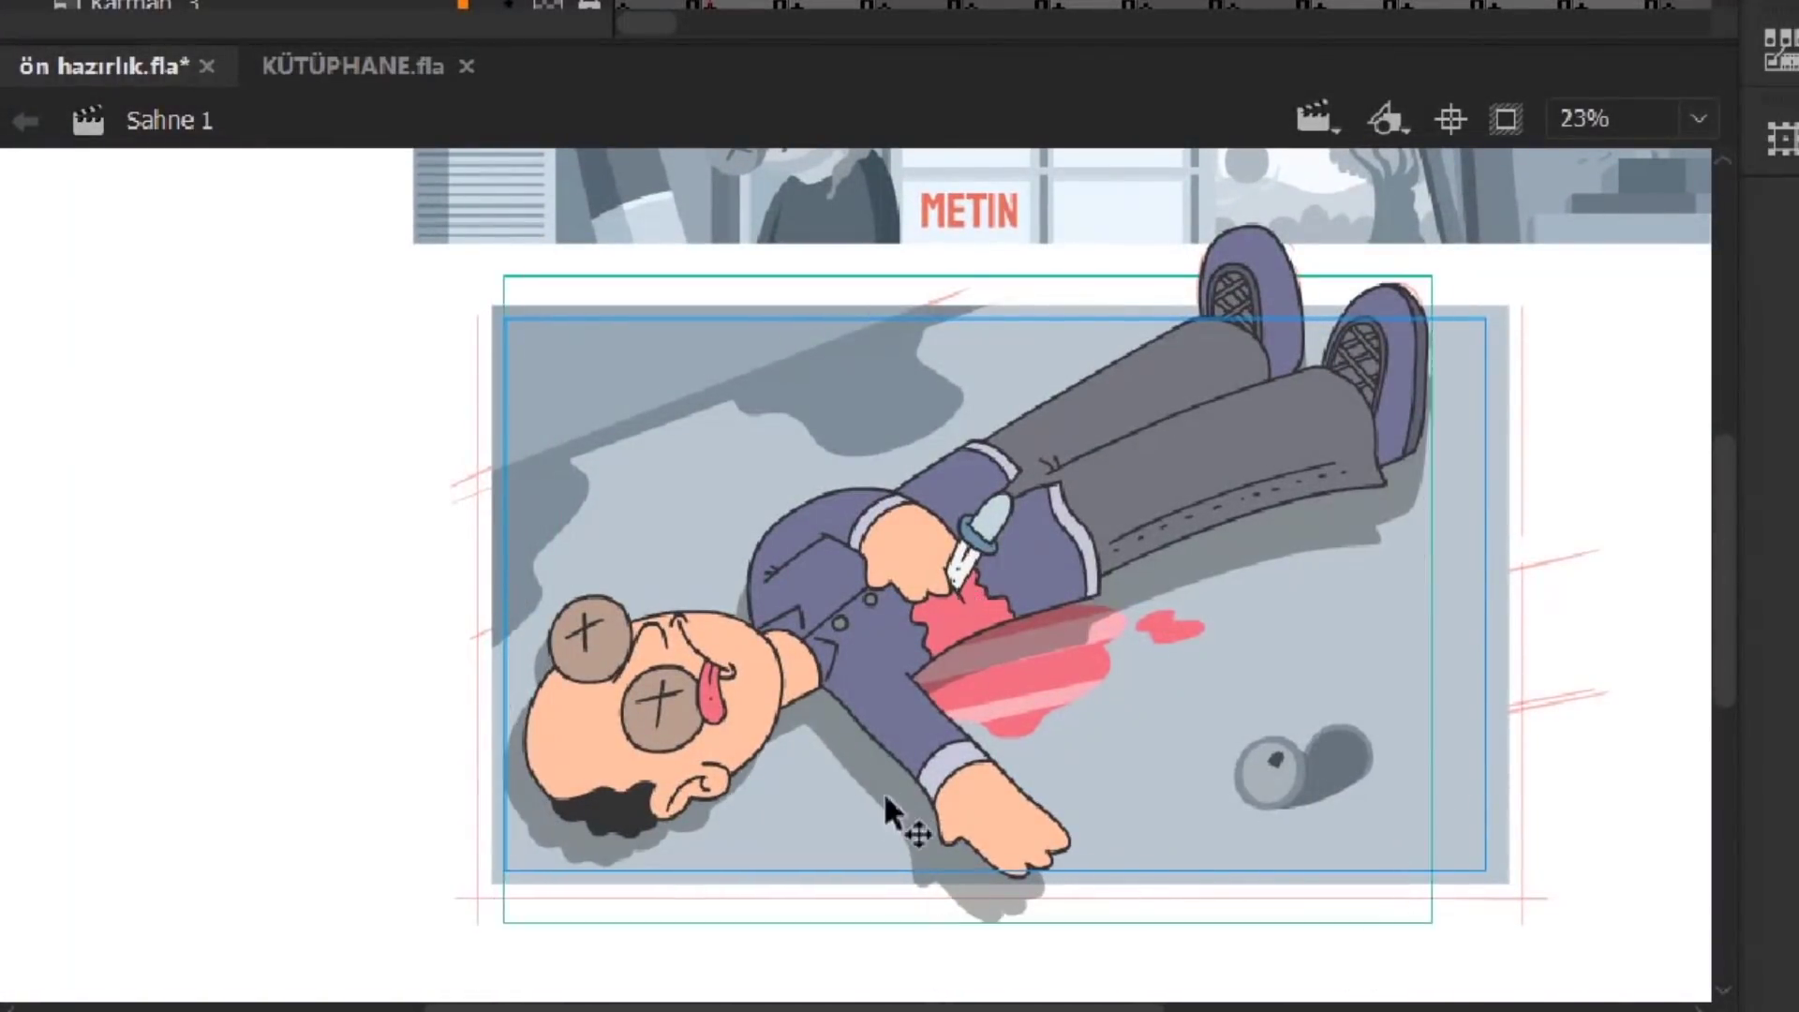
Draw and fill a soft cast shadow on the ground beside the tube-shaped object
key("z")
left_click(1322, 747)
left_click(922, 723)
key("b")
mouse_move(876, 319)
left_mouse_down()
mouse_move(962, 473)
mouse_move(544, 433)
left_mouse_up()
scroll(1056, 574, "down", 2)
scroll(935, 558, "up", 3)
left_click_drag(474, 670, 1015, 272)
key("k")
left_click(871, 602)
Draw a wavy stain edge around the tube's corner of the pavement, fill it darker grey-blue and remove its outline
scroll(1068, 586, "down", 1)
scroll(1144, 585, "down", 2)
mouse_move(1145, 585)
left_mouse_down()
mouse_move(1328, 539)
mouse_move(1414, 415)
left_mouse_up()
key("v")
left_click(1227, 538)
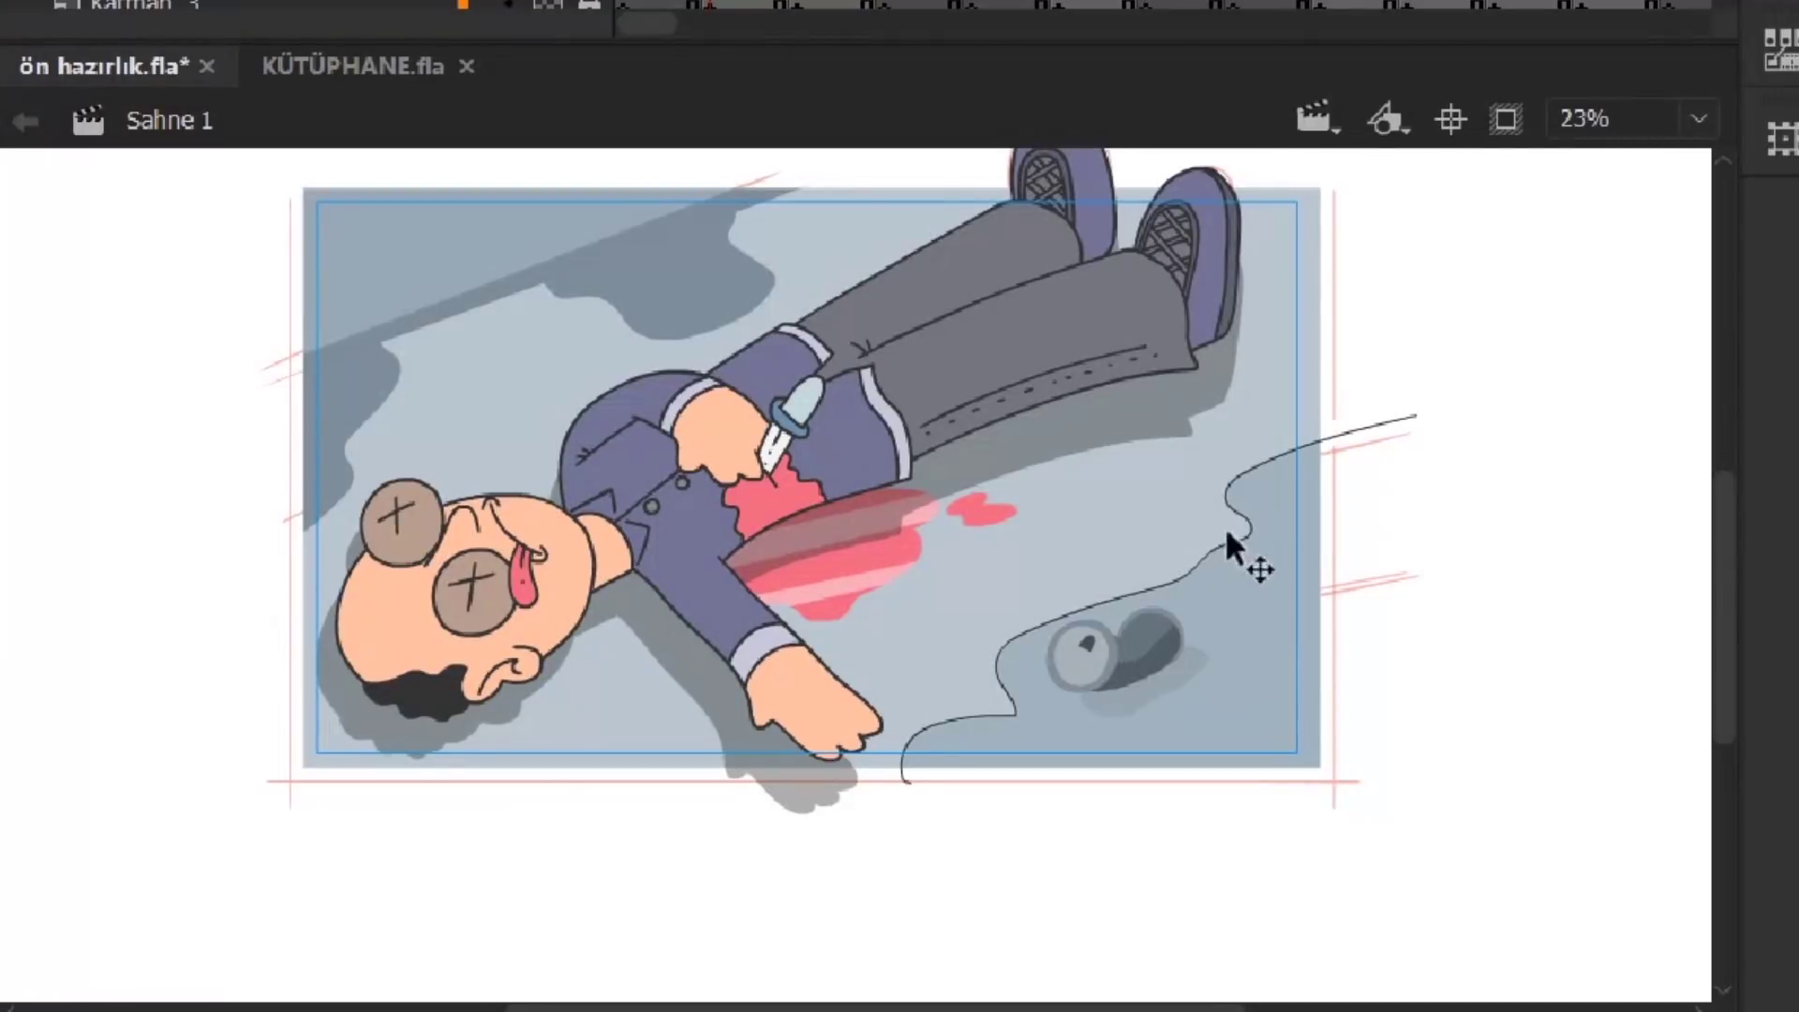
left_click_drag(1244, 532, 1436, 637)
Add a darker wavy stain beside the head and outline a light patch between the shoulder and the upper pavement stain
left_click_drag(531, 489, 535, 635)
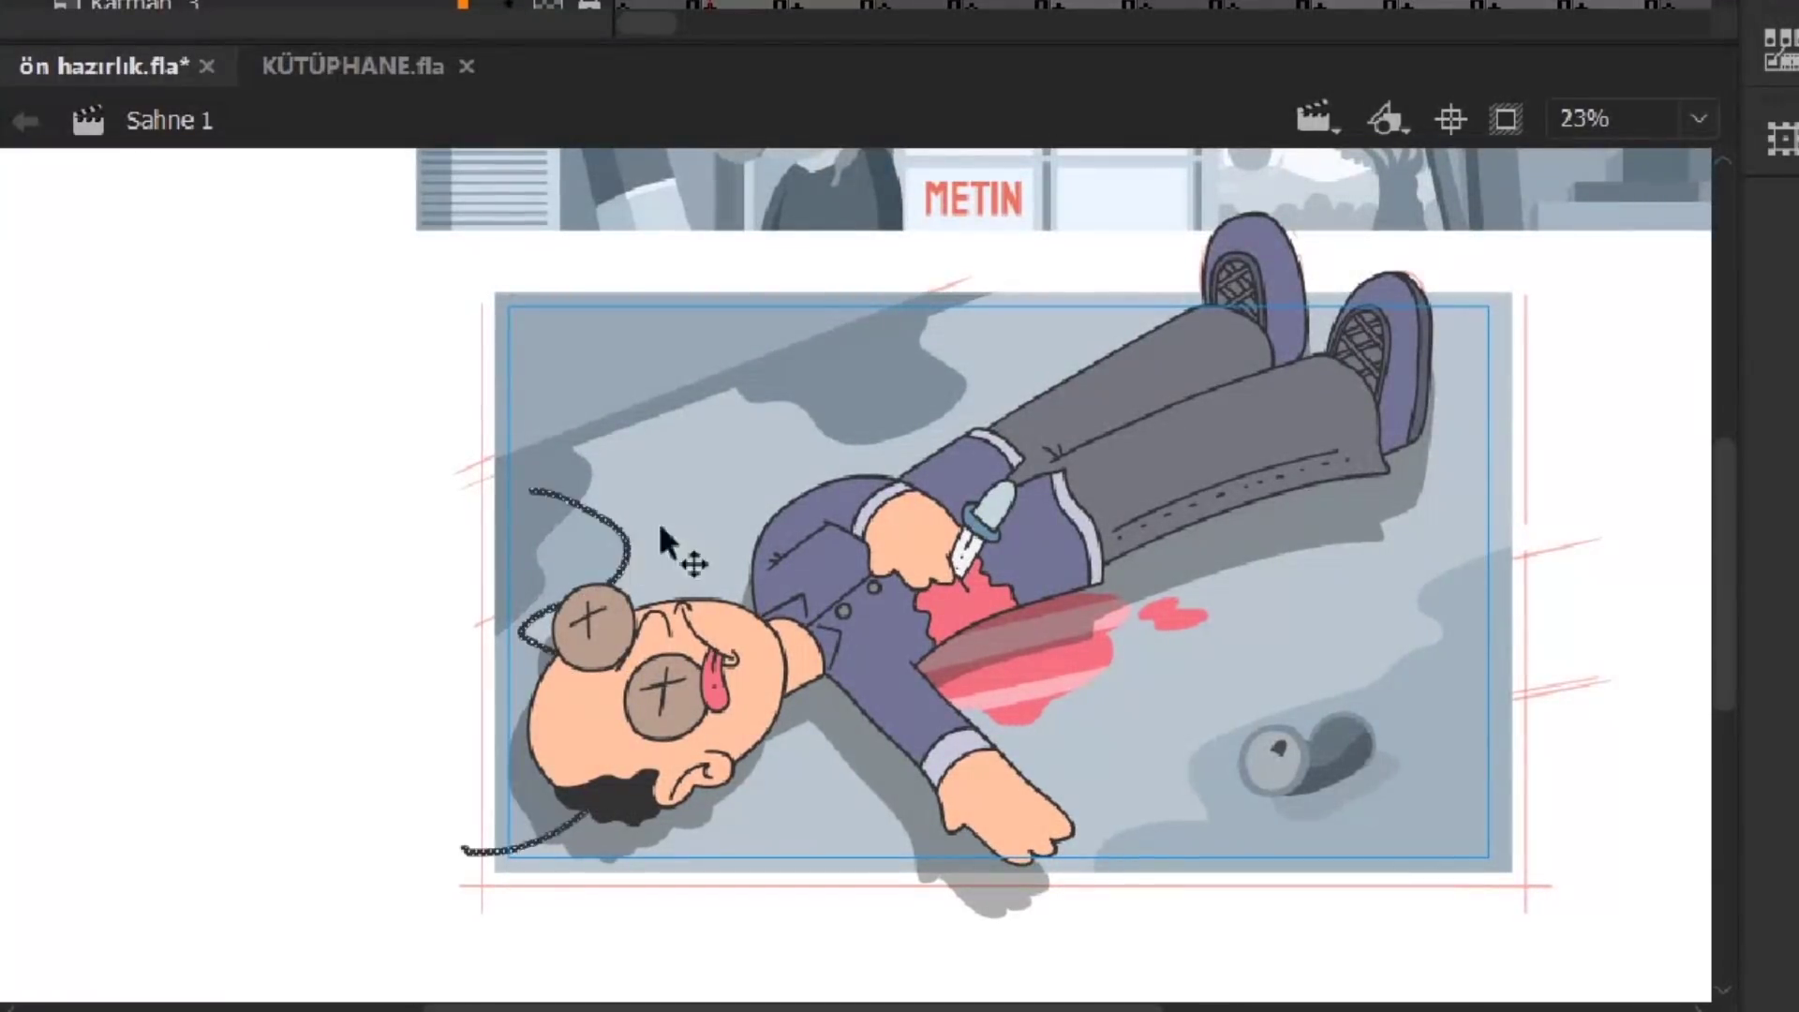
left_click_drag(719, 372, 553, 427)
left_click_drag(801, 384, 848, 454)
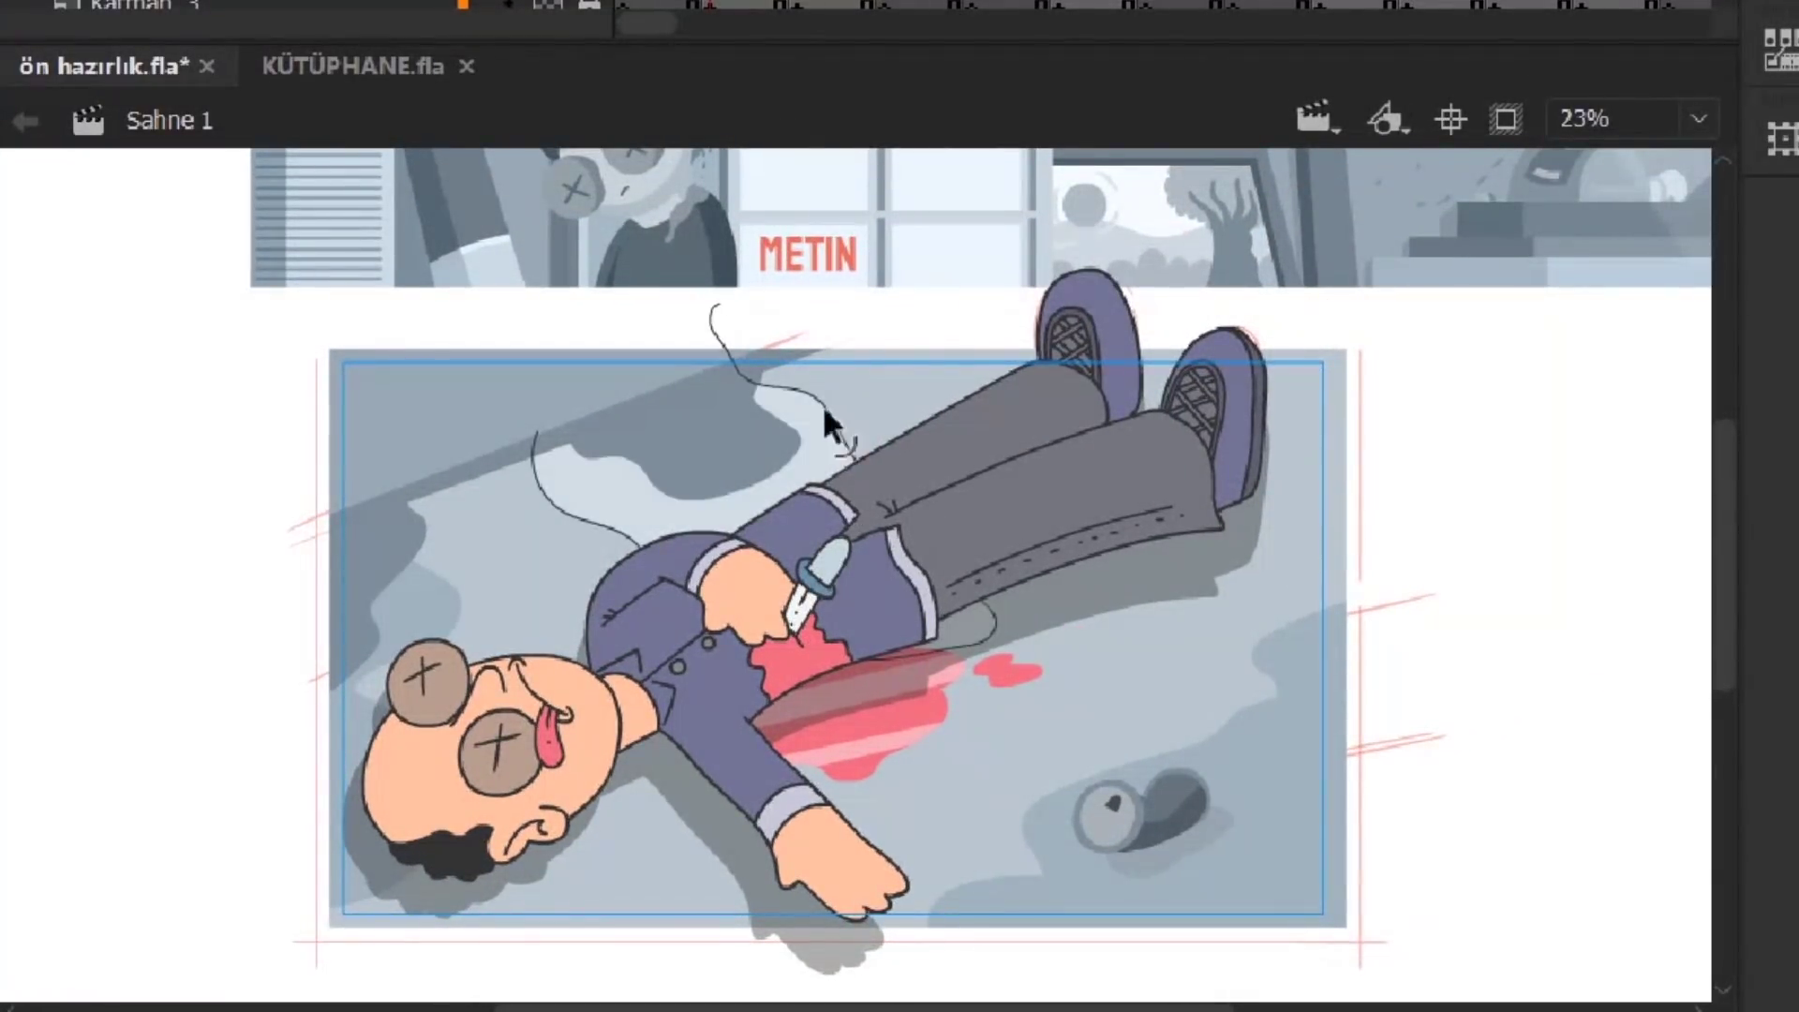
Add light wavy patches to the pavement around the head, below the blood splash and near the shoes
left_click_drag(1443, 520, 1386, 517)
mouse_move(562, 862)
left_mouse_down()
mouse_move(983, 843)
mouse_move(660, 768)
left_mouse_up()
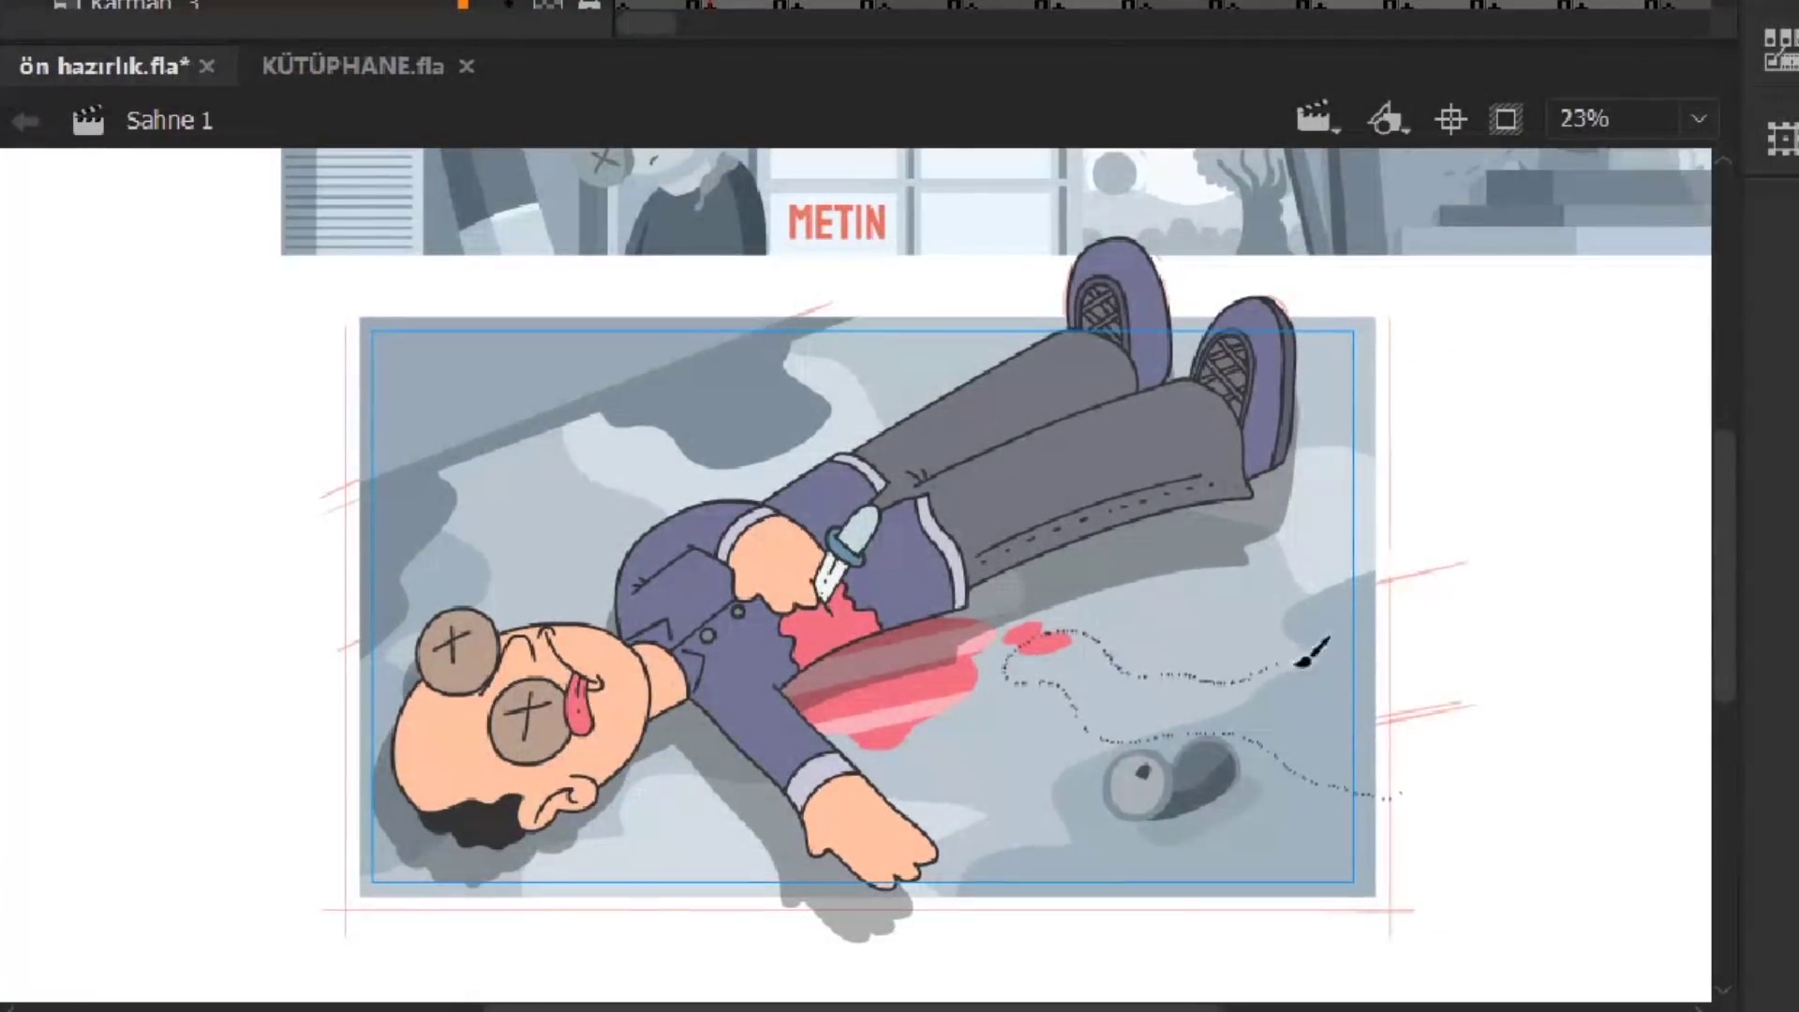
scroll(1316, 651, "up", 3)
scroll(965, 755, "down", 3)
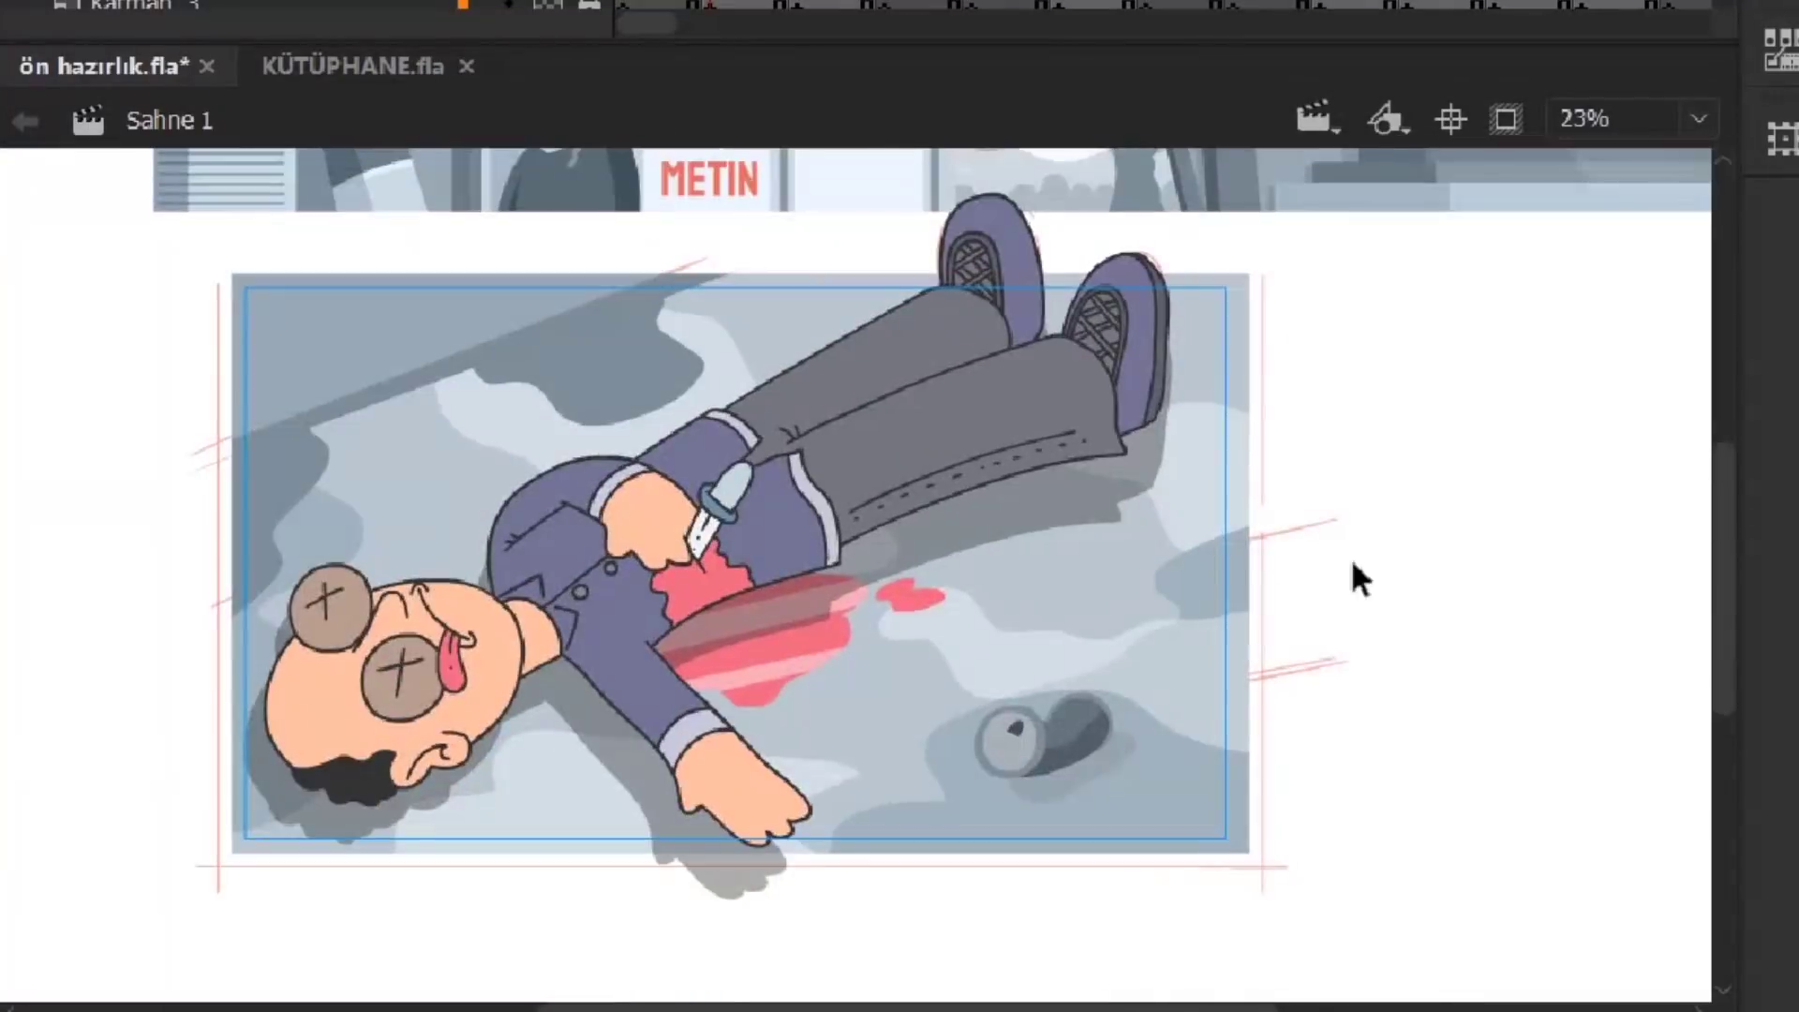
scroll(1356, 579, "up", 3)
left_click_drag(436, 598, 185, 851)
key("ctrl+z")
left_click_drag(719, 650, 856, 781)
left_click_drag(440, 731, 1459, 359)
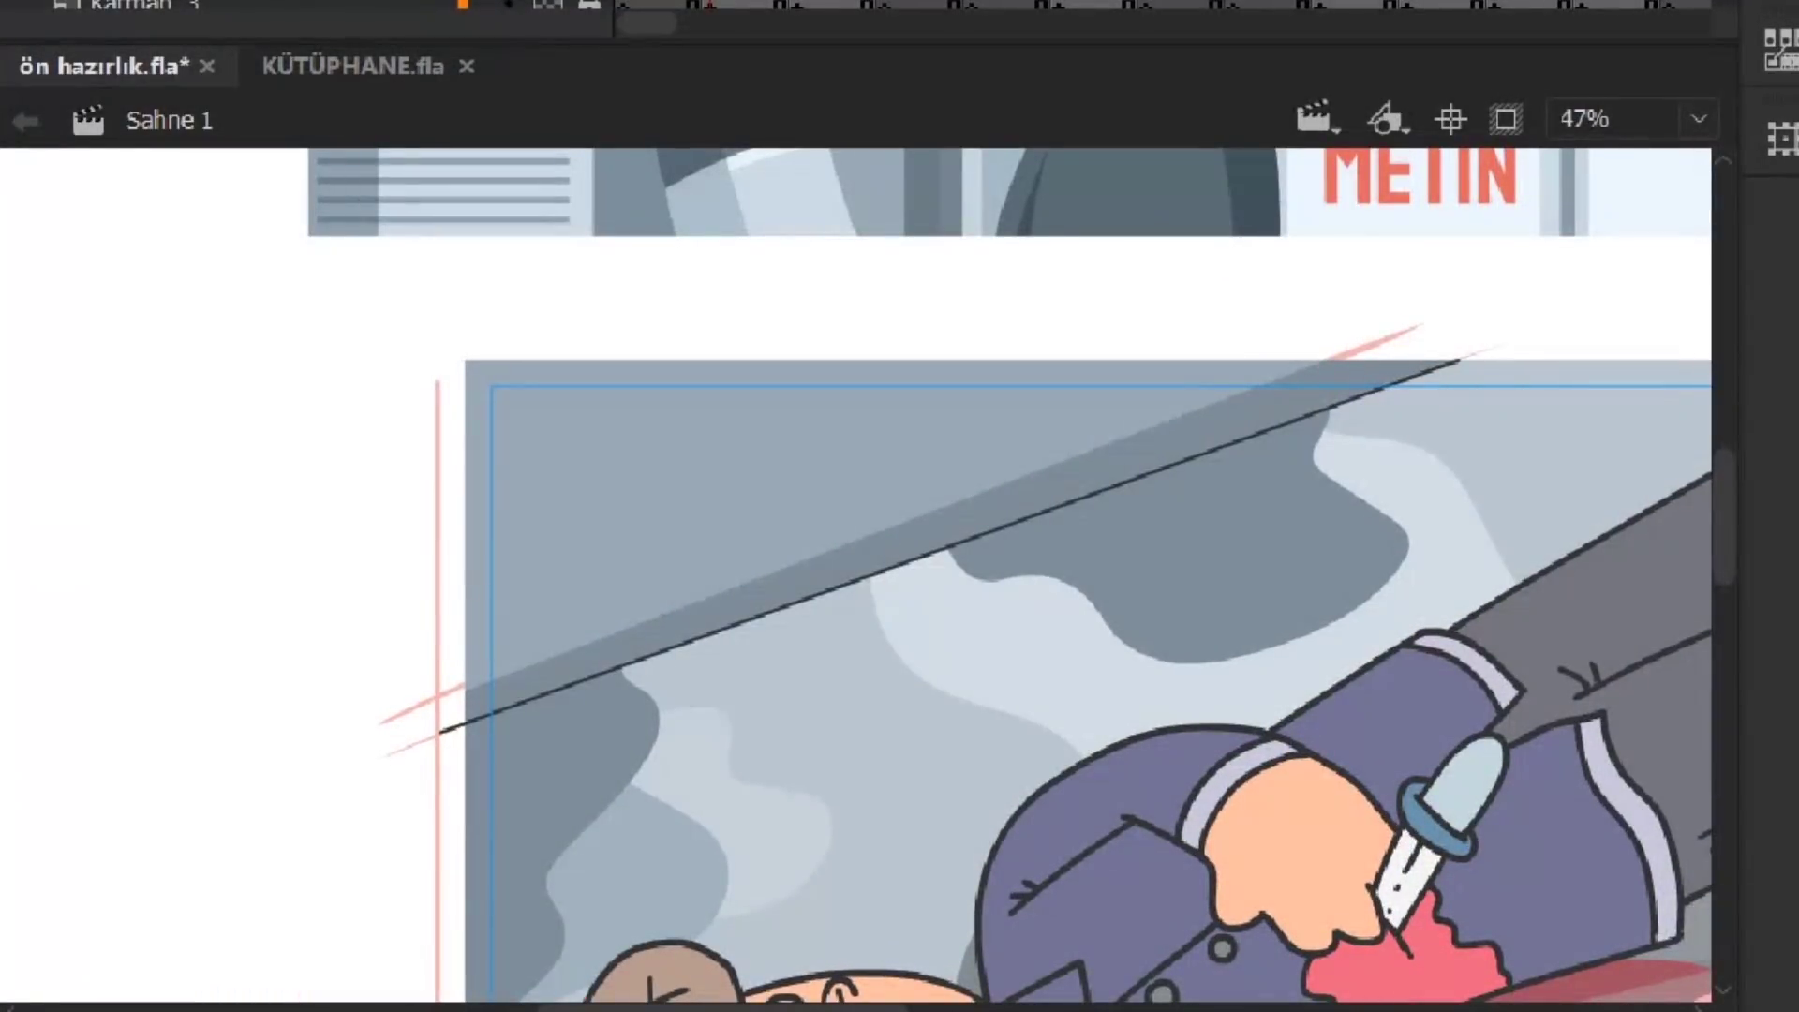
key("ctrl+z")
Draw a slanted line parallel to the wall base's lower edge and recolour the base strip dark grey
scroll(1213, 650, "down", 3)
left_click_drag(1212, 650, 1160, 587)
left_click_drag(426, 583, 963, 390)
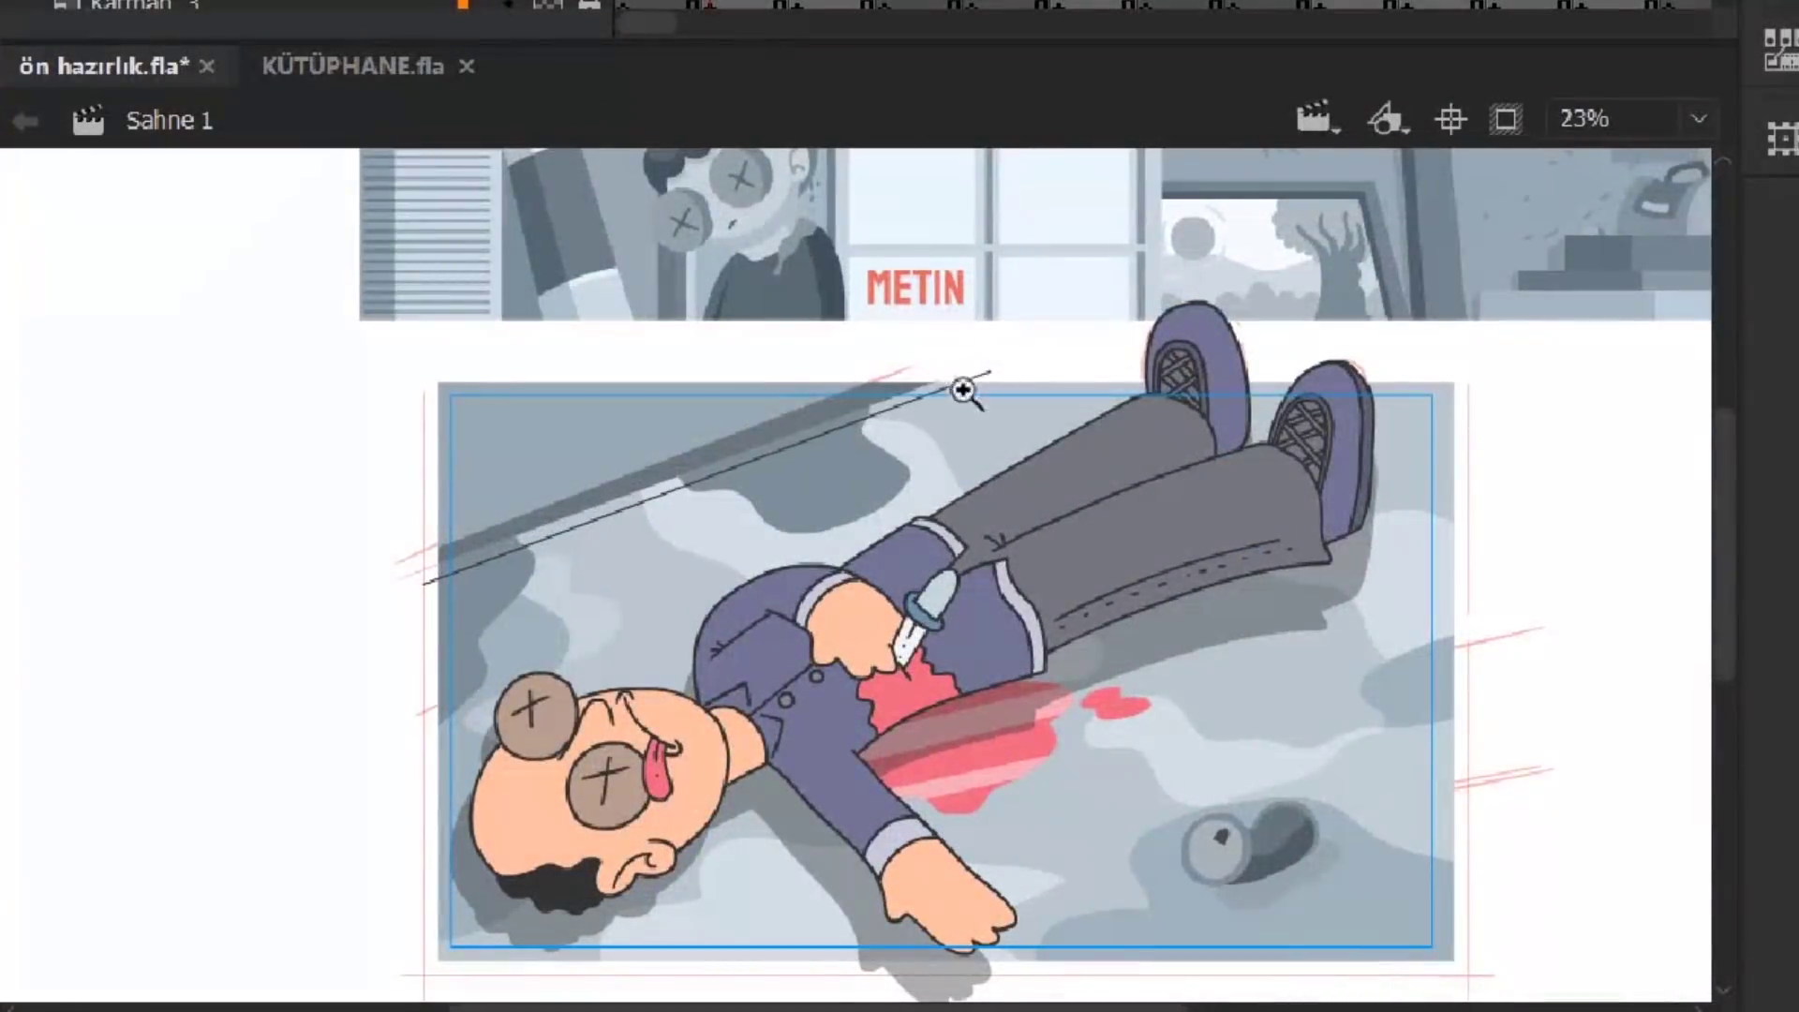
left_click(963, 390)
left_click_drag(734, 611, 1106, 510)
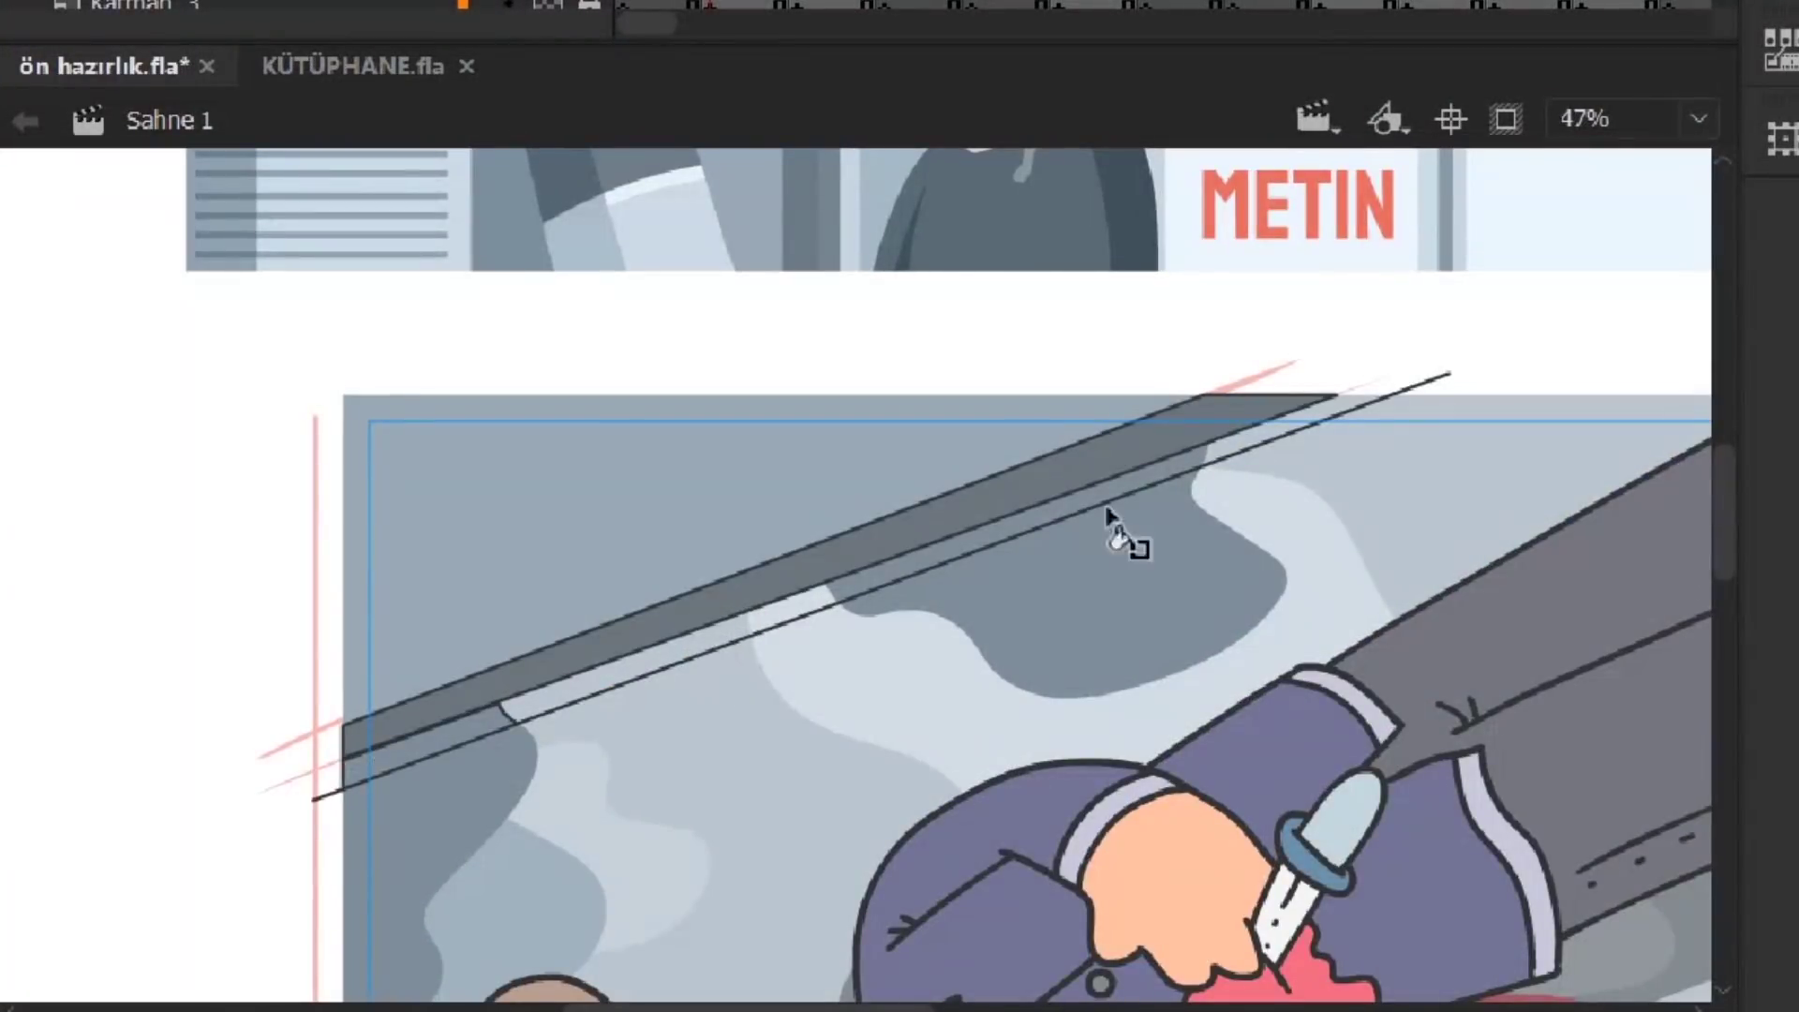
Fill the narrow band under the wall base with translucent shadow grey and delete the outlines of both strips
double_click(1324, 412)
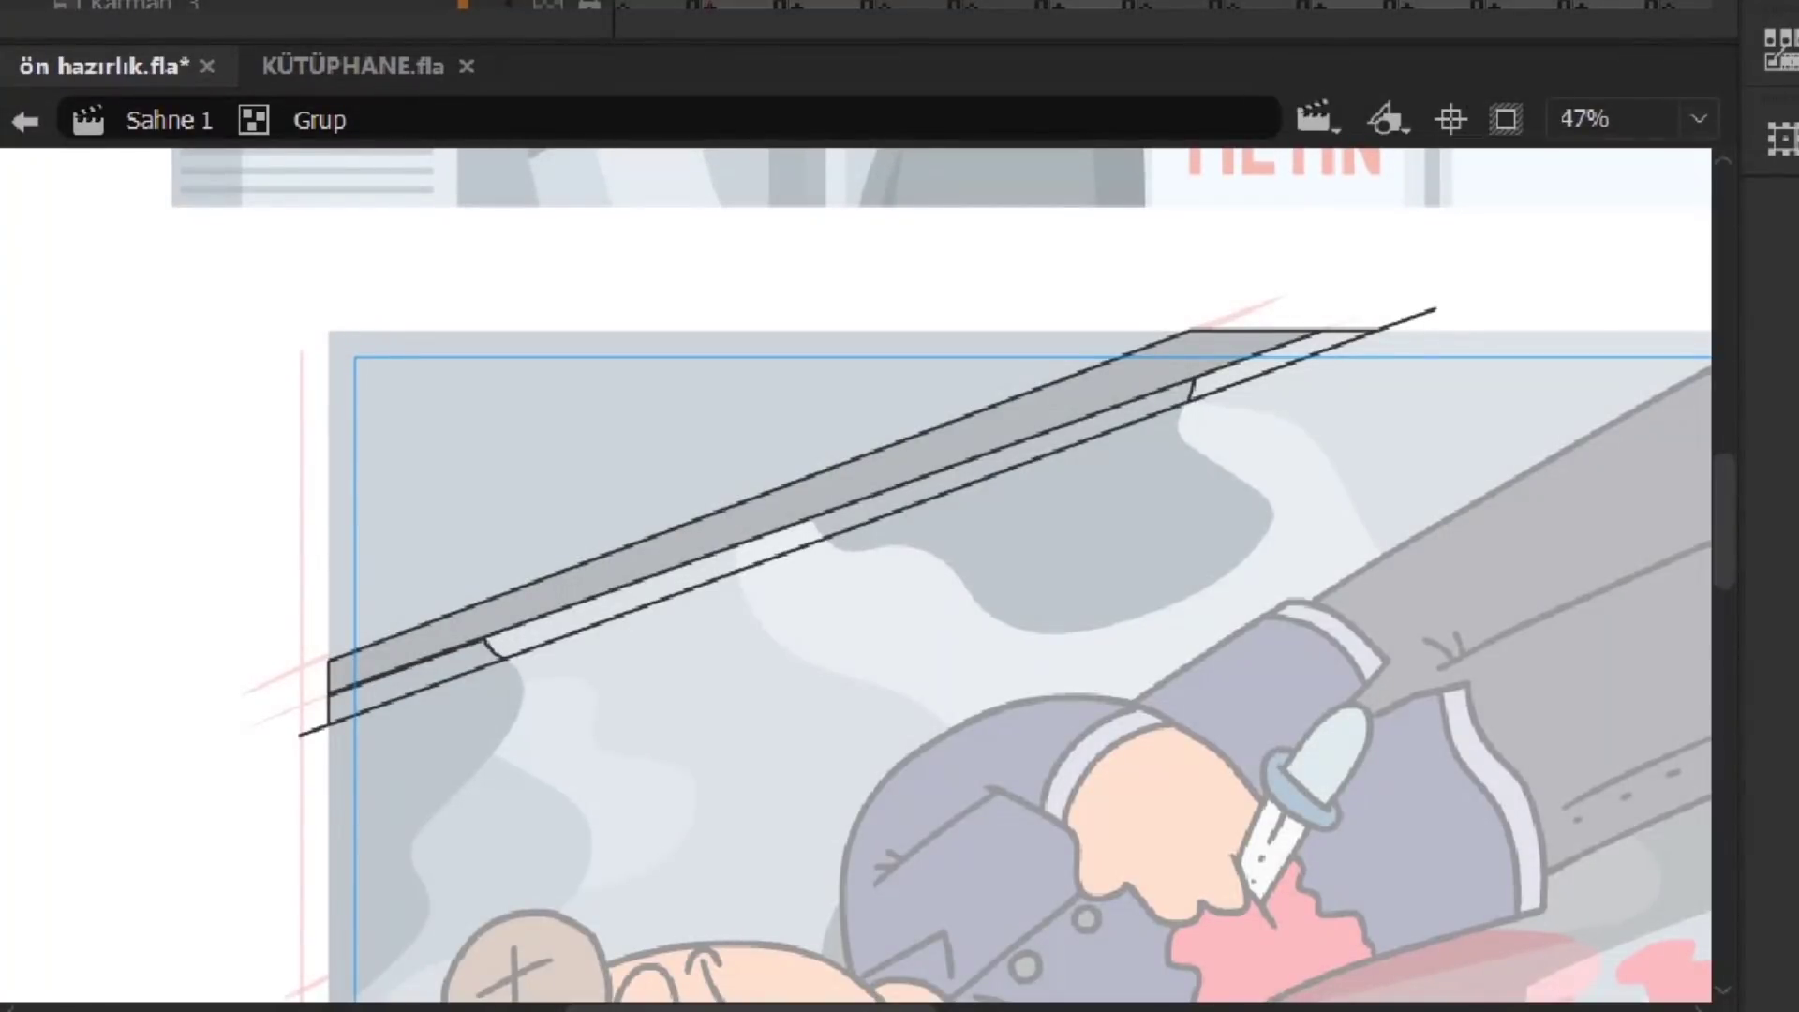
key("ctrl+=")
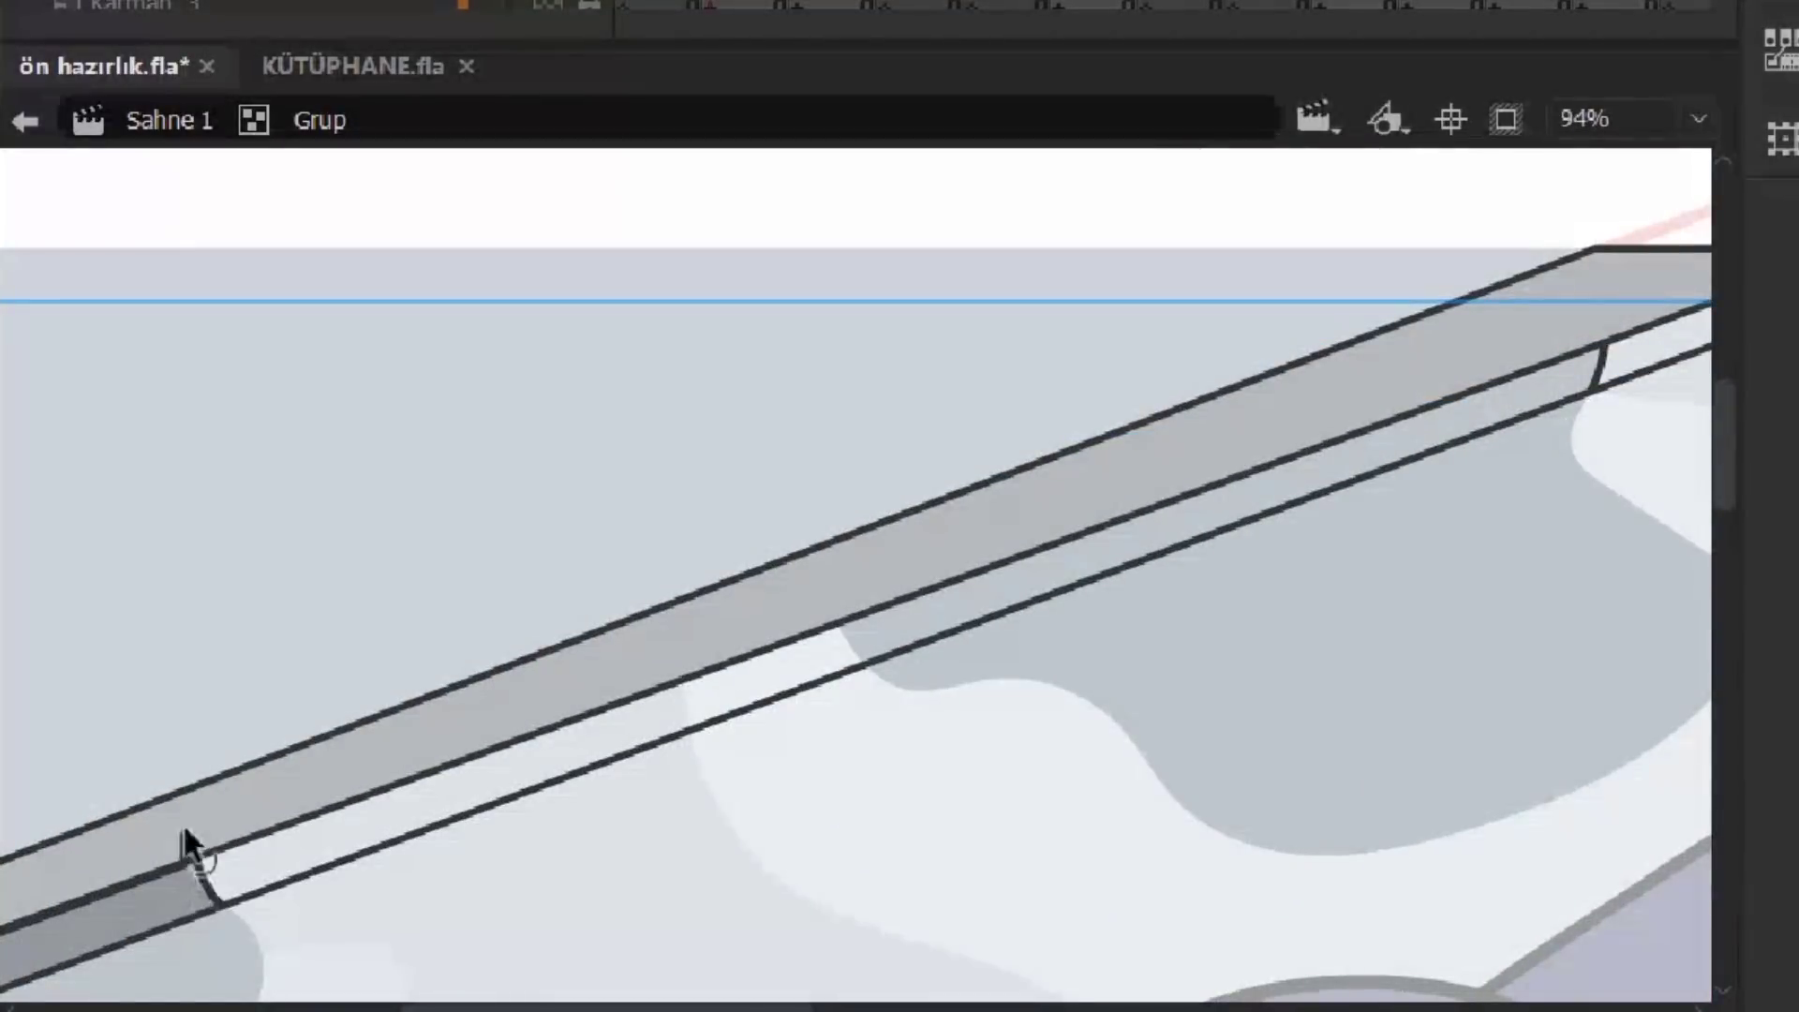
key("ctrl+=")
key("ctrl+-")
key("Delete")
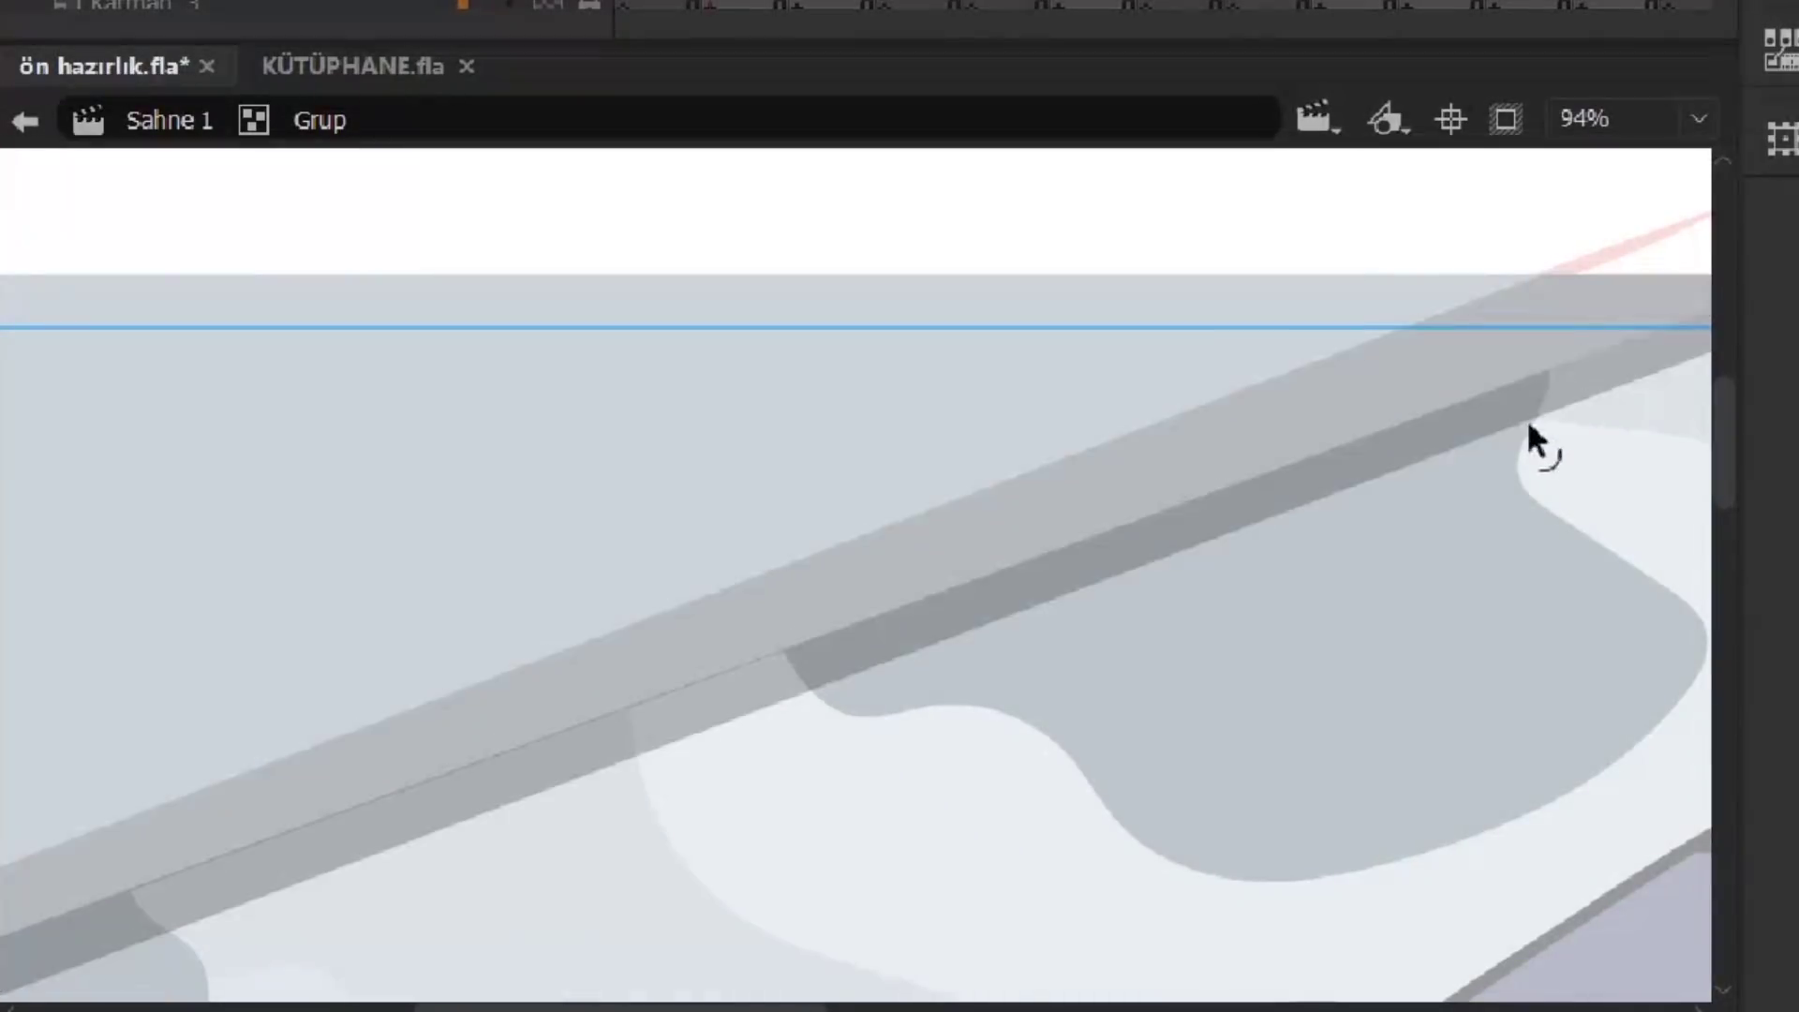
double_click(1540, 412)
key("ctrl+-")
key("ctrl+-")
key("ctrl+=")
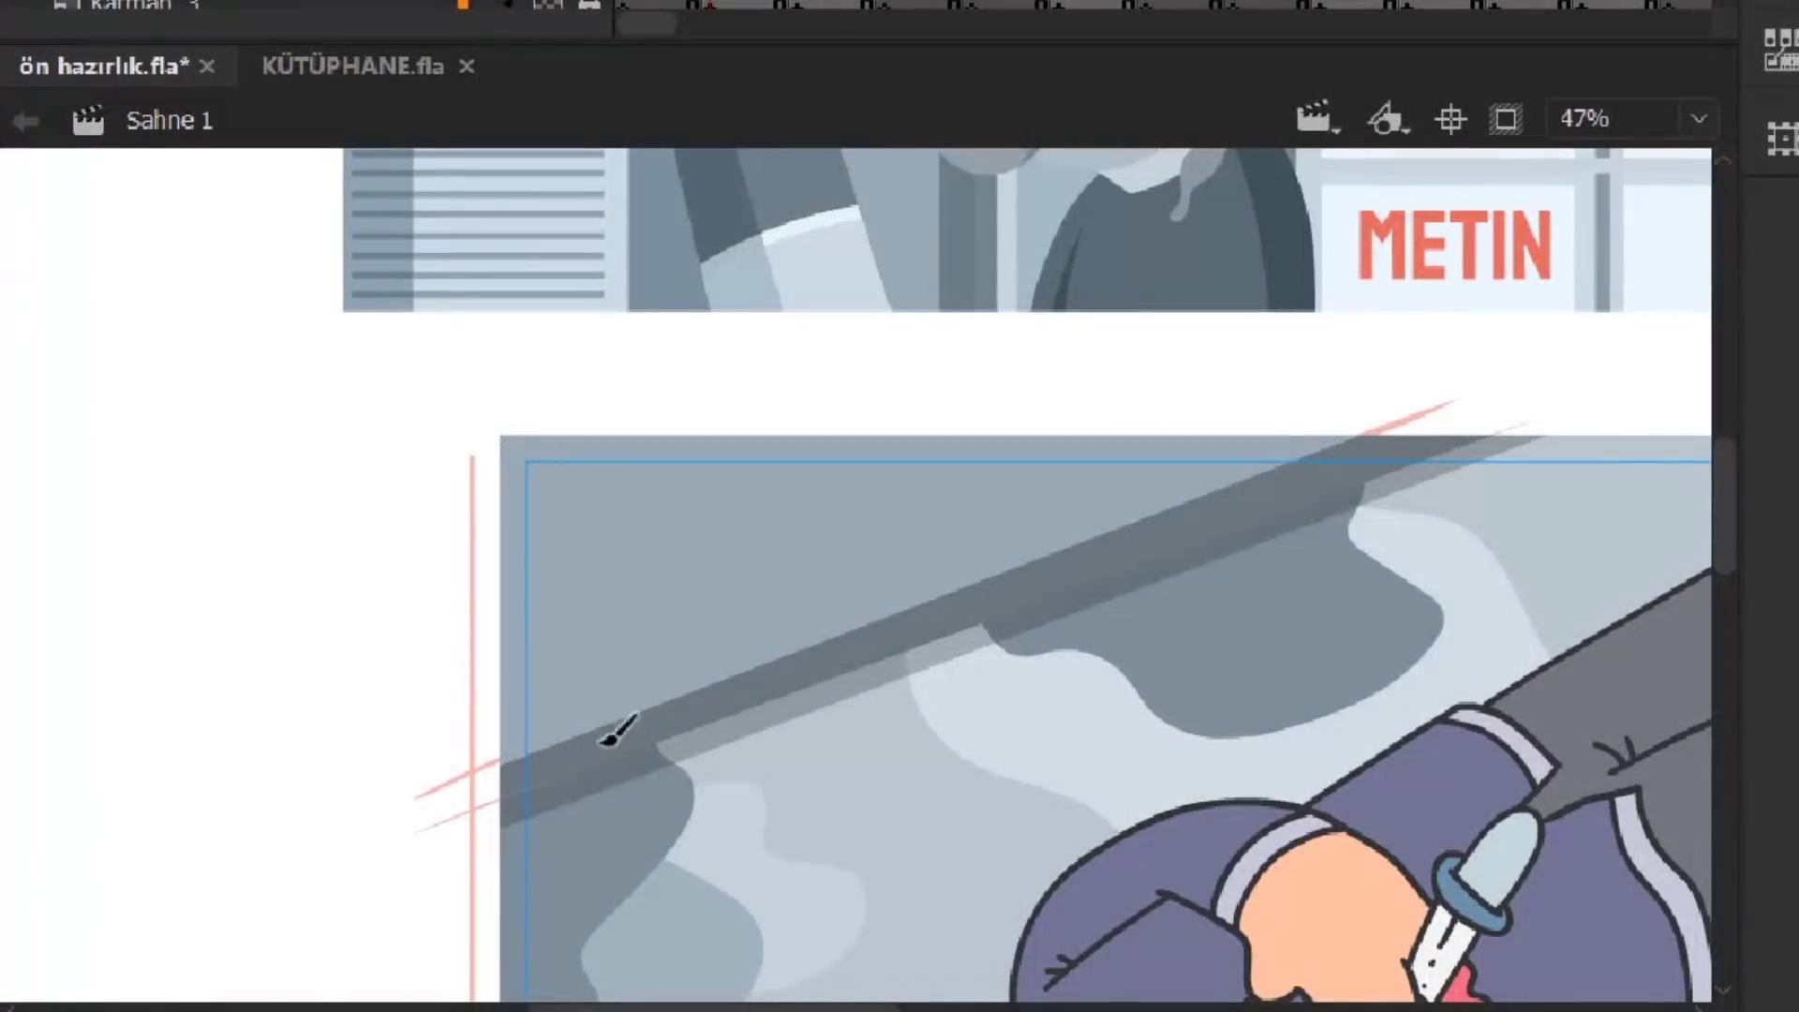
Draw a brick pattern in the wall corner with a wavy outer edge and double mortar lines
left_click(691, 526)
key("ctrl+z")
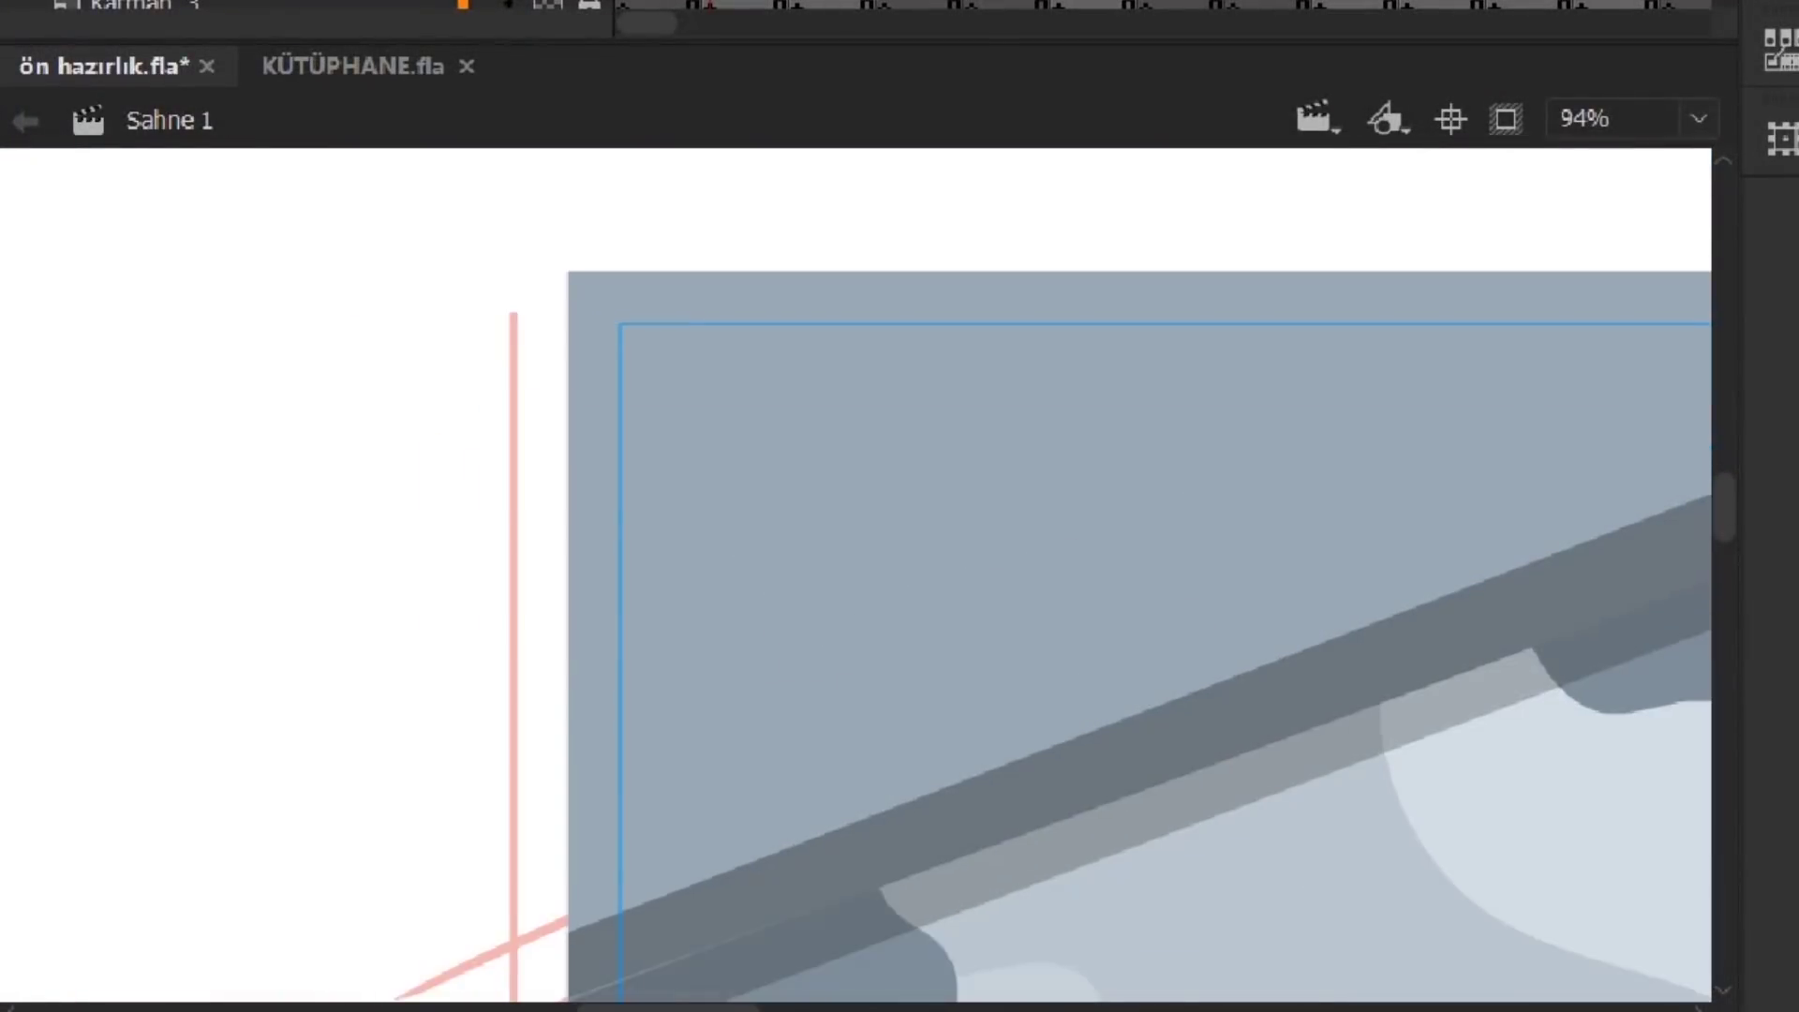
left_click_drag(1068, 534, 1209, 755)
key("n")
mouse_move(748, 503)
left_mouse_down()
mouse_move(1241, 352)
mouse_move(1269, 363)
left_mouse_up()
mouse_move(751, 750)
left_mouse_down()
mouse_move(1424, 525)
mouse_move(1428, 538)
left_mouse_up()
mouse_move(1113, 632)
left_mouse_down()
mouse_move(1101, 817)
mouse_move(1127, 635)
left_mouse_up()
left_click_drag(954, 448, 887, 200)
left_click_drag(974, 434, 901, 183)
Fill the bricks dark grey-blue and the mortar joints light blue, then remove the brick outlines
key("z")
left_click(1168, 482, "alt")
left_click(1168, 482, "alt")
scroll(773, 526, "up", 3)
scroll(643, 743, "up", 2)
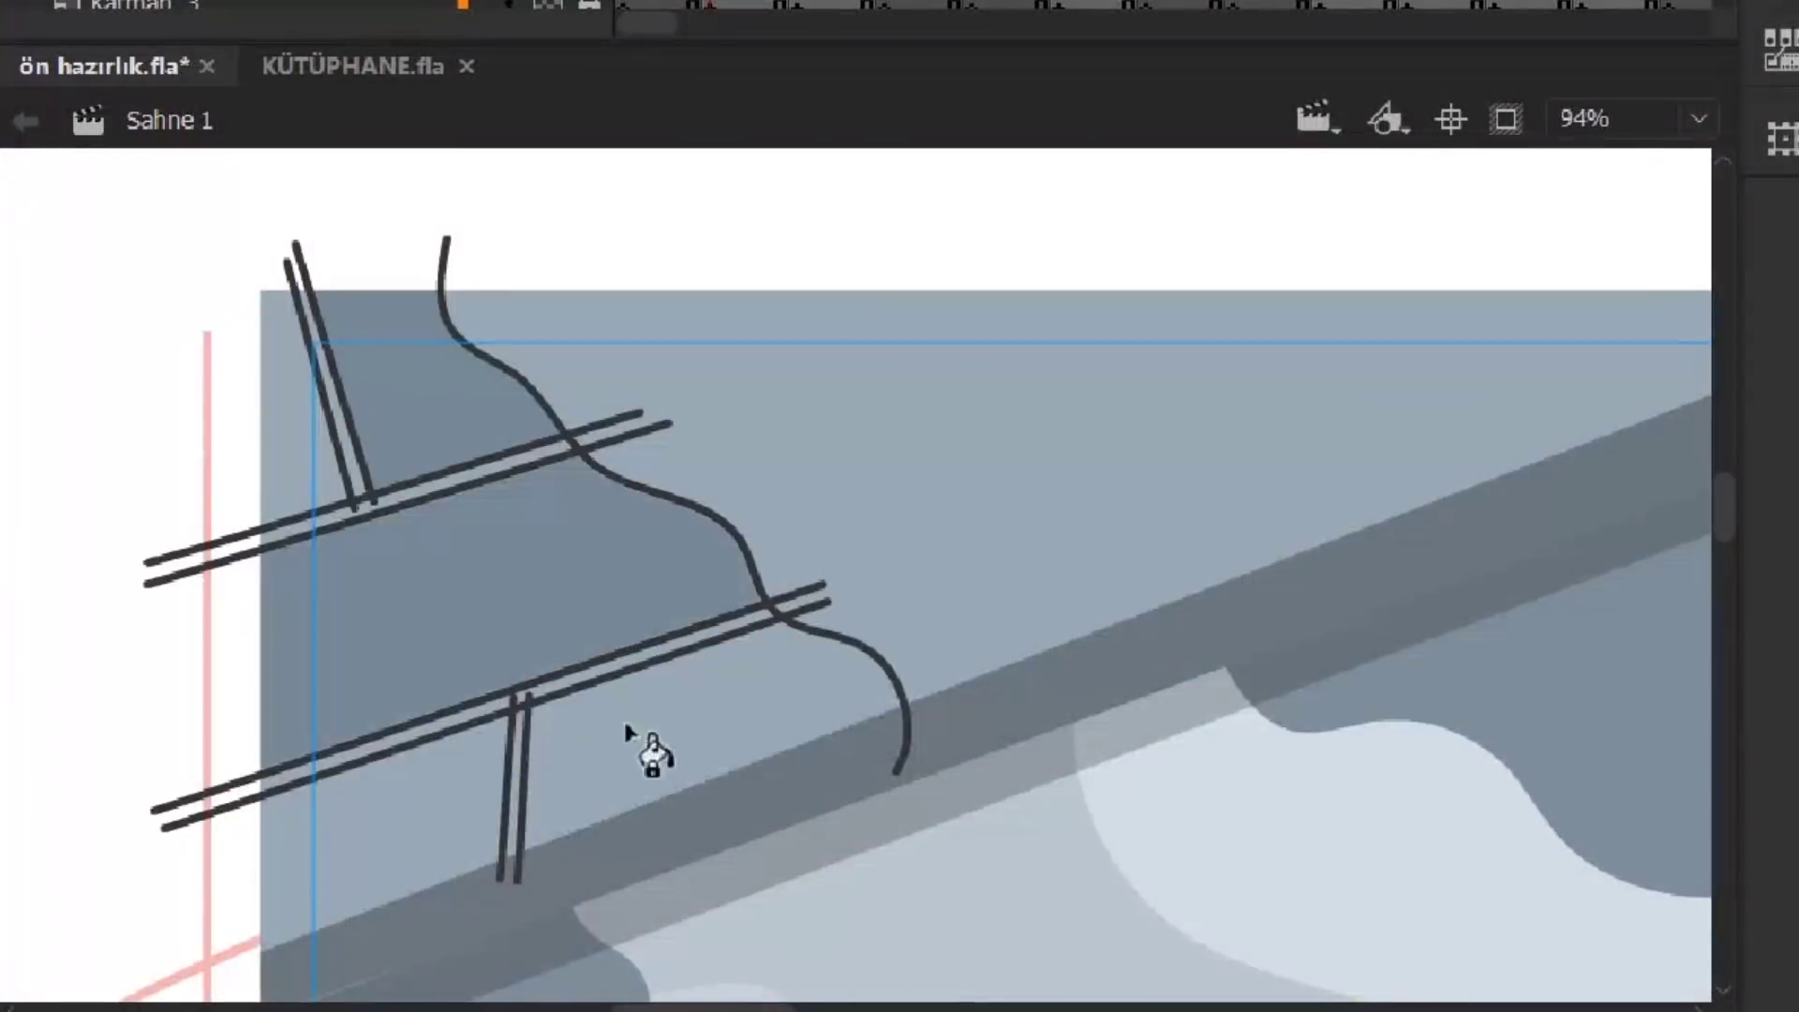
scroll(763, 988, "down", 1)
scroll(600, 545, "up", 1)
left_click_drag(764, 496, 848, 777)
key("z")
scroll(979, 630, "down", 1)
scroll(988, 693, "up", 1)
left_click(989, 693, "alt")
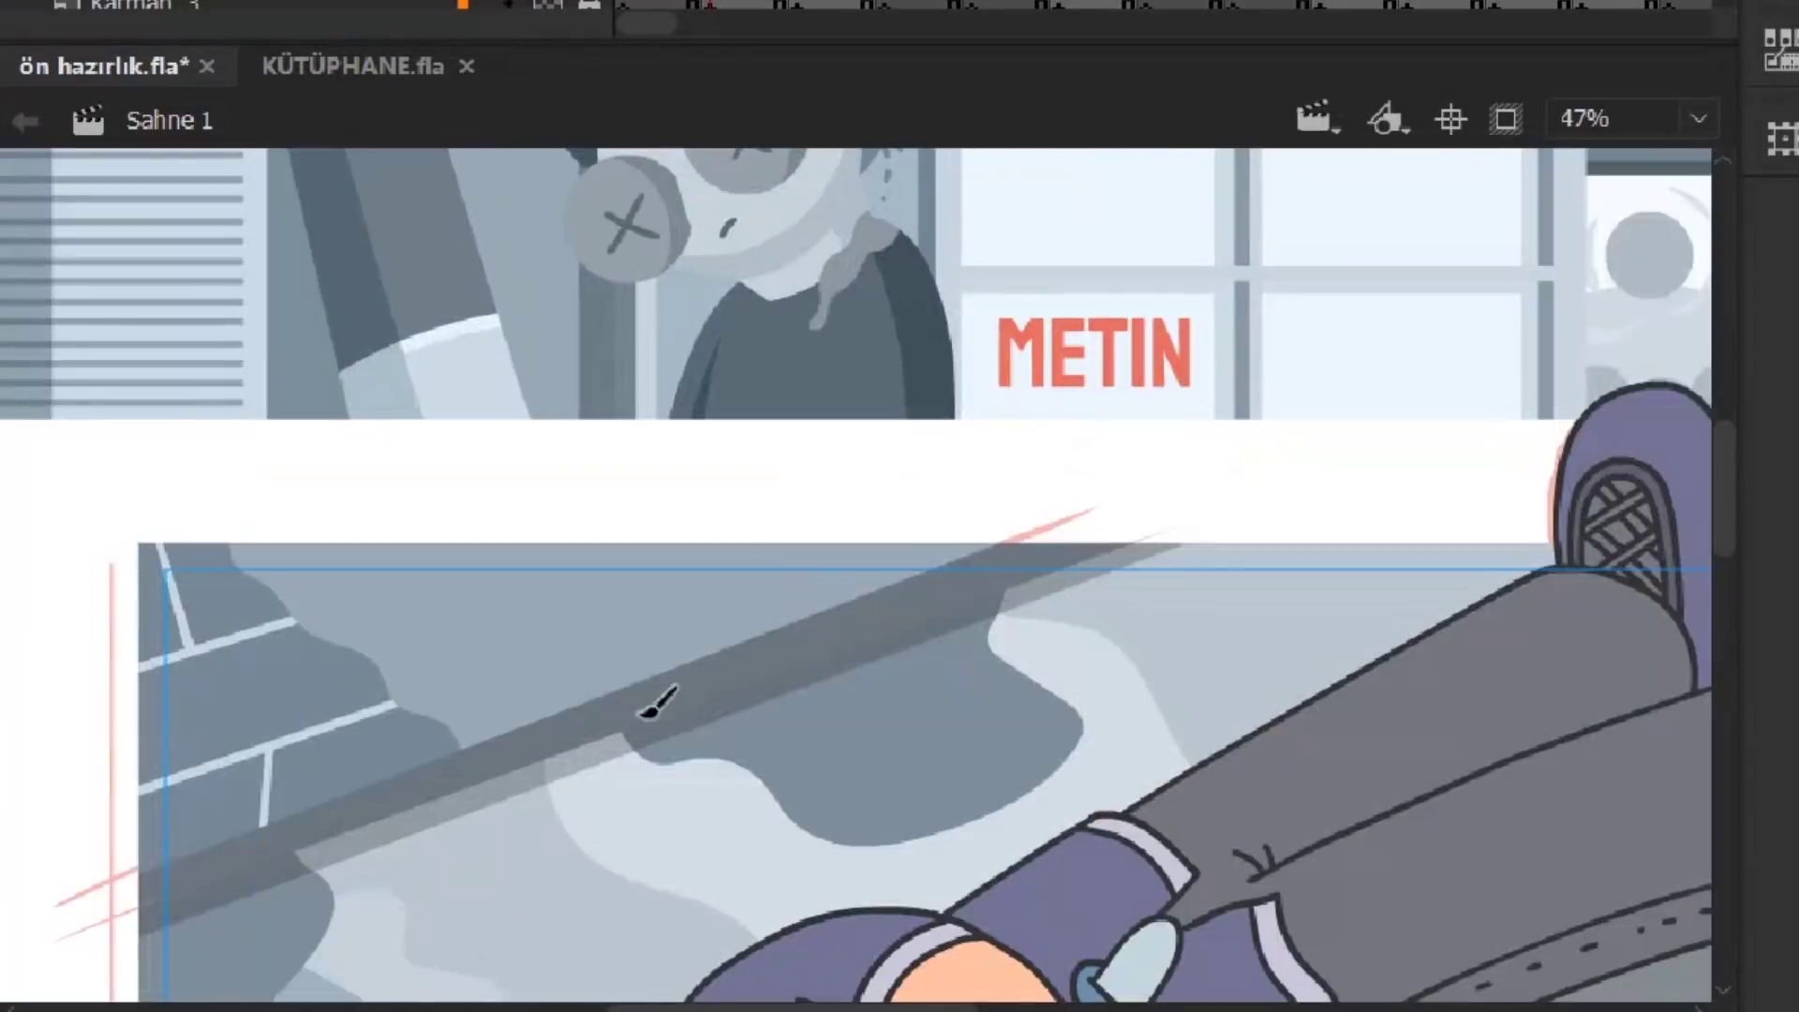
Save the document
key("ctrl+z")
key("ctrl+minus")
key("ctrl+s")
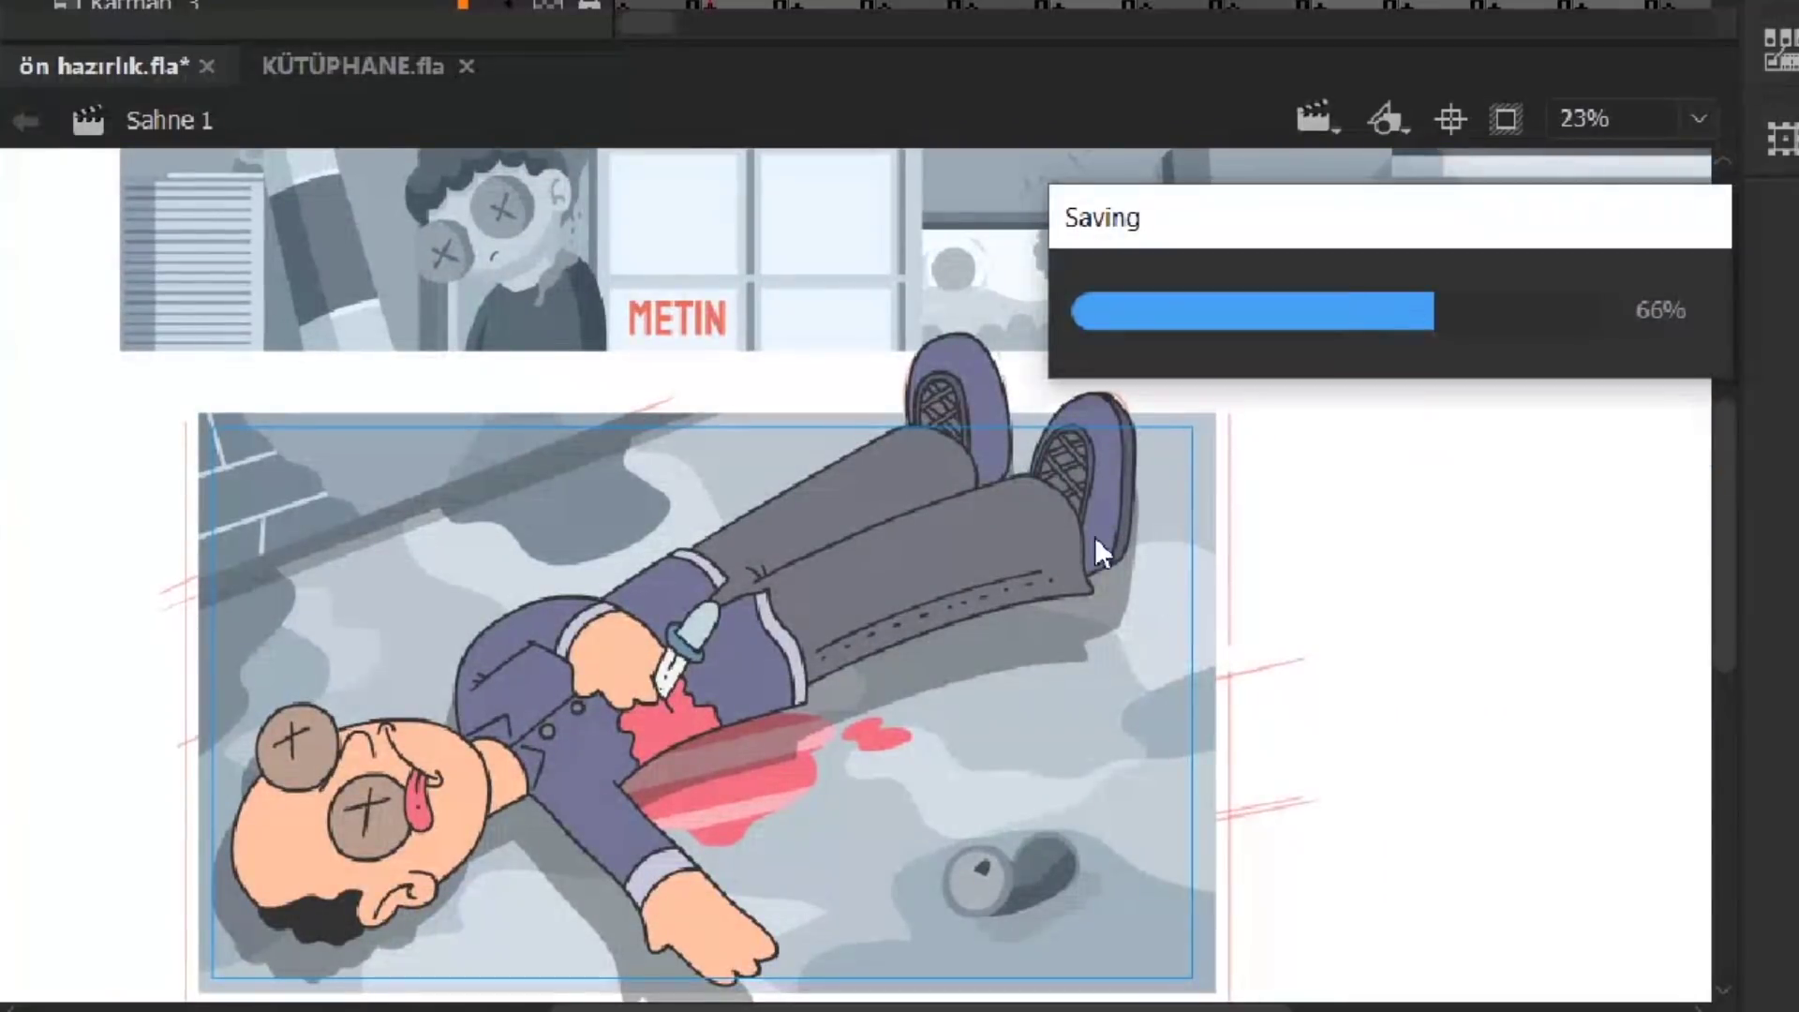
key("ctrl+z")
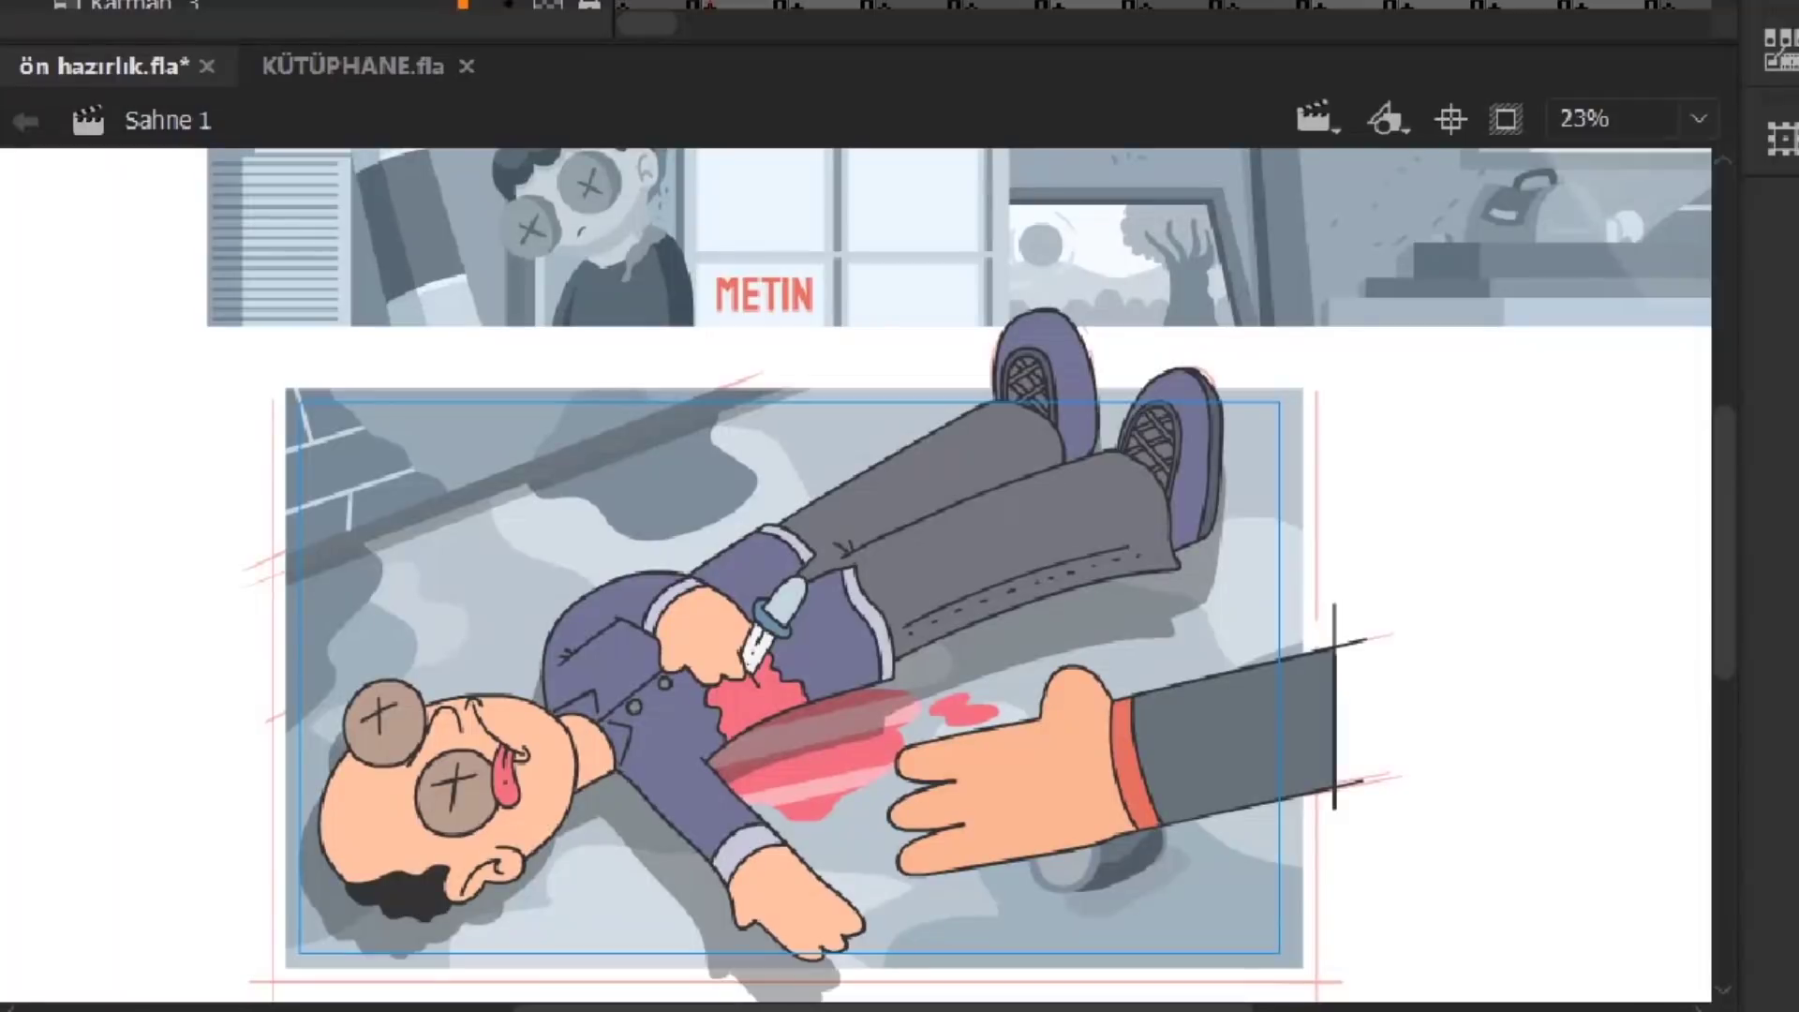